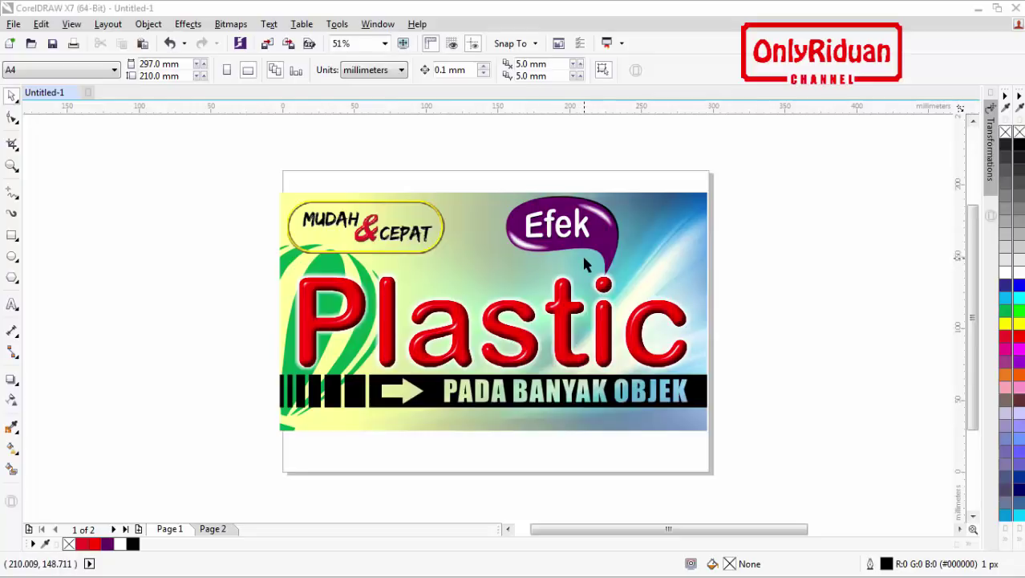
Step: Go to Page 2, try moving the glossy highlight bitmap over the Plastik text, and undo the move
left_click(223, 528)
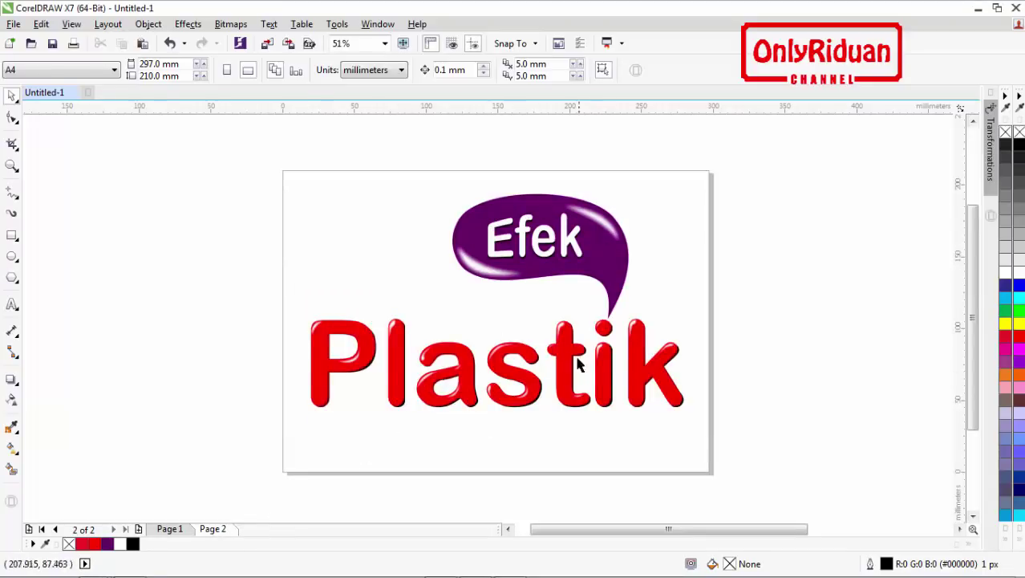
left_click(603, 353)
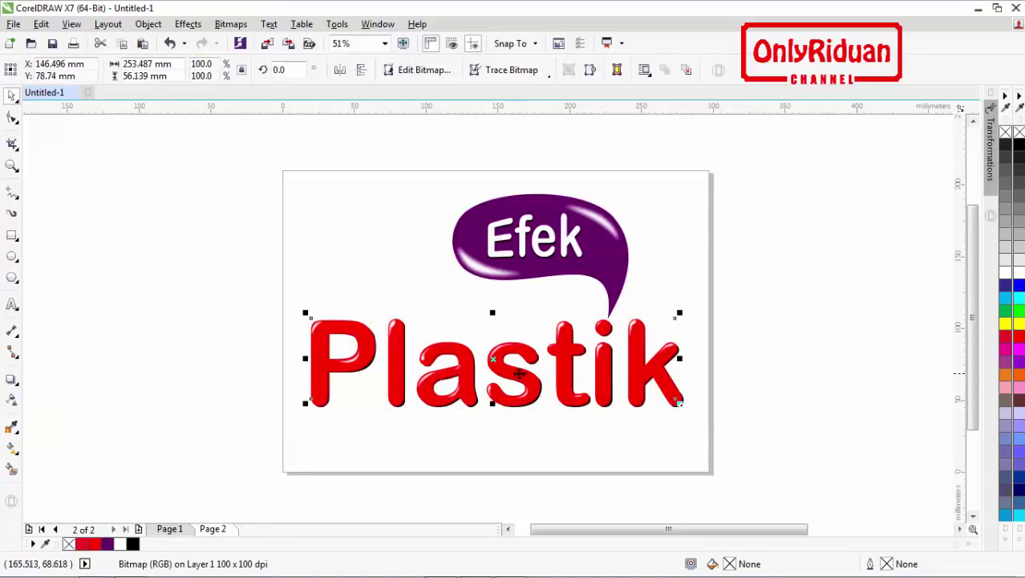
left_click_drag(492, 355, 505, 373)
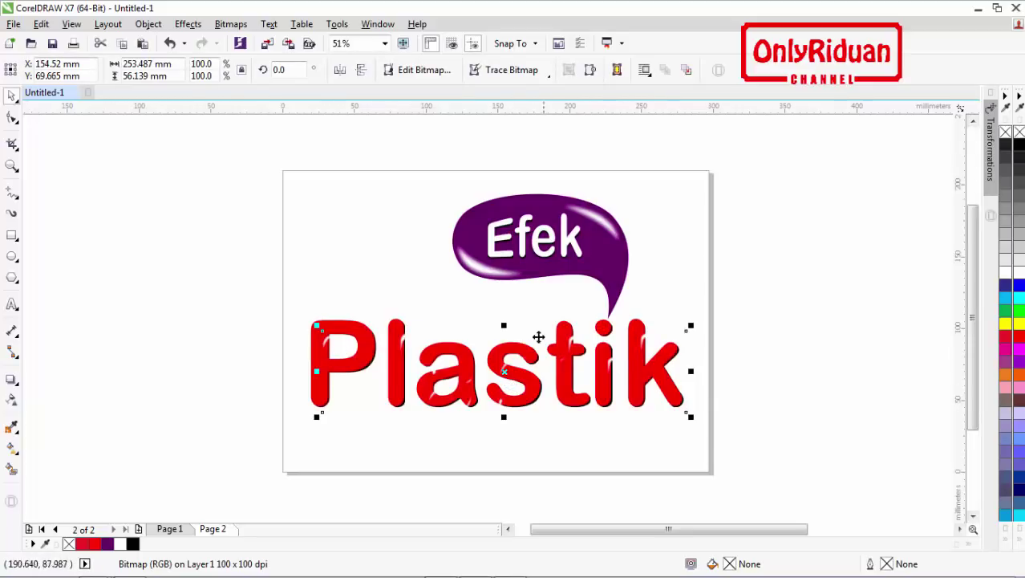
key("ctrl+z")
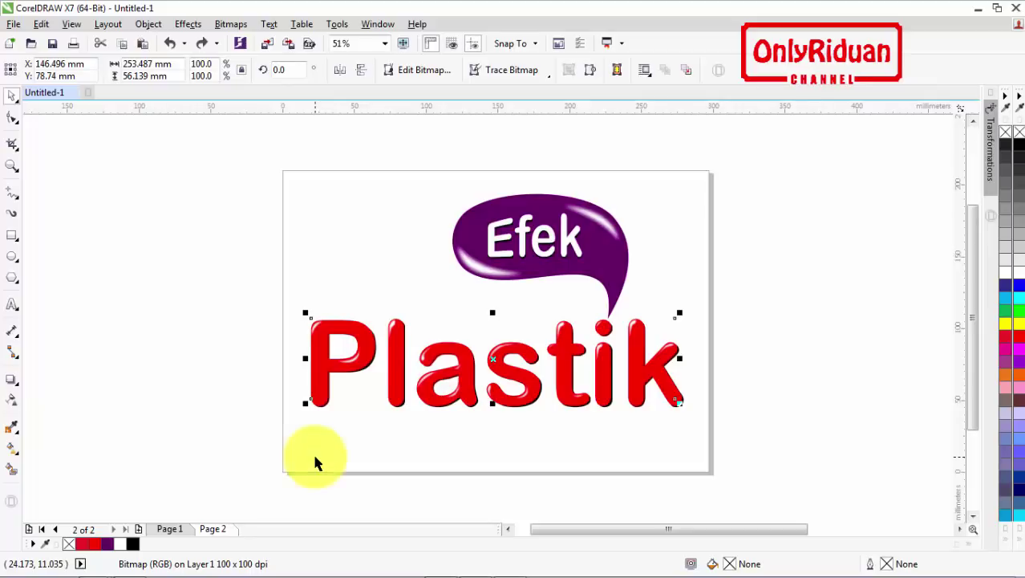
Step: Add a new blank page after Page 2 and place the artistic text "Plastic" on it
left_click(138, 530)
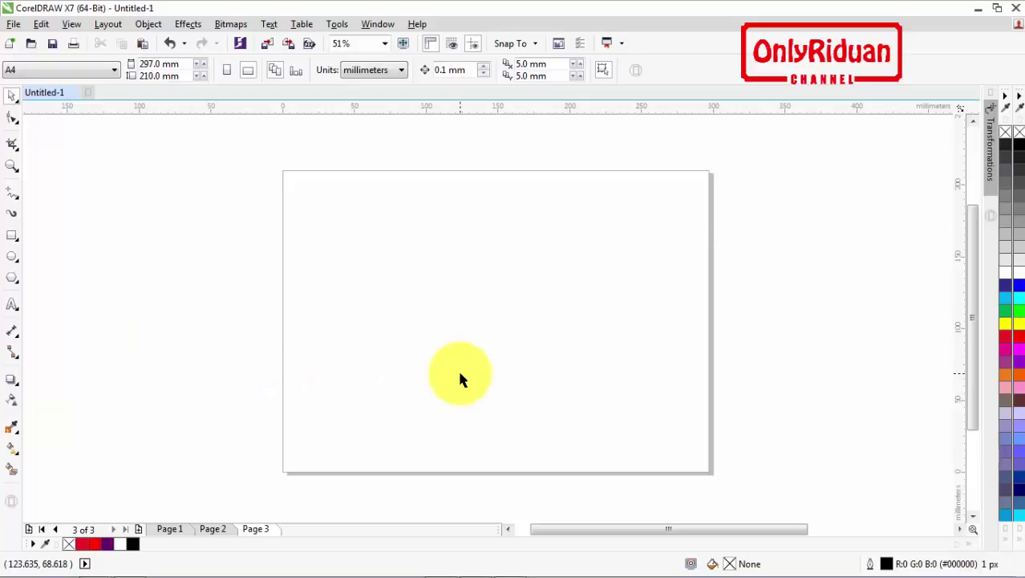
left_click(12, 306)
left_click(354, 271)
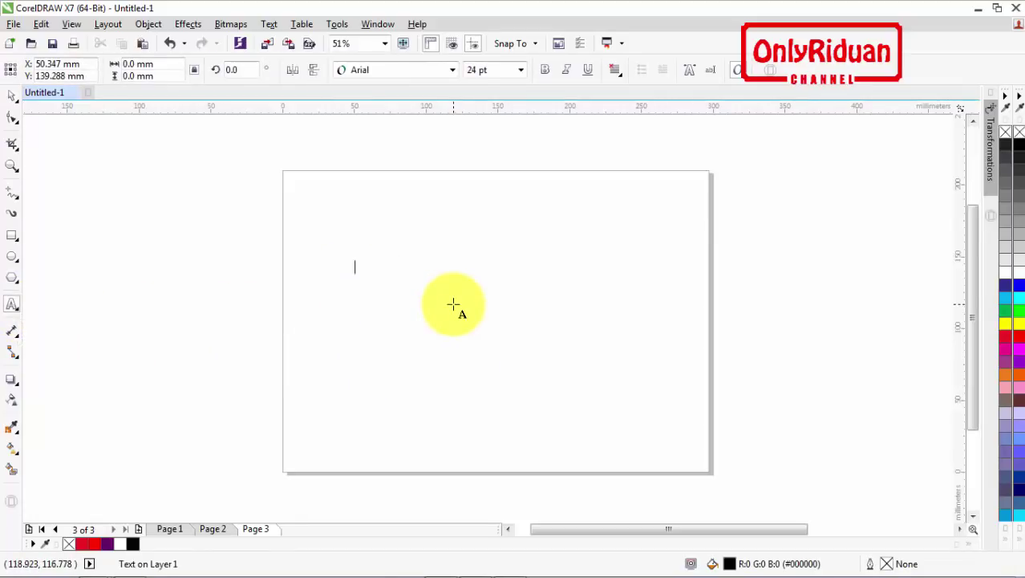
type("Plastic")
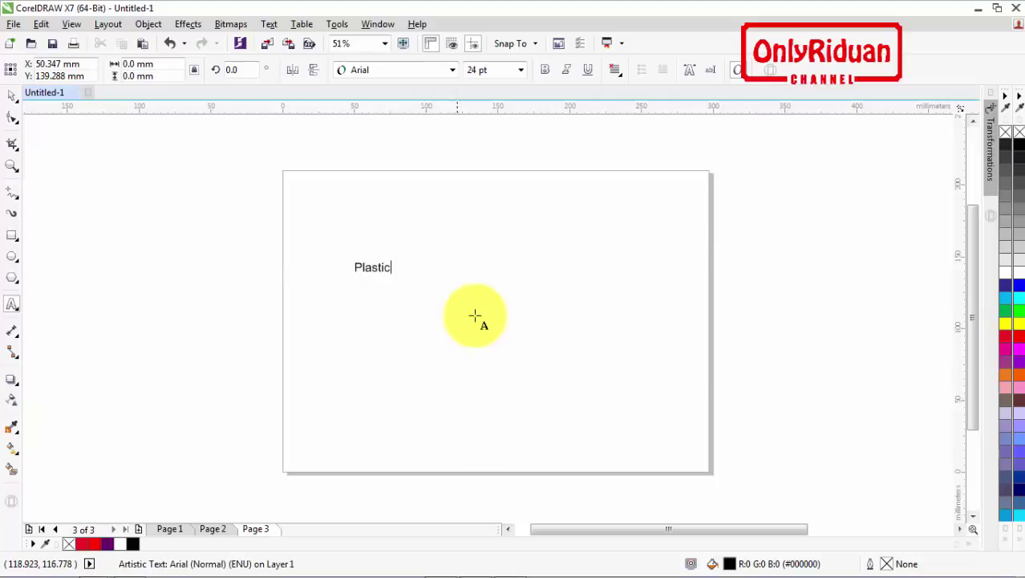
left_click(12, 95)
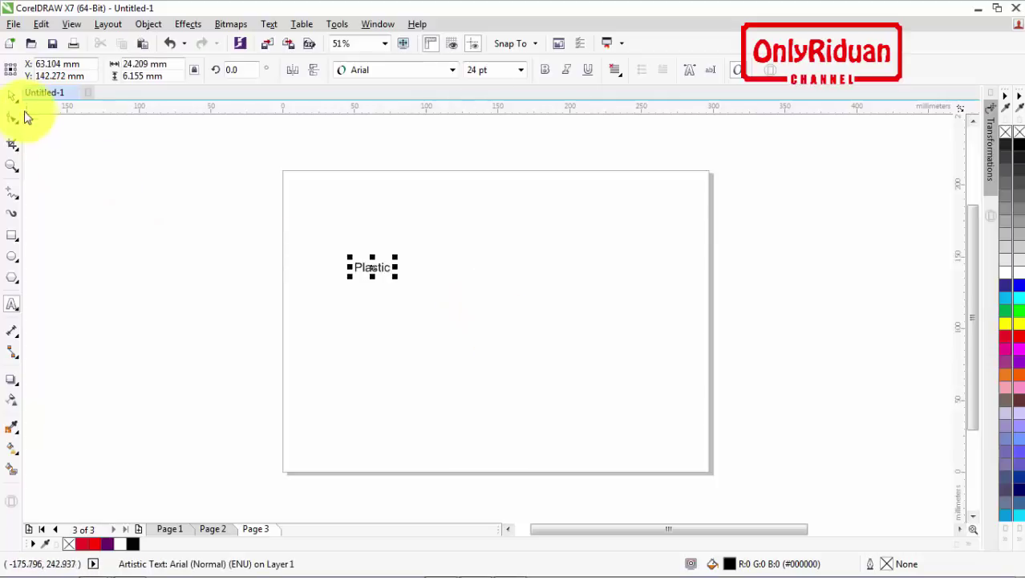
Step: Enlarge the Plastic text to about 195.5 pt near the page centre and format it in red Arial Rounded MT Bold
left_click_drag(393, 276, 647, 382)
left_click(453, 69)
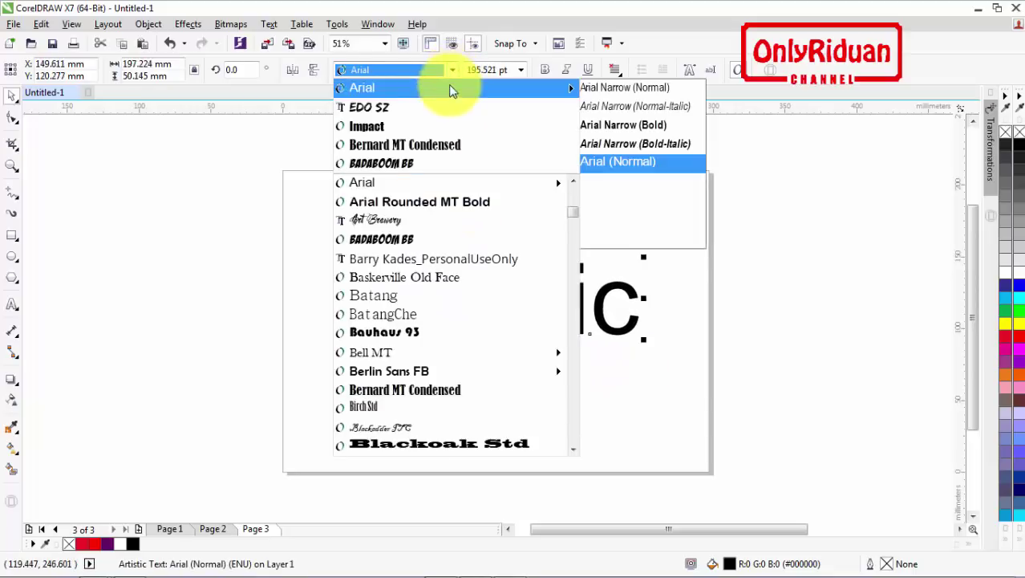
left_click(403, 203)
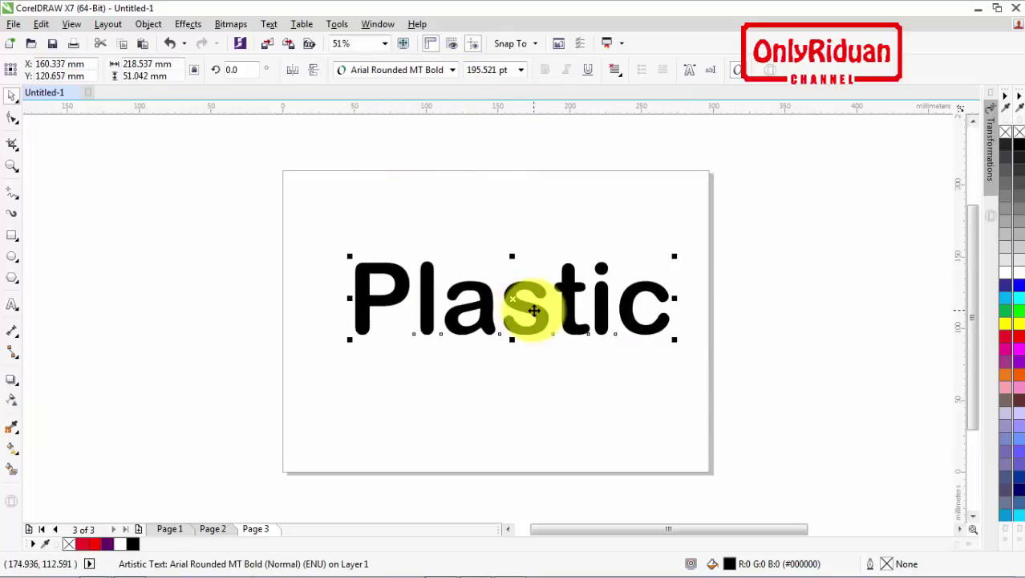
left_click(94, 544)
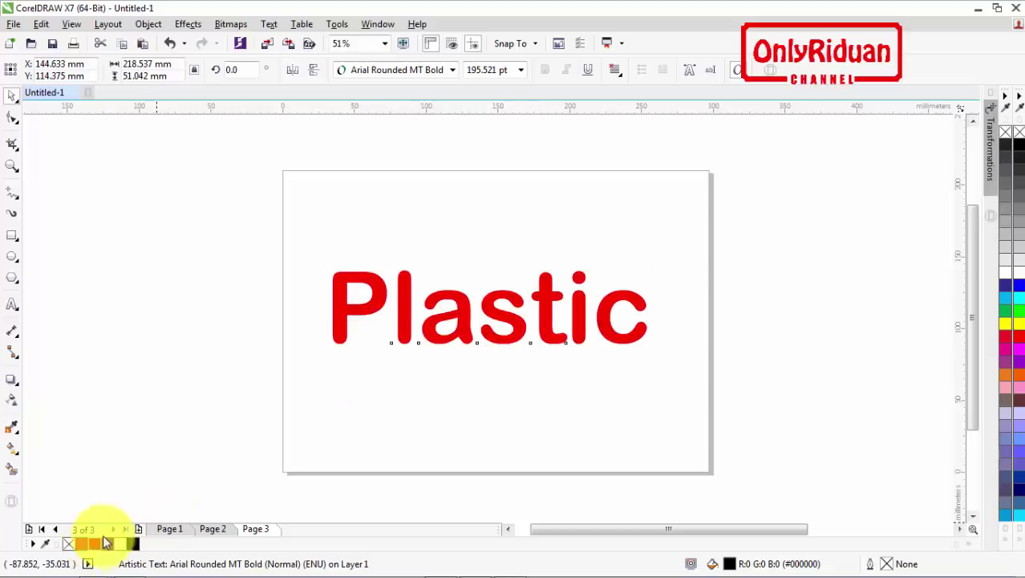
left_click_drag(513, 325, 518, 329)
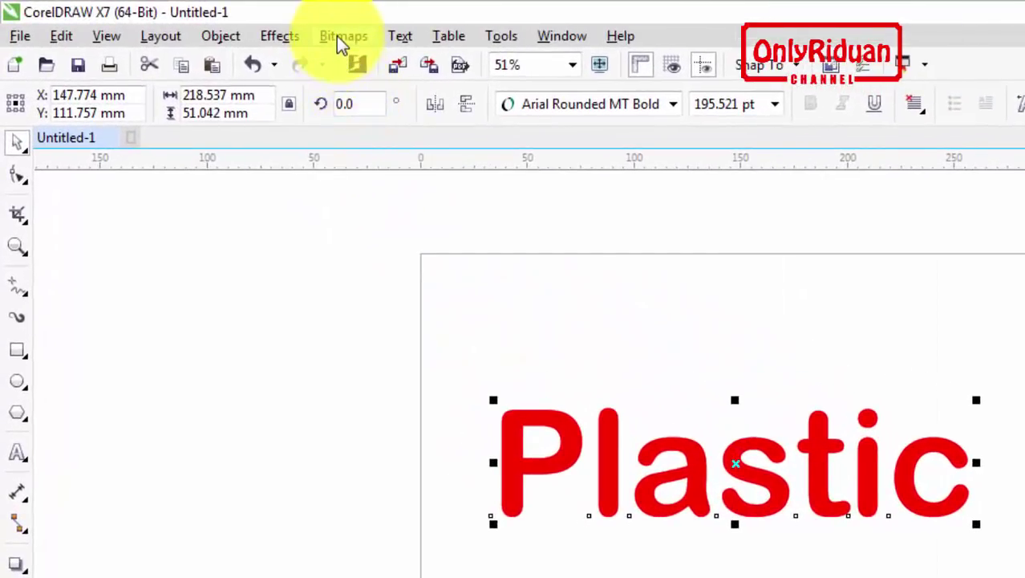
Step: Convert the red Plastic text to a 300 dpi RGB Color (24-bit) bitmap with anti-aliasing and a transparent background
left_click(338, 37)
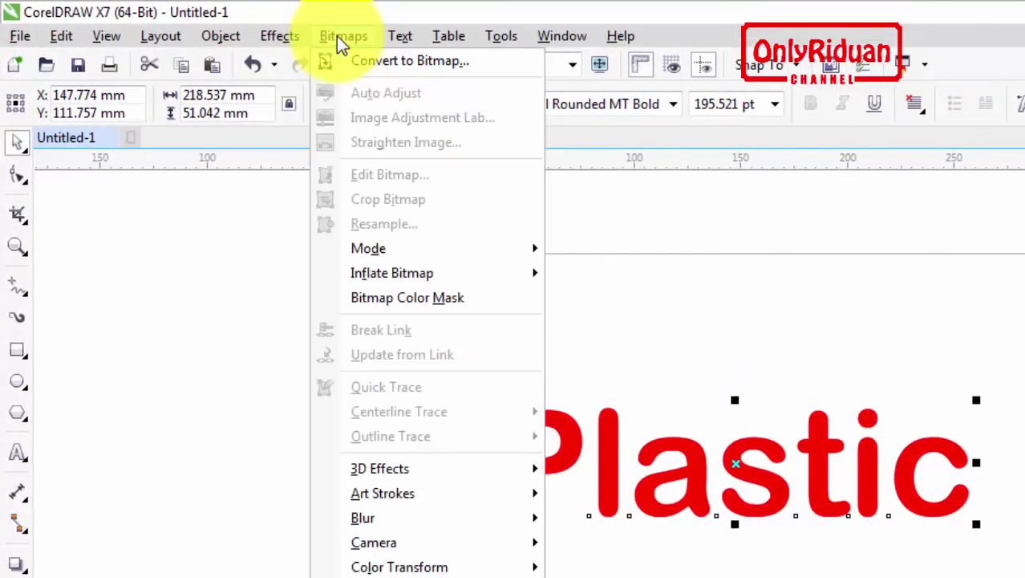
left_click(390, 60)
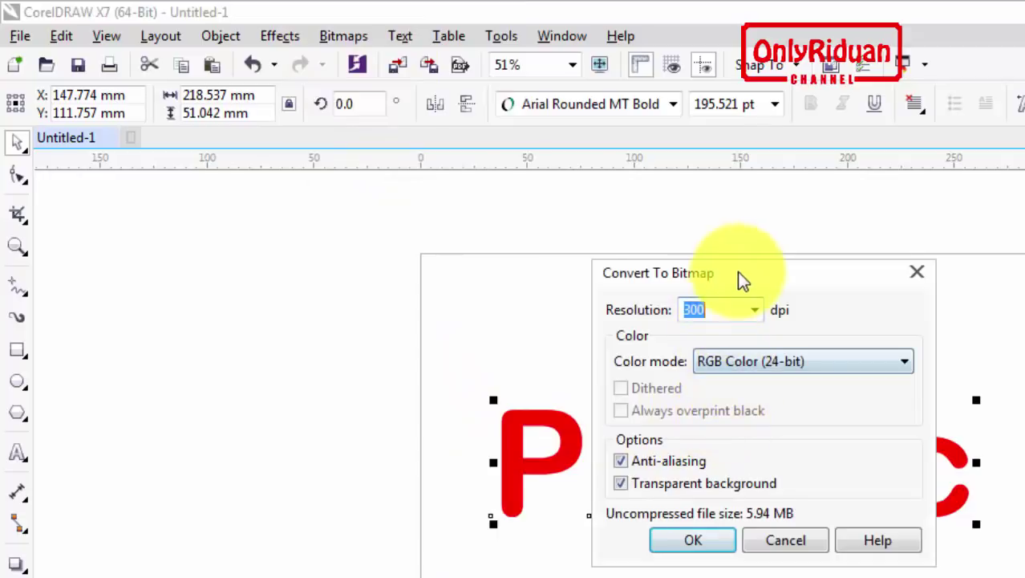
left_click_drag(737, 277, 825, 285)
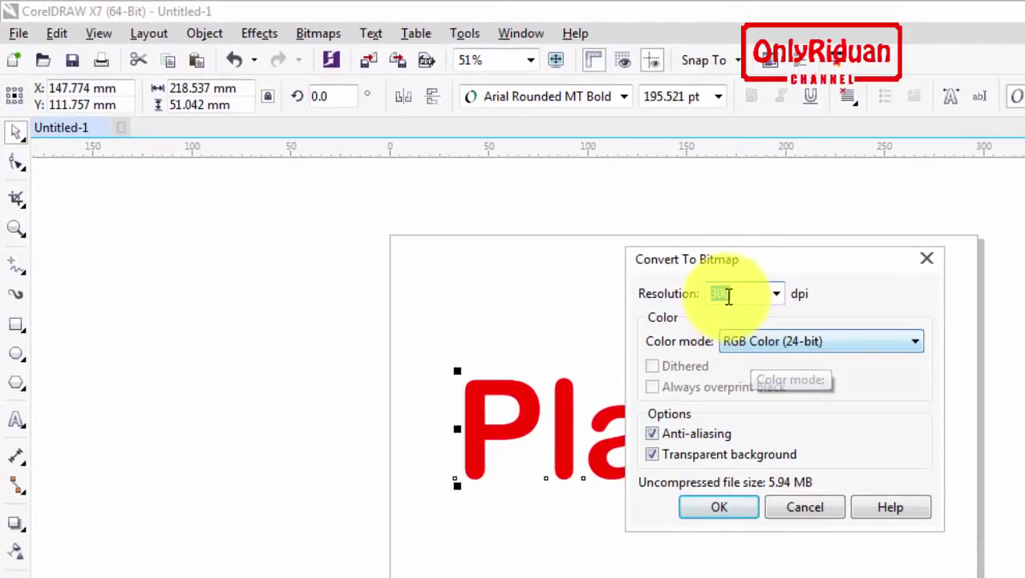
left_click(652, 433)
left_click(652, 434)
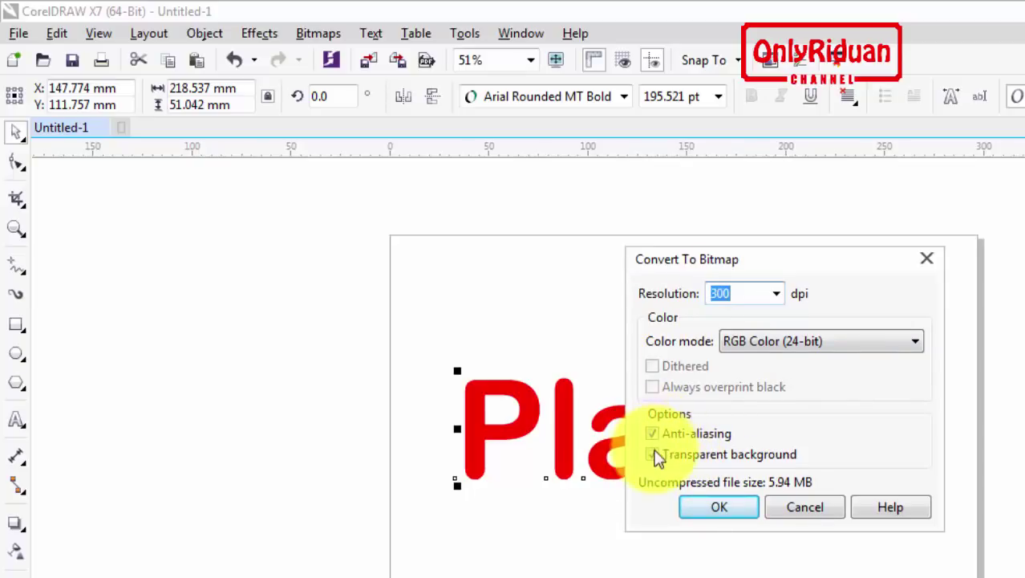
left_click(726, 505)
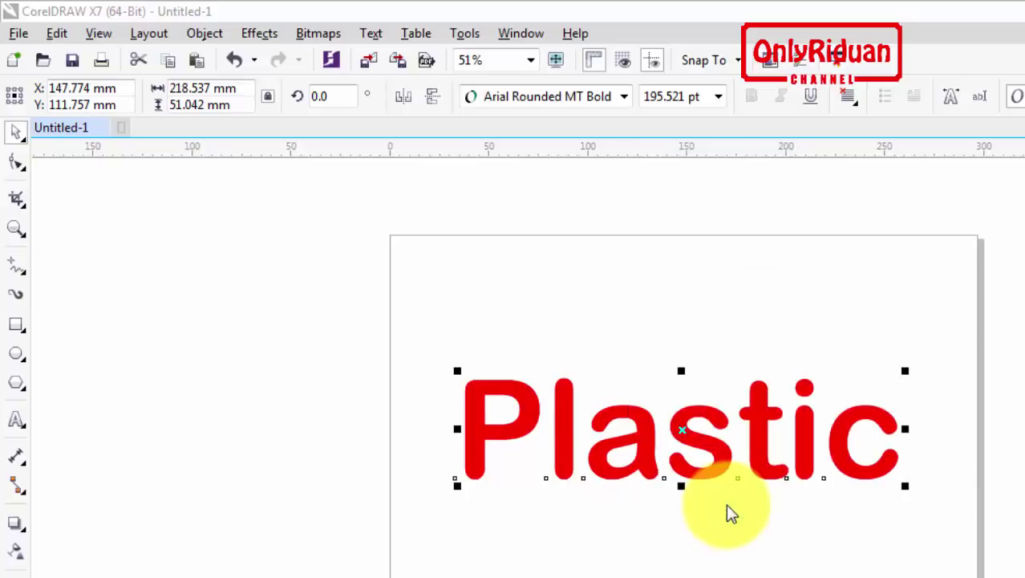
left_click(670, 505)
Step: Open the Plastic bitmap for editing in Corel PHOTO-PAINT
left_click(678, 439)
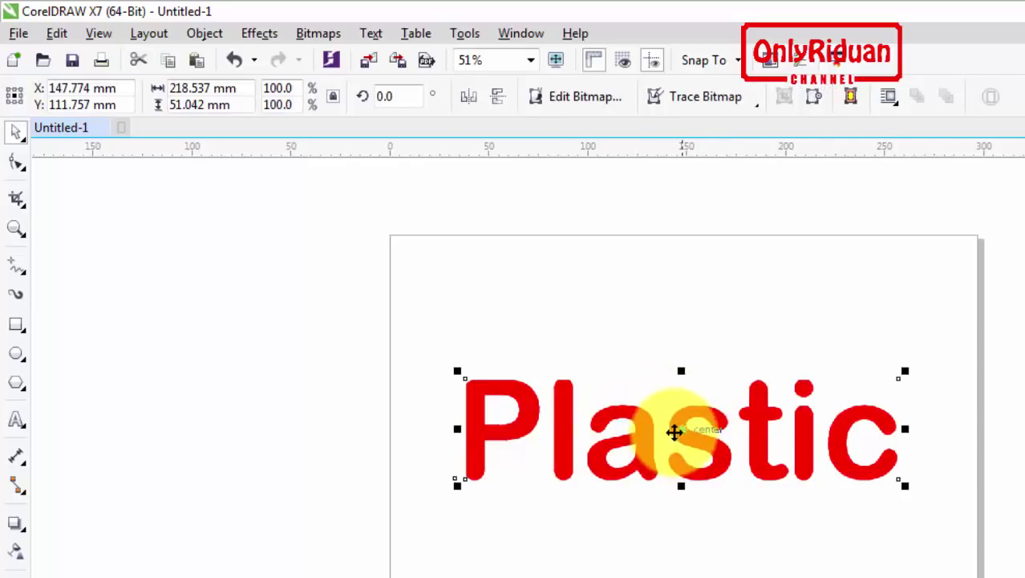
left_click(580, 98)
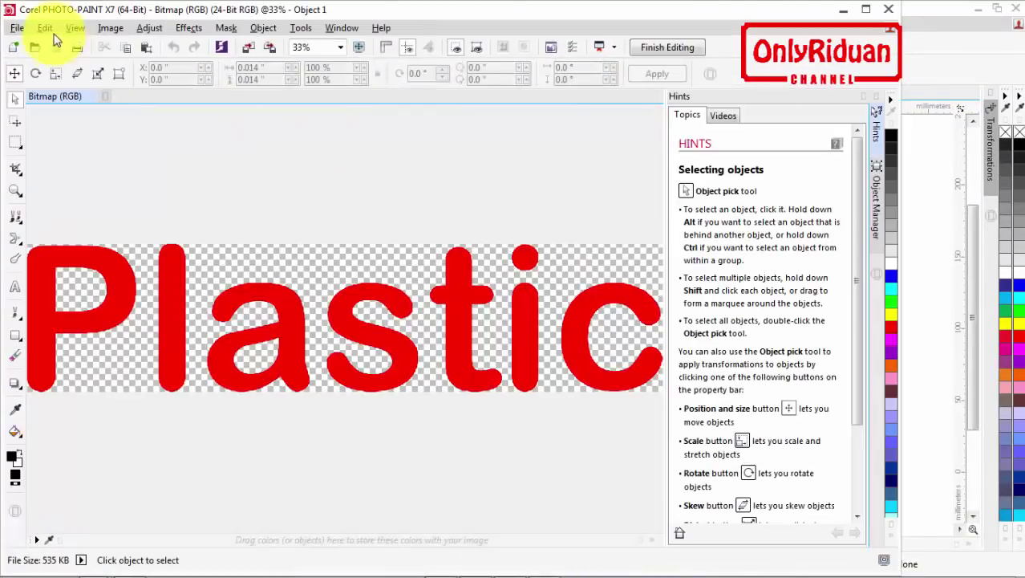
left_click(369, 266)
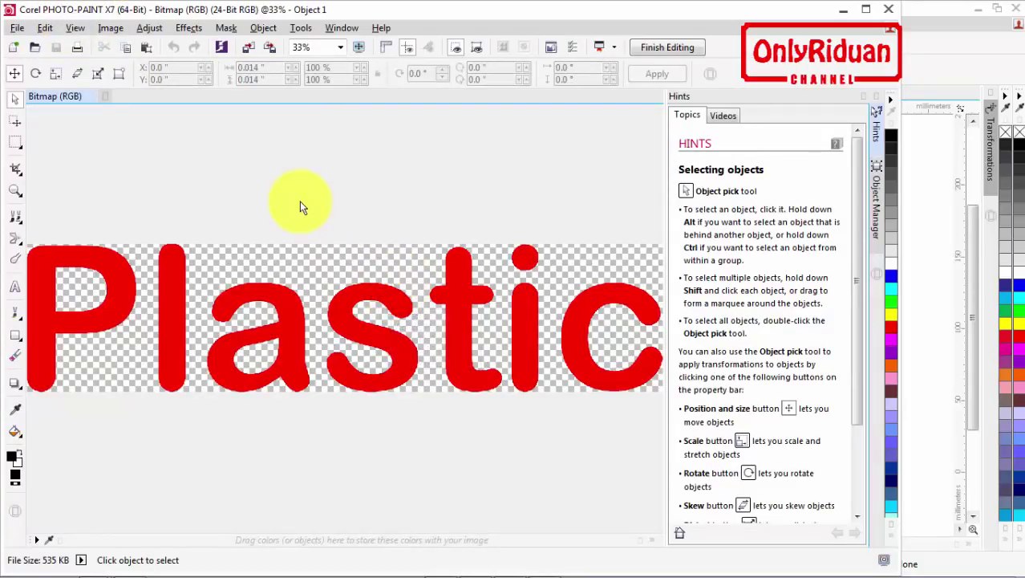
Step: Start the Plastic texture effect on the bitmap and move its dialog clear of the lettering
left_click(190, 29)
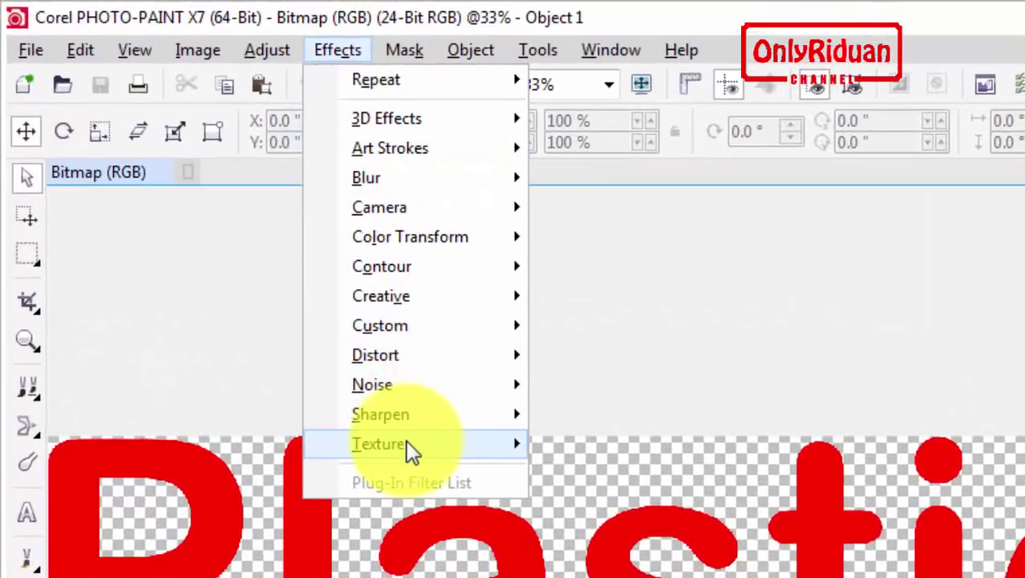
mouse_move(285, 332)
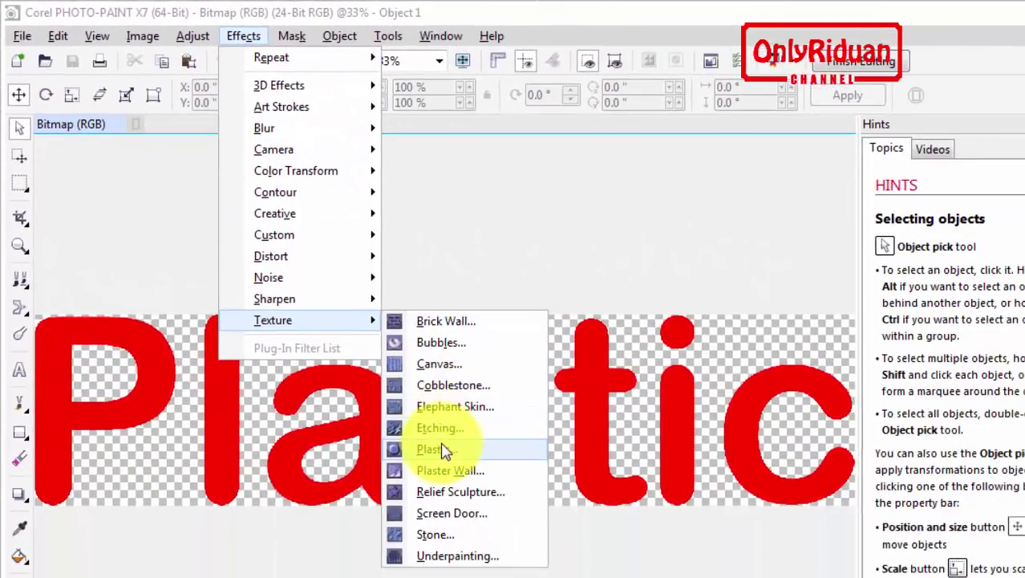
left_click(516, 529)
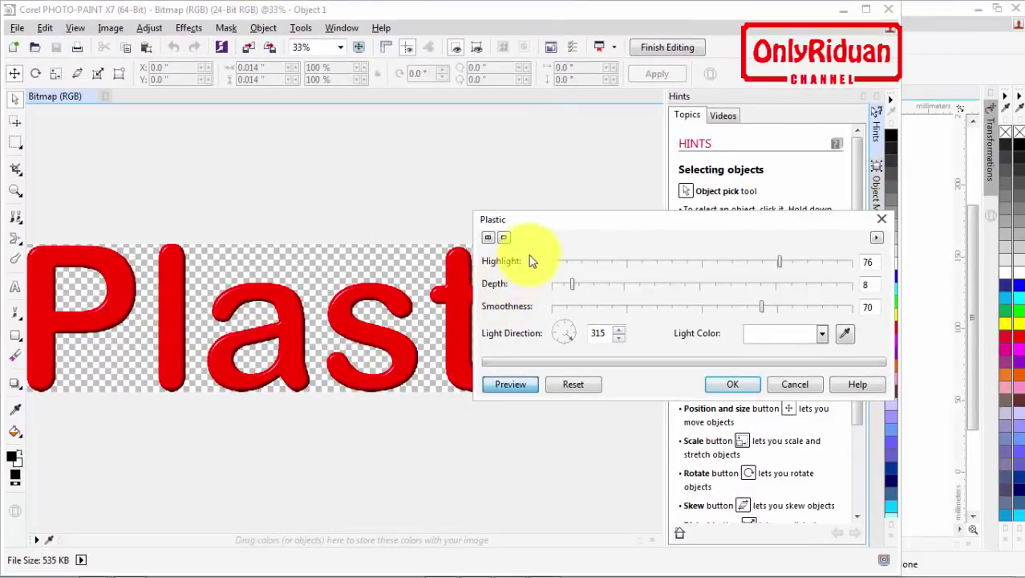
left_click_drag(571, 230, 418, 388)
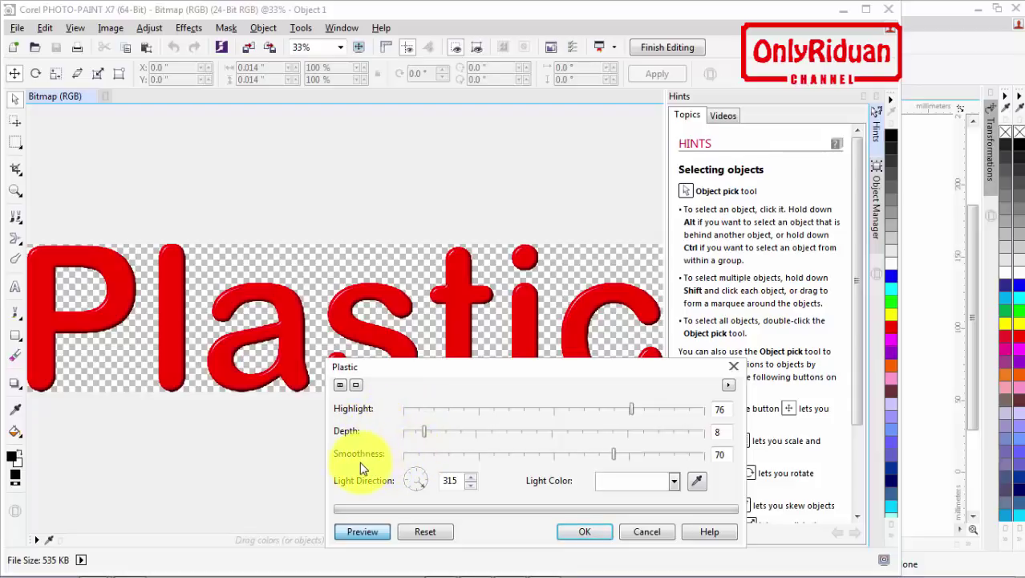
Step: Try the Plastic effect with Highlight 51, Depth 36 and Smoothness 49
left_click(630, 410)
left_click_drag(630, 414, 560, 417)
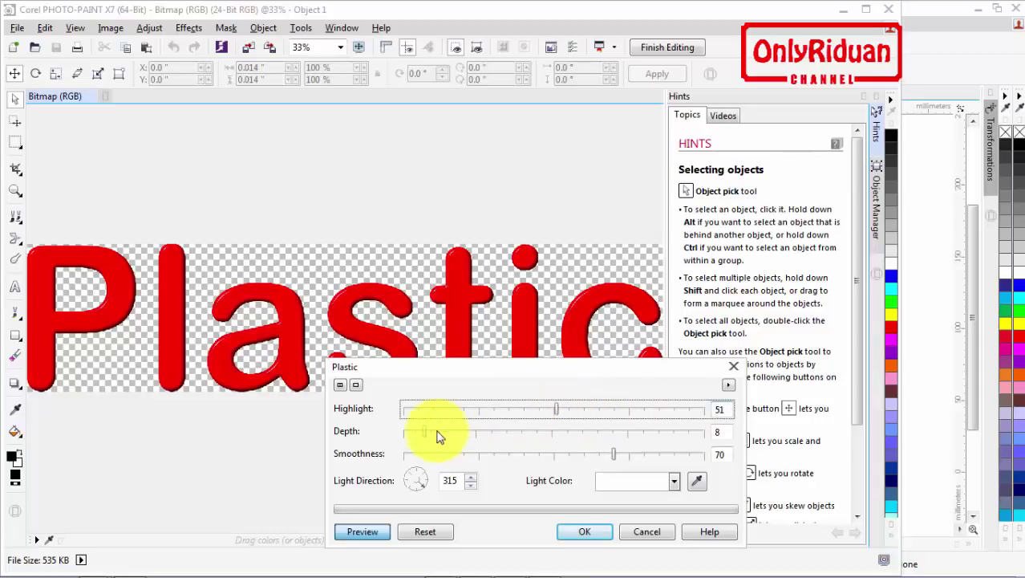
left_click_drag(428, 434, 529, 440)
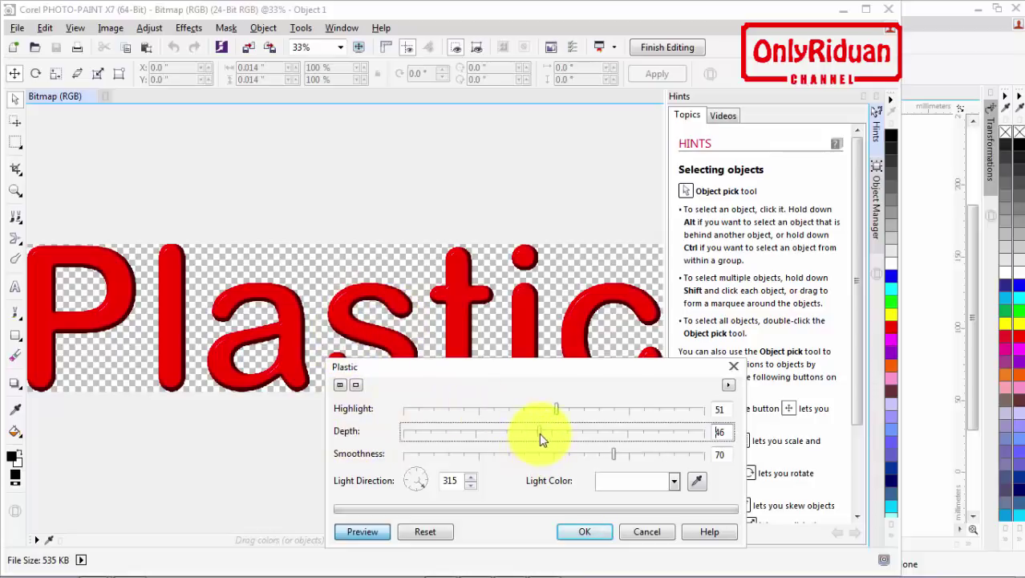
left_click_drag(614, 455, 483, 461)
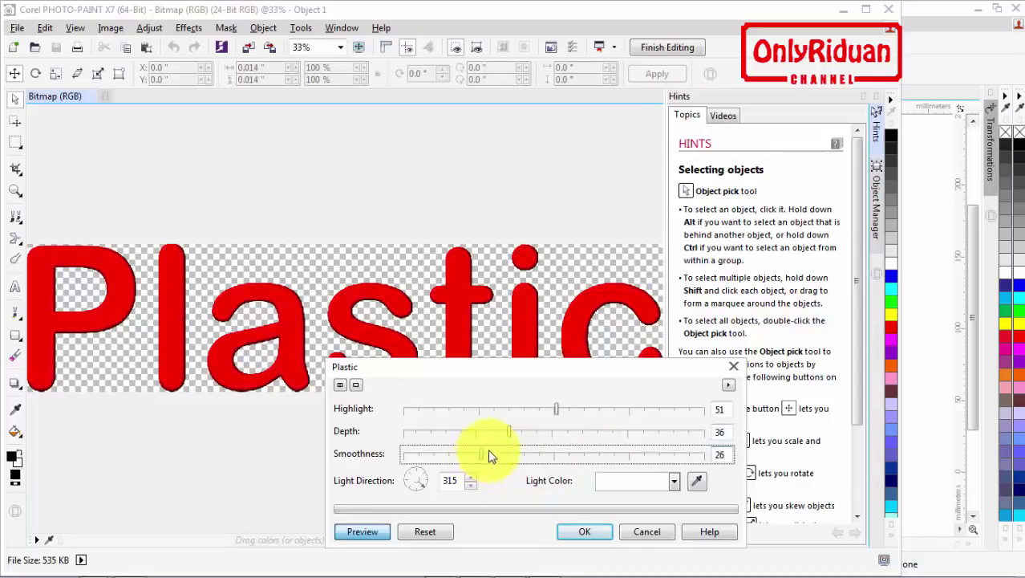
key("Right")
left_click_drag(487, 458, 546, 462)
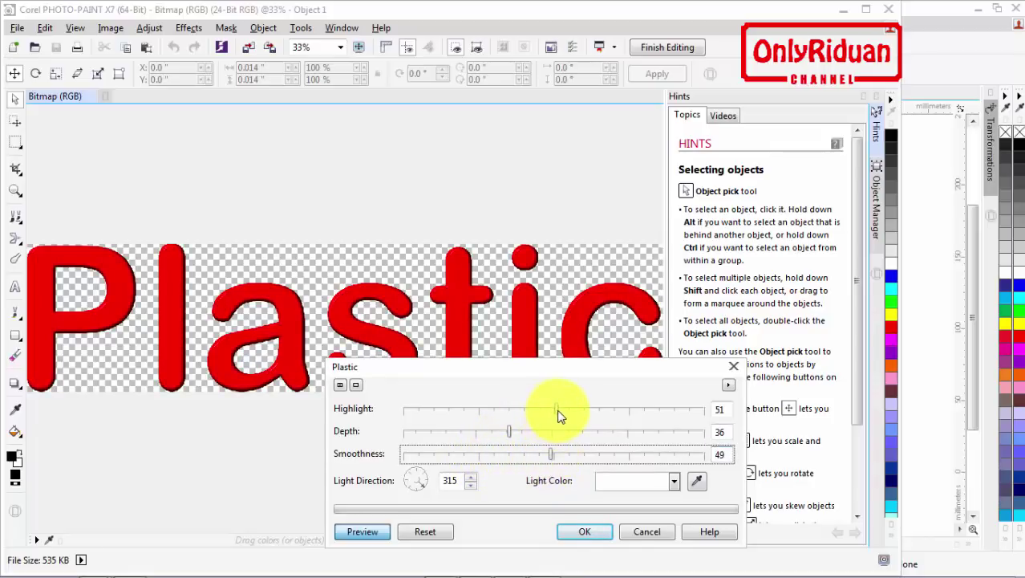
Step: Set the Plastic effect to Highlight 90, Depth 10 and Smoothness 85
left_click_drag(560, 417, 660, 409)
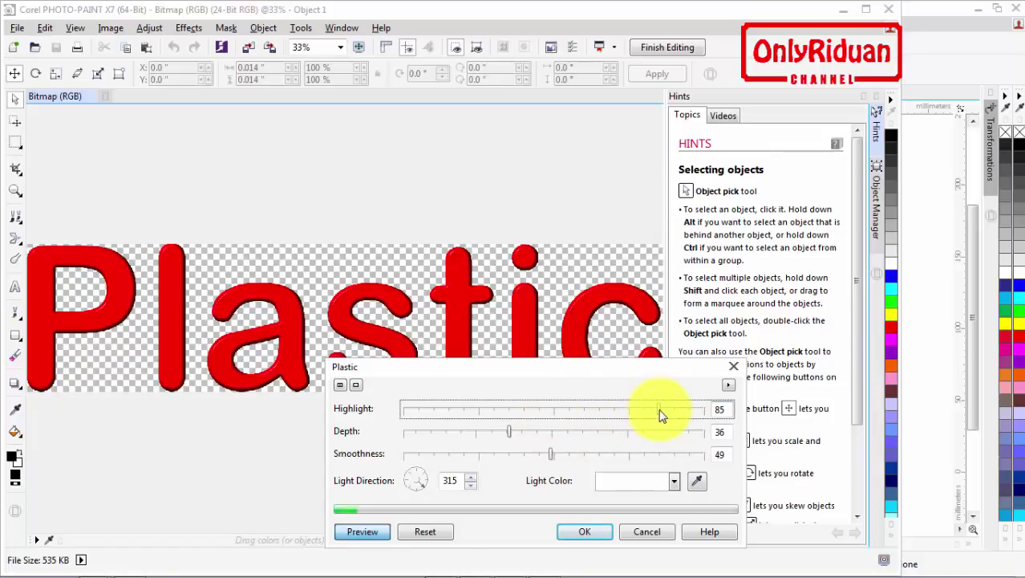
left_click_drag(510, 431, 448, 438)
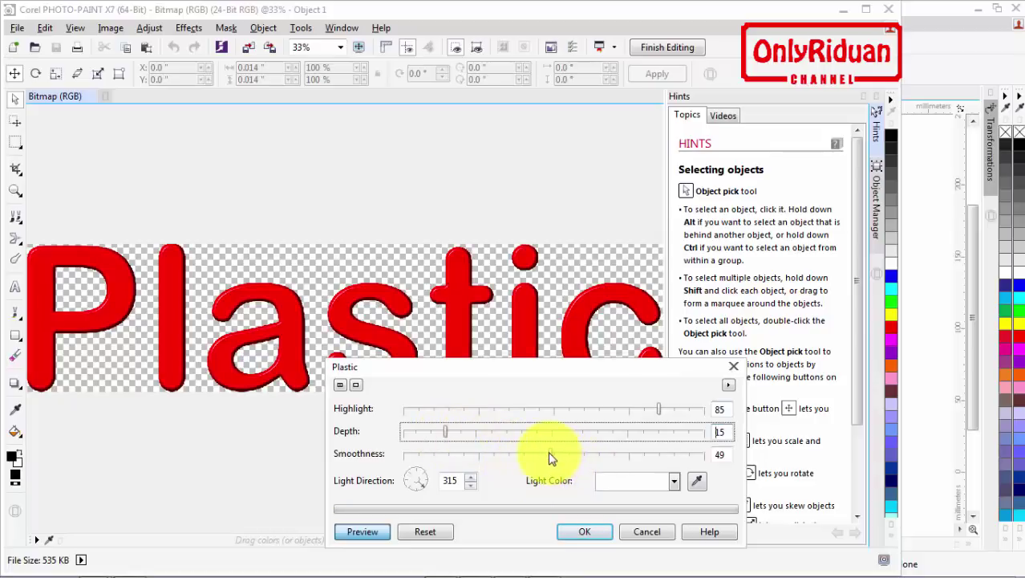
left_click_drag(549, 457, 628, 462)
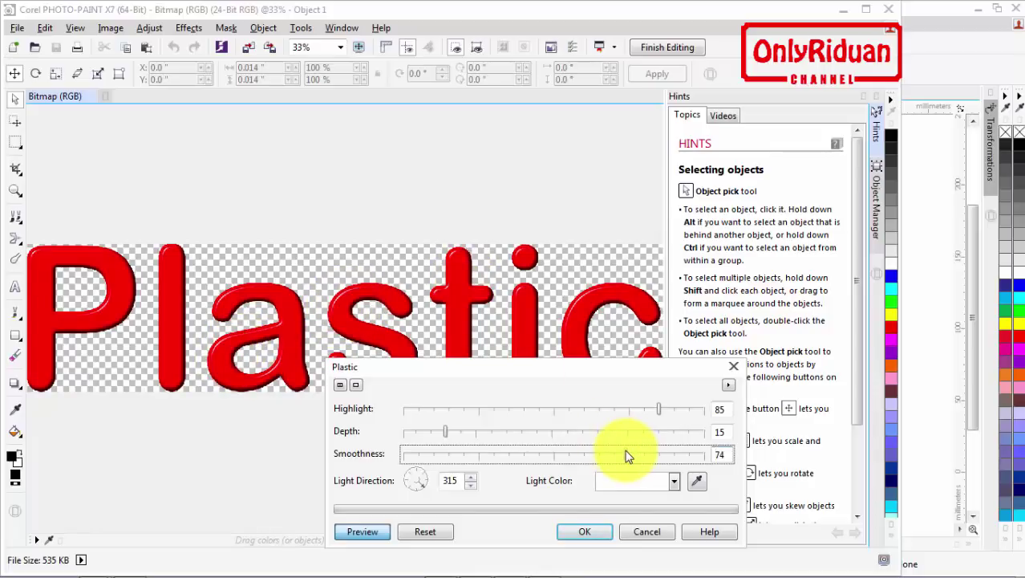
left_click(659, 456)
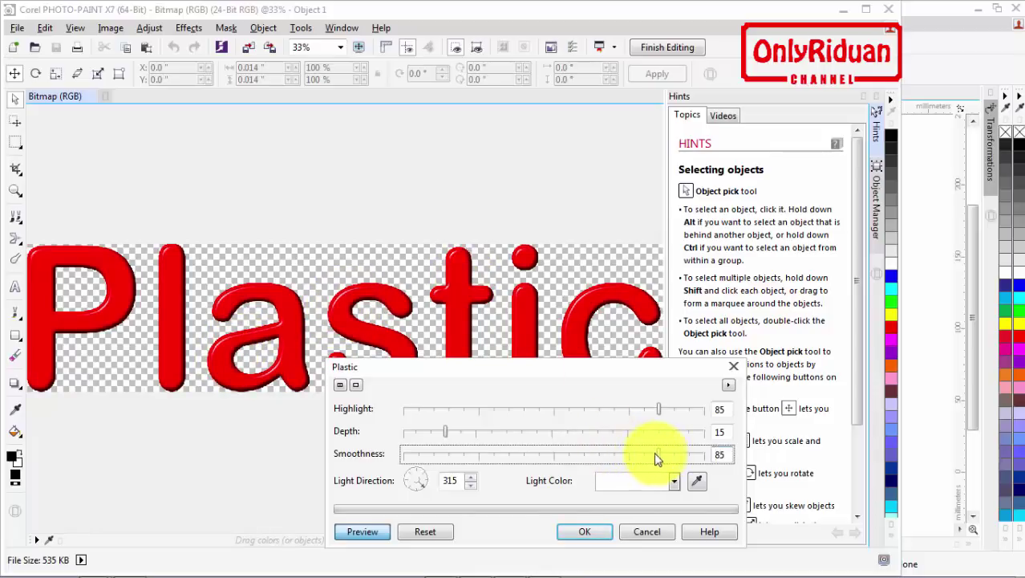
left_click_drag(657, 411, 676, 412)
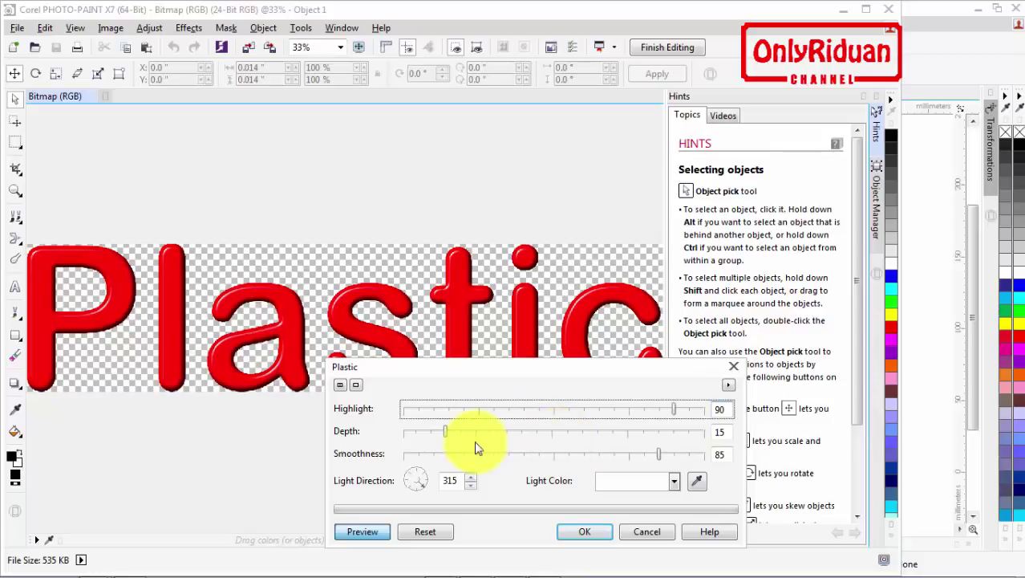
left_click(446, 437)
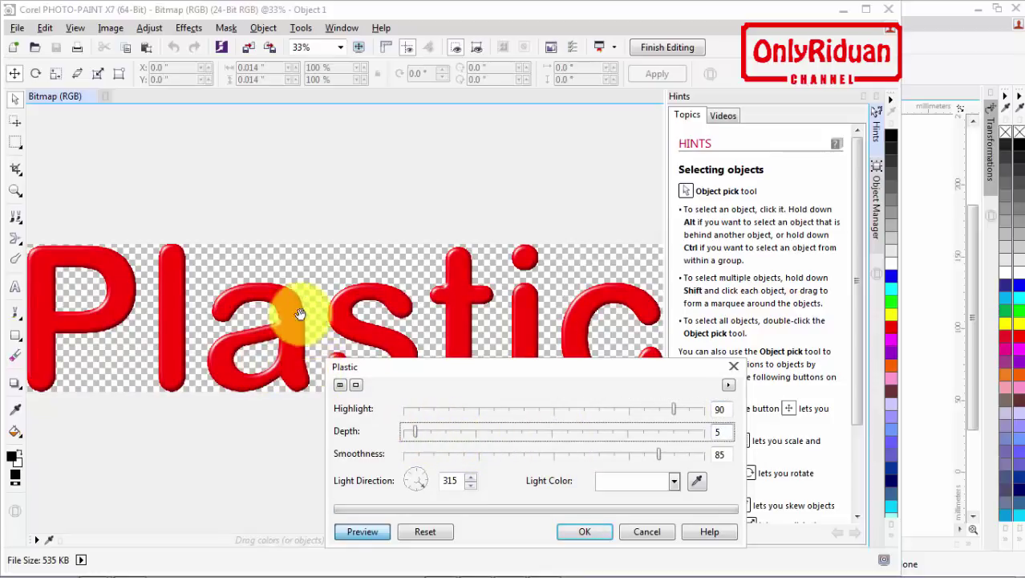
left_click_drag(446, 377, 390, 371)
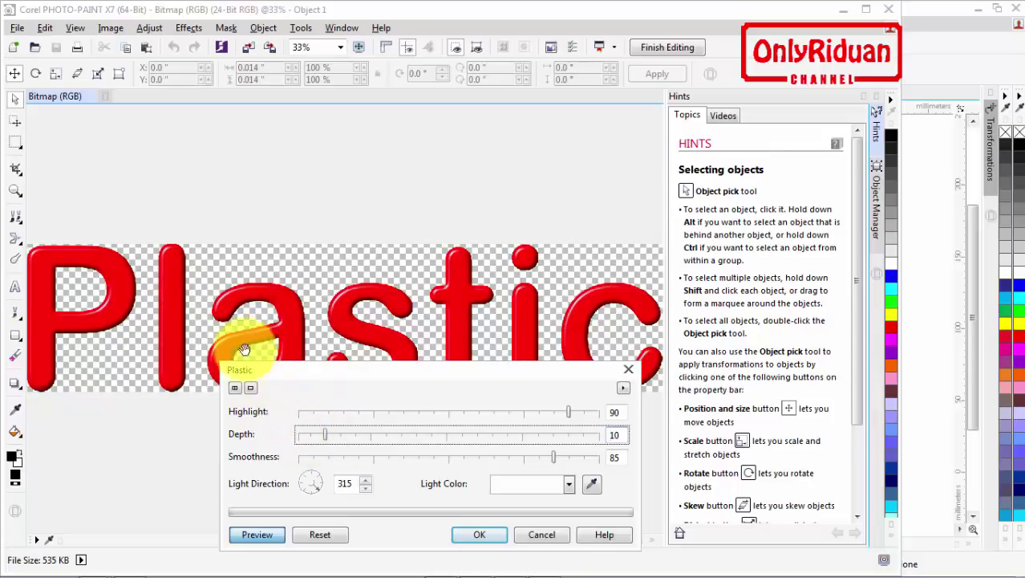
Step: Set the Plastic effect's Depth to 14, and try Highlight 95 and 78 before settling on 85
left_click(351, 444)
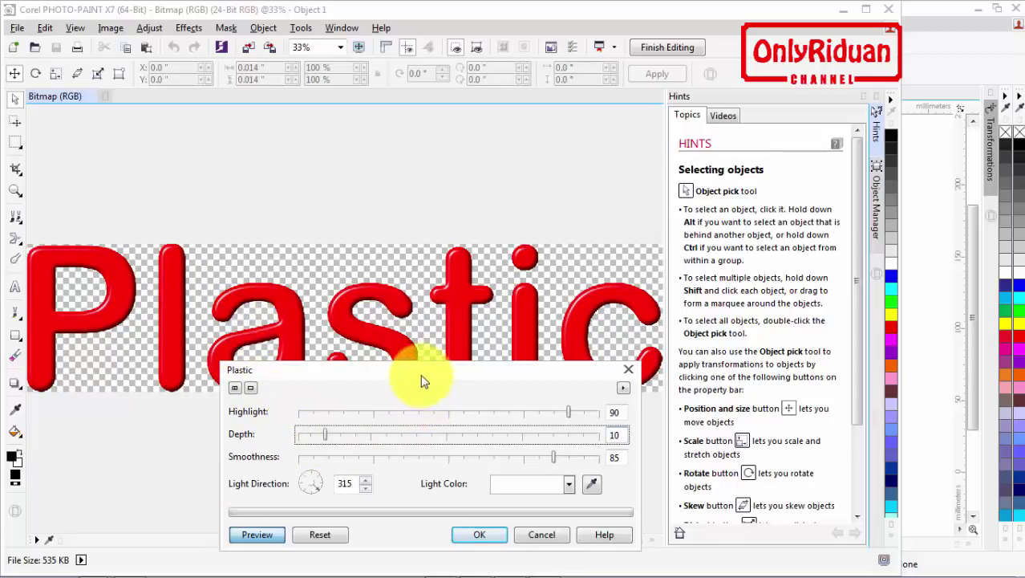
left_click_drag(420, 373, 313, 347)
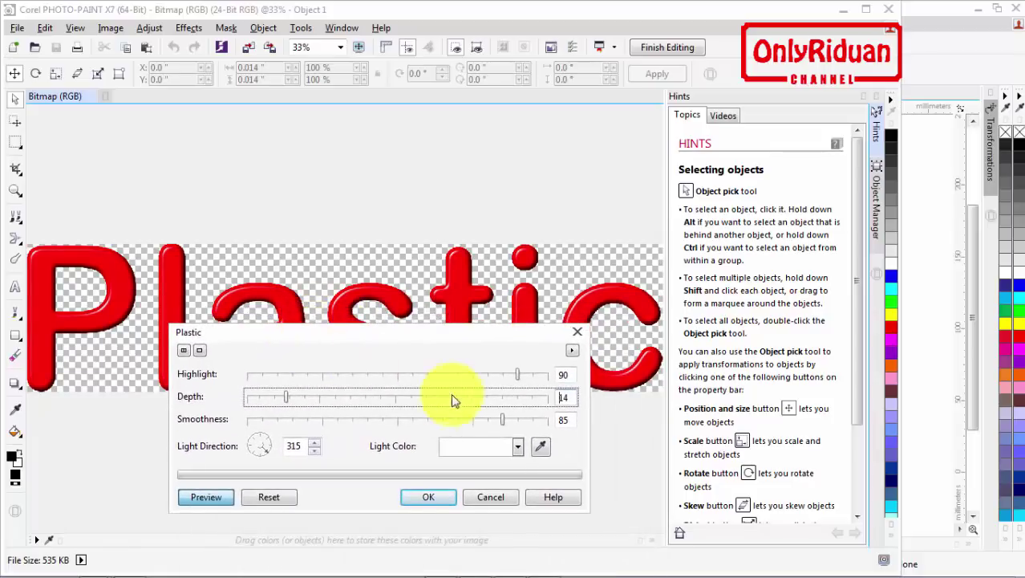
left_click_drag(516, 376, 533, 379)
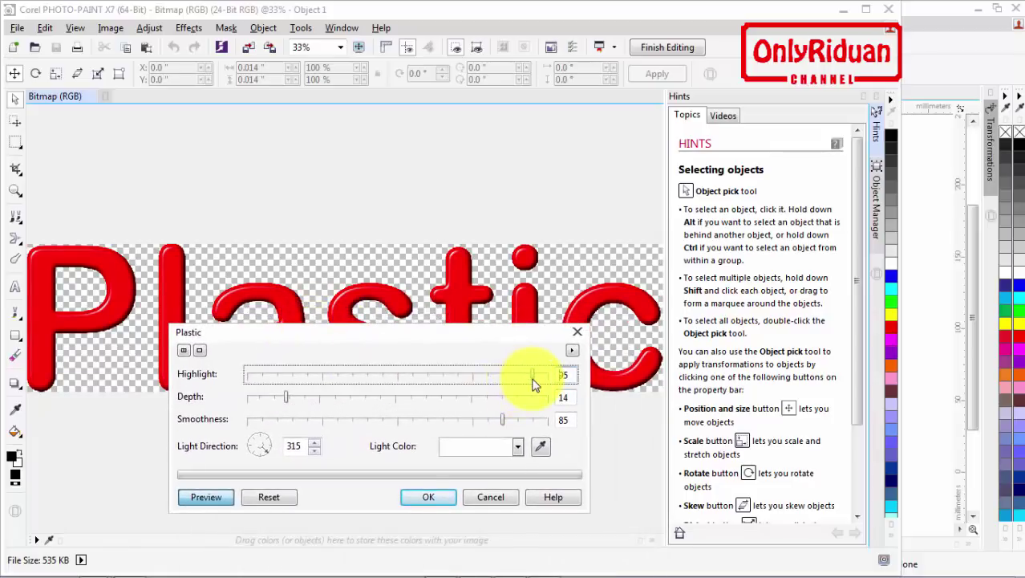
left_click_drag(446, 332, 458, 408)
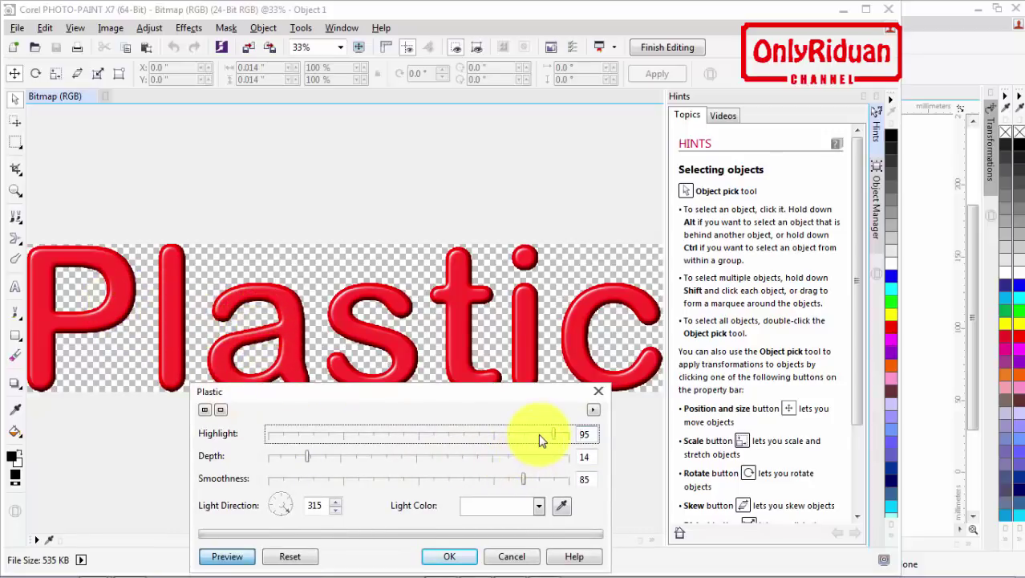
left_click_drag(539, 433, 498, 439)
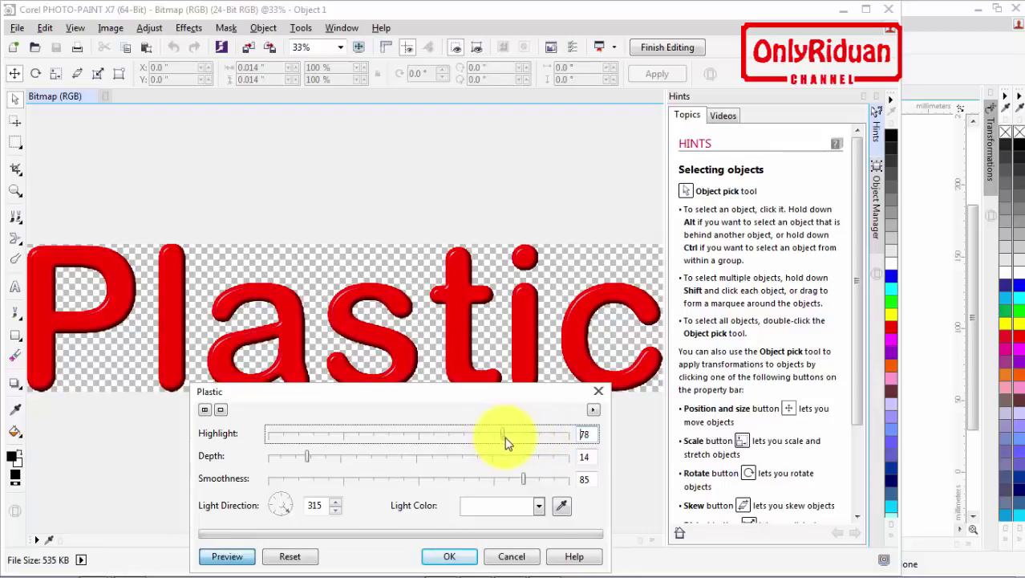
left_click_drag(458, 393, 458, 375)
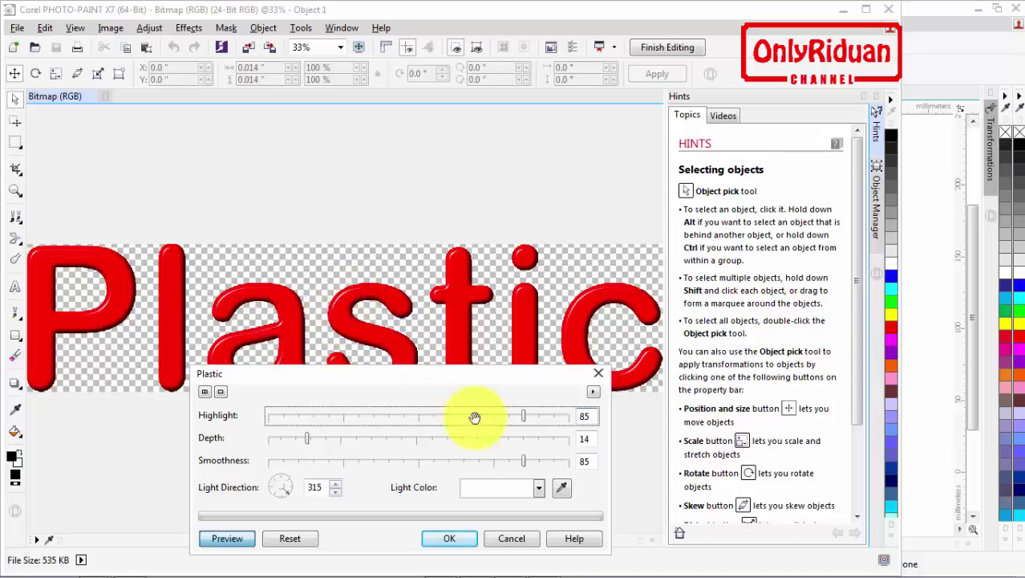
Step: Try yellow as the Plastic effect's light color, and return it to white
left_click(536, 491)
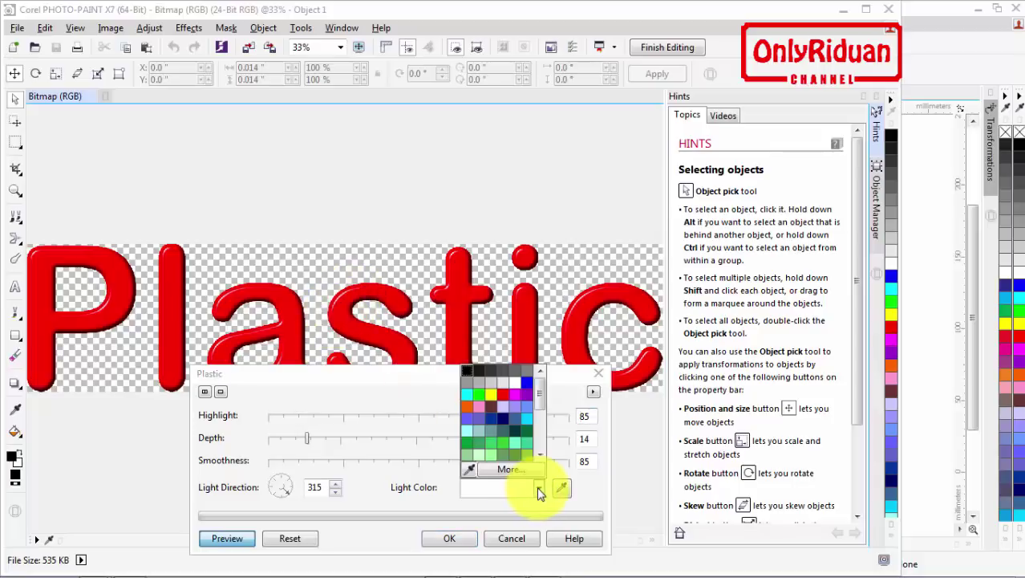
left_click(490, 392)
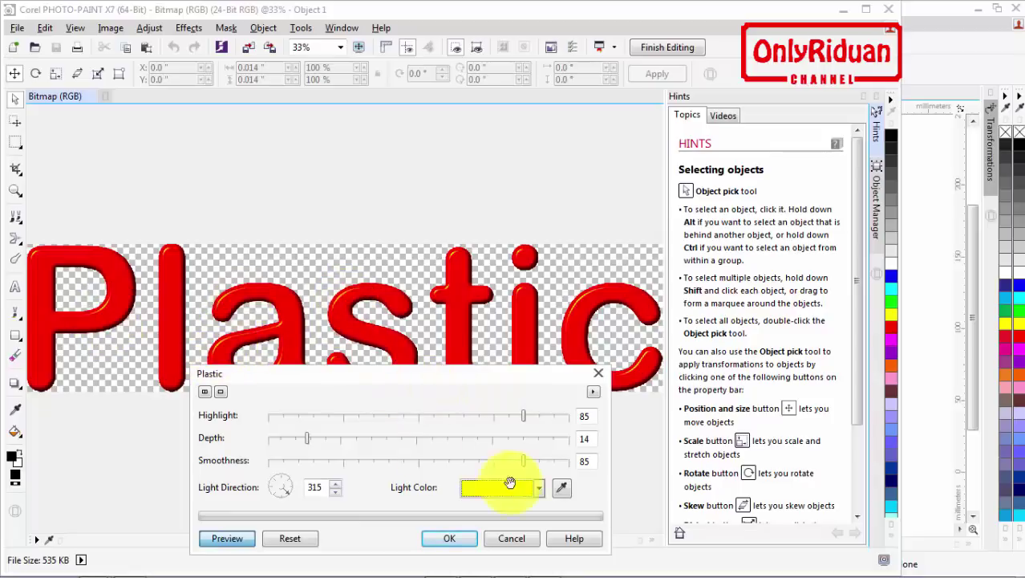
left_click(537, 491)
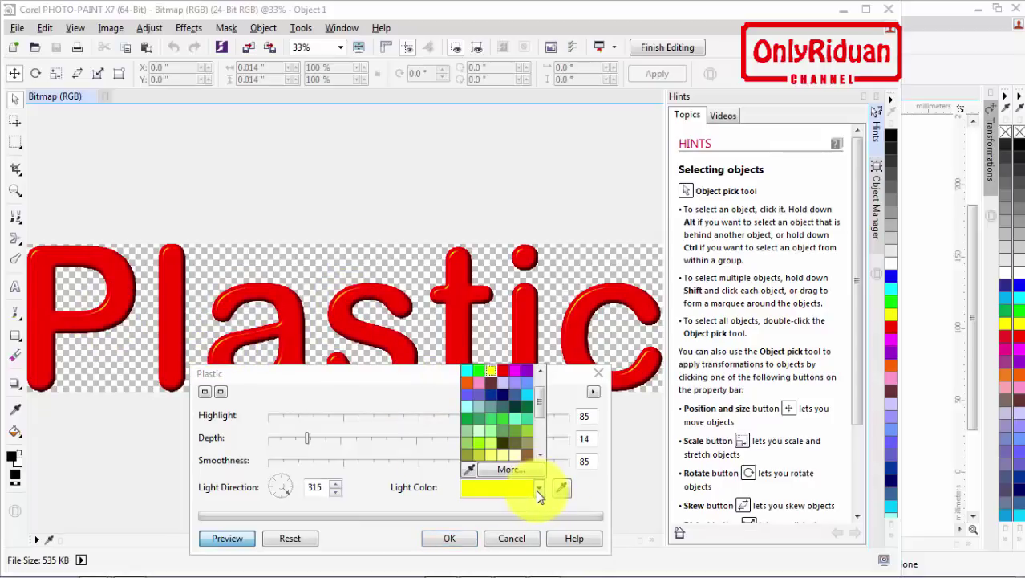
scroll(542, 395, "up", 2)
left_click(518, 390)
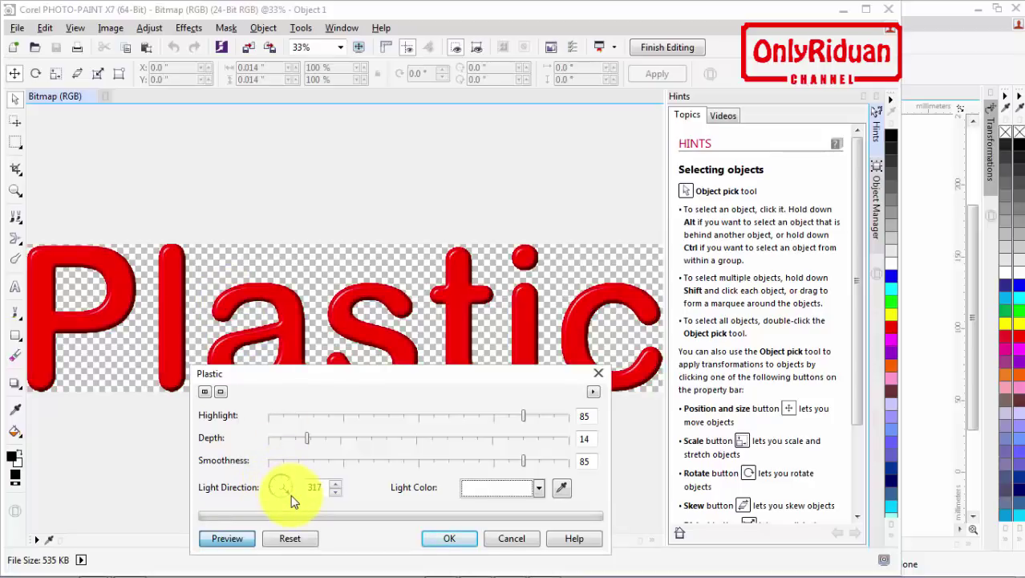
Step: Apply the Plastic effect and close PHOTO-PAINT, saving the changes to the bitmap
left_click(447, 538)
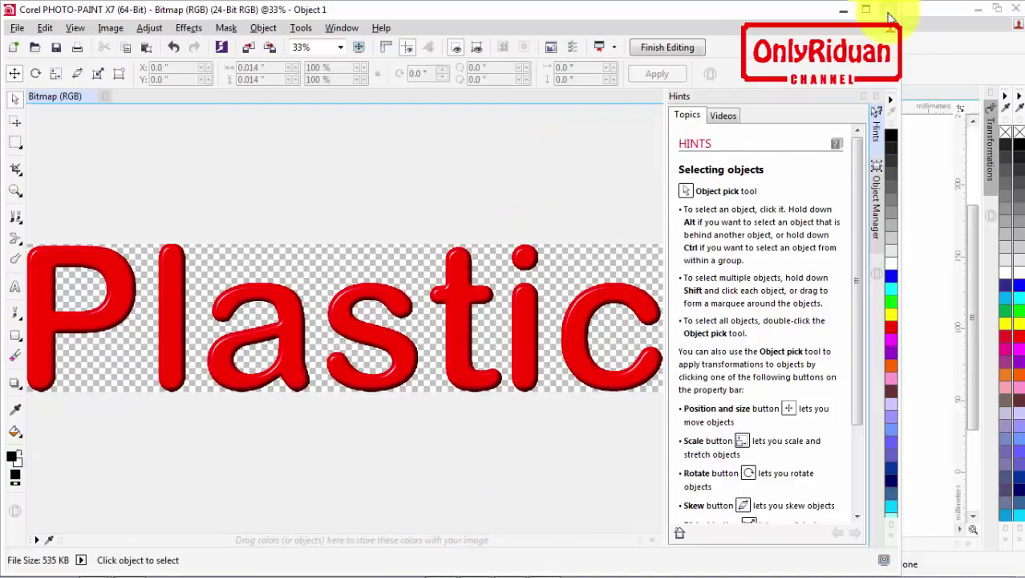
left_click(889, 9)
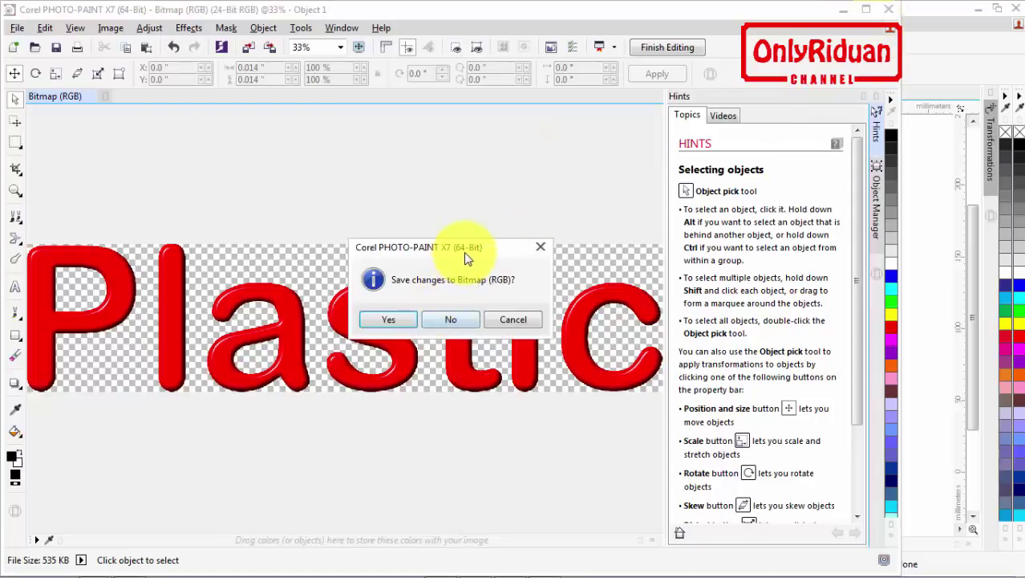
left_click(423, 306)
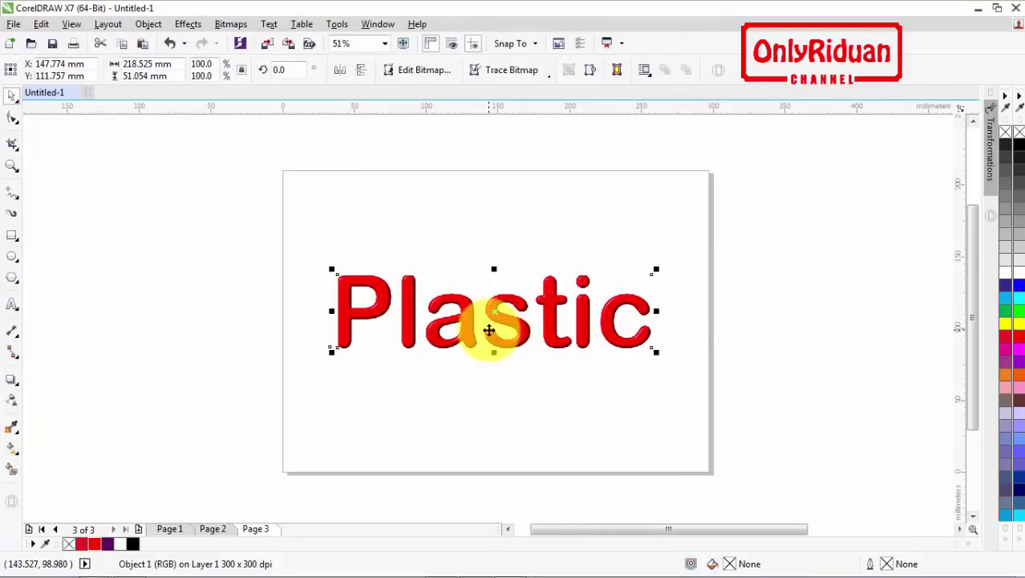
Step: Inspect the finished Plastic bitmap up close and move it up about 31 mm on the page
scroll(488, 330, "up", 2)
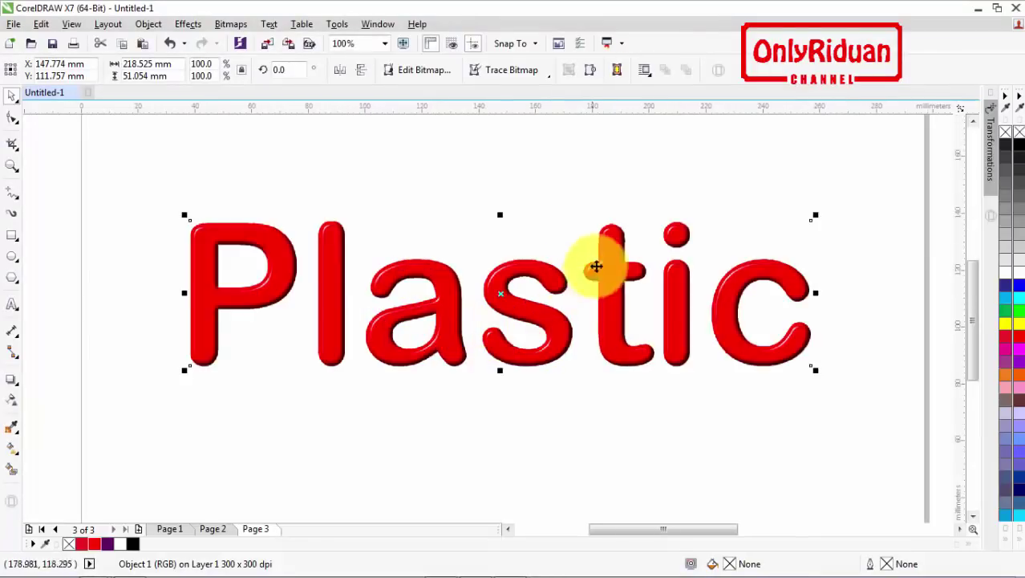
scroll(532, 315, "down", 2)
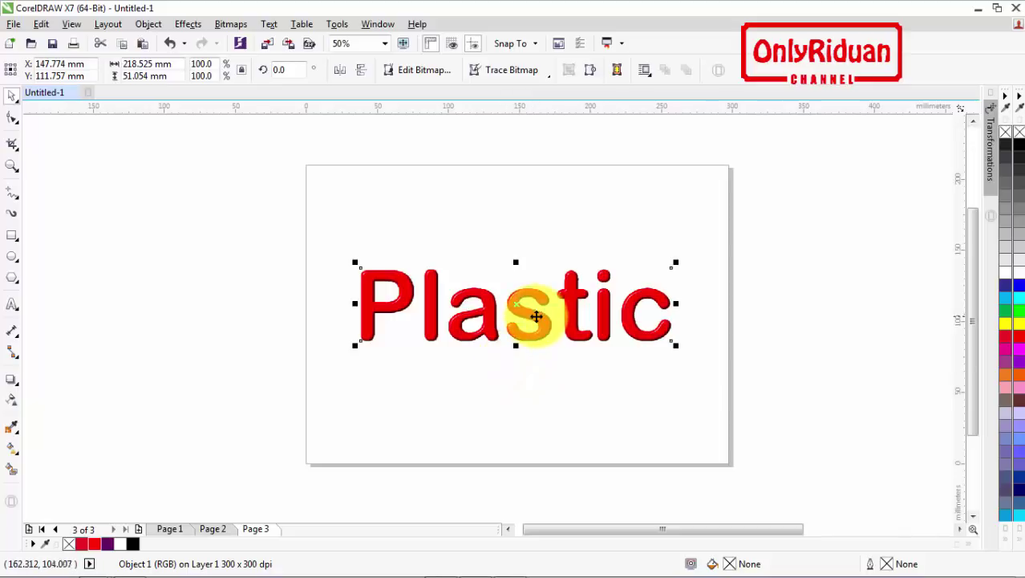
left_click_drag(531, 316, 512, 256)
Step: Add the artistic text "Plastic" below the bitmap and enlarge it to about 217 pt
left_click(12, 304)
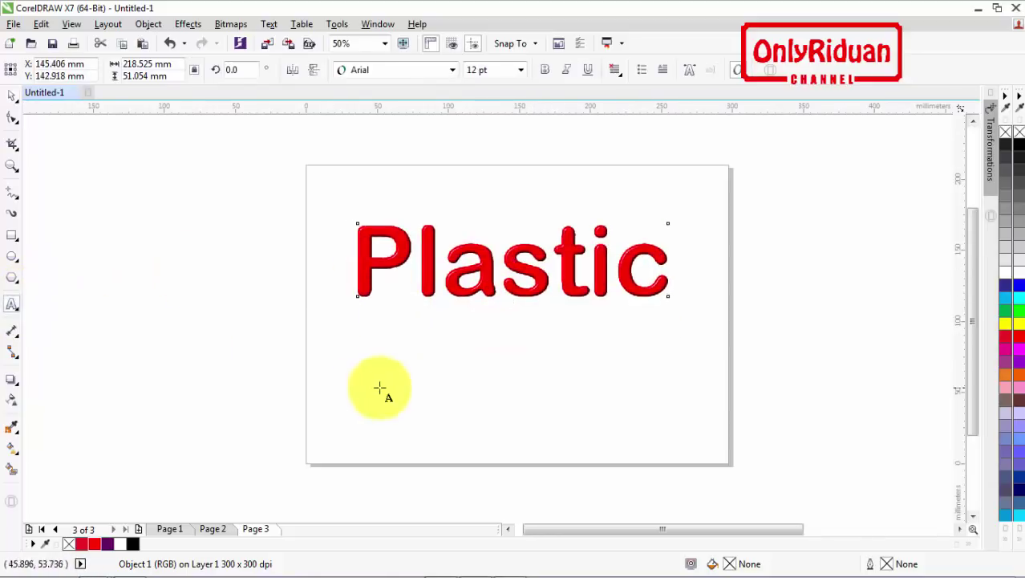
left_click(392, 377)
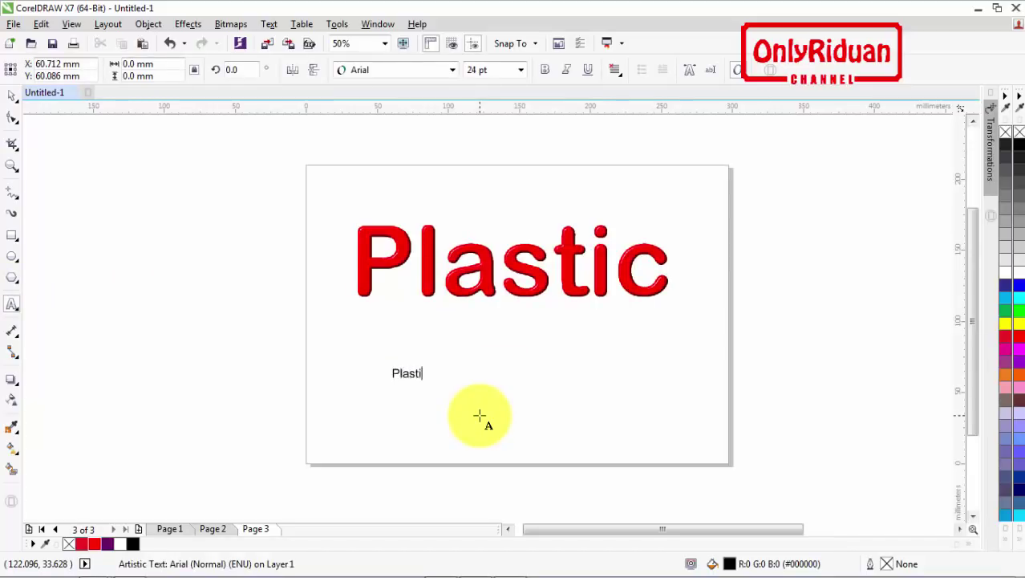
left_click(12, 96)
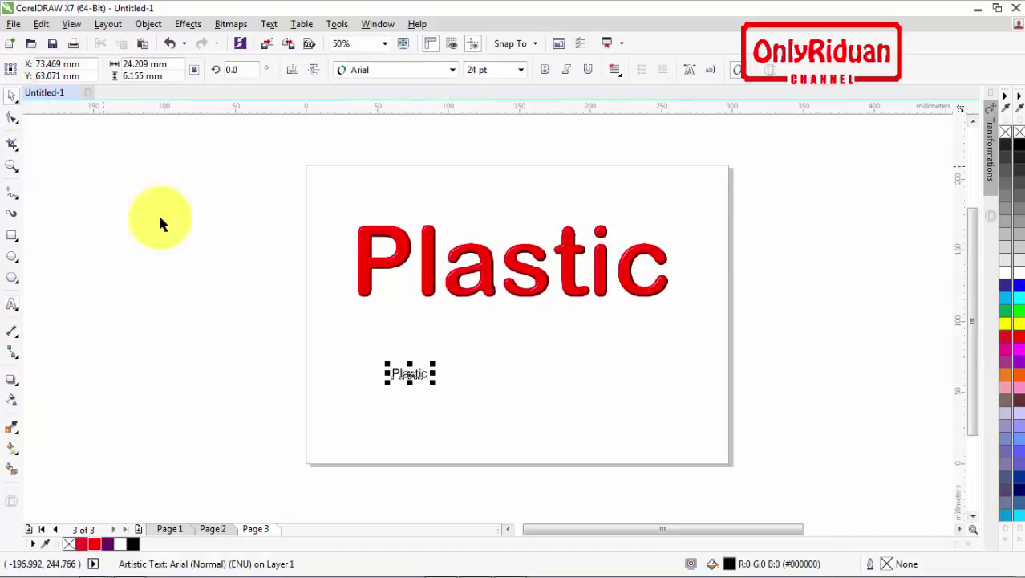
left_click_drag(434, 384, 651, 433)
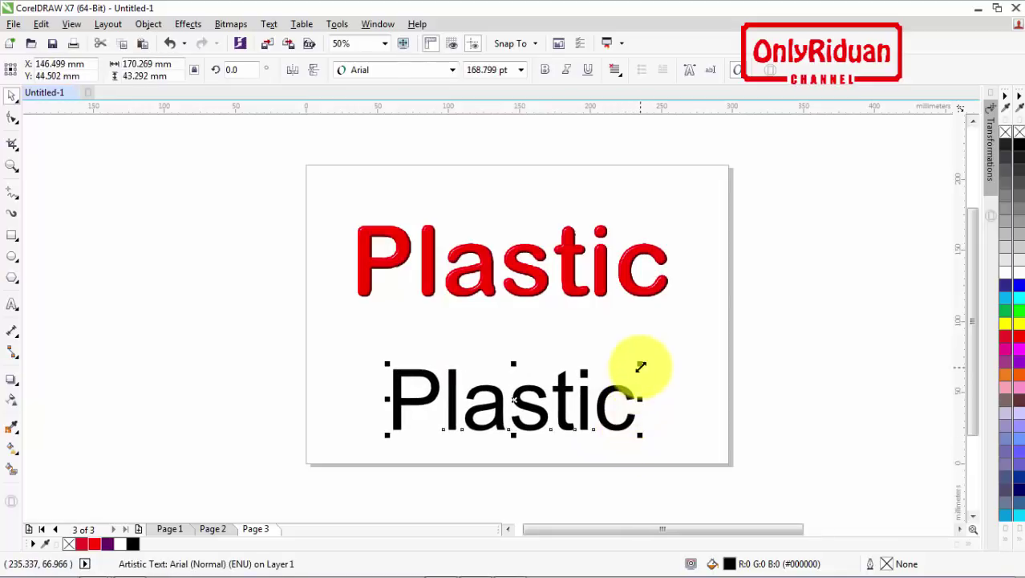
left_click_drag(687, 339, 722, 328)
left_click_drag(572, 389, 549, 383)
Step: Set the new text's font to Arial Rounded MT Bold and fill it with red
left_click(453, 70)
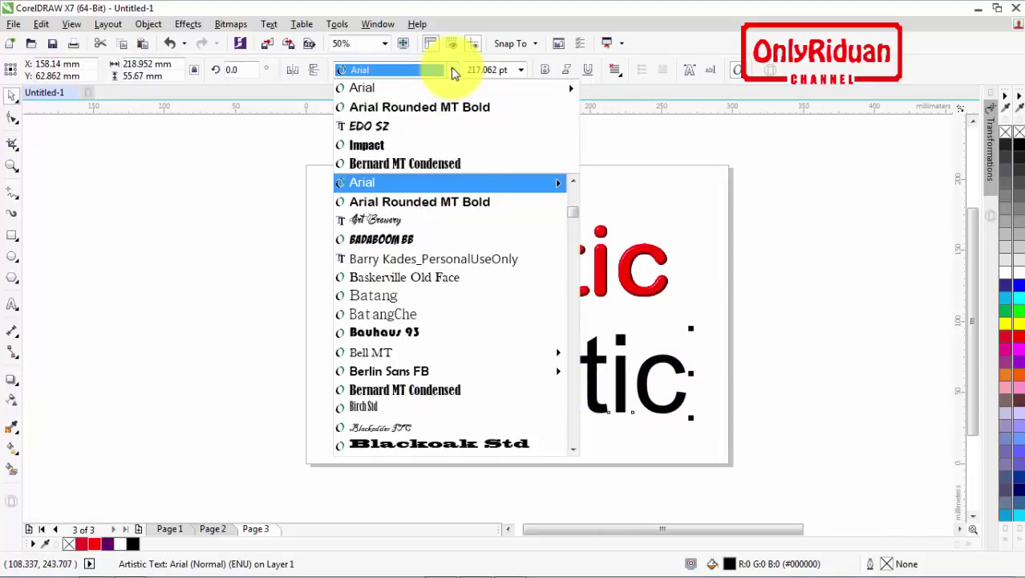
left_click(433, 113)
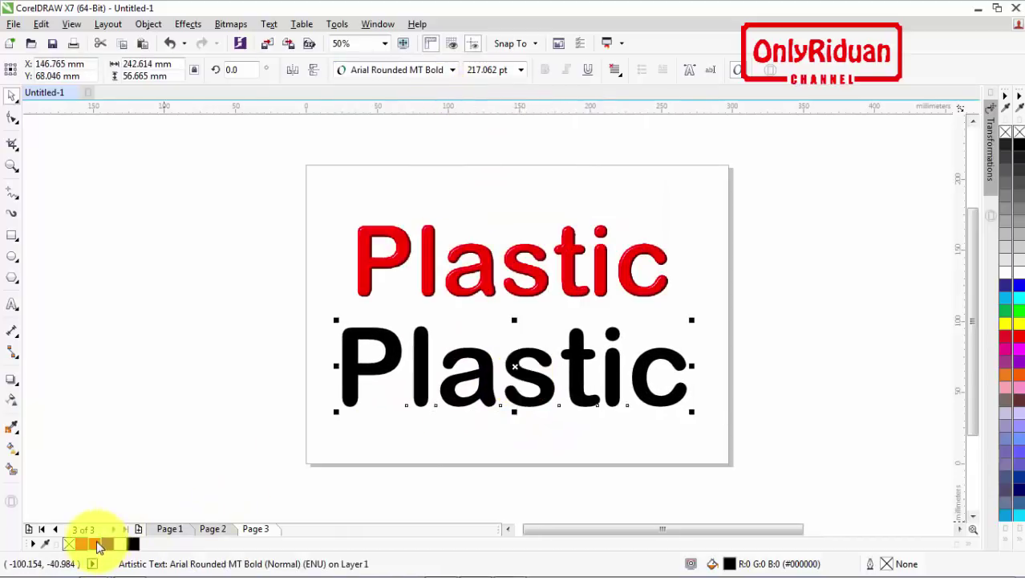
left_click(94, 544)
Step: Draw a crescent about 7.5 x 7.3 mm with the 3-Point Curve tool inside the P's upper-left corner and fill it white
left_click(12, 165)
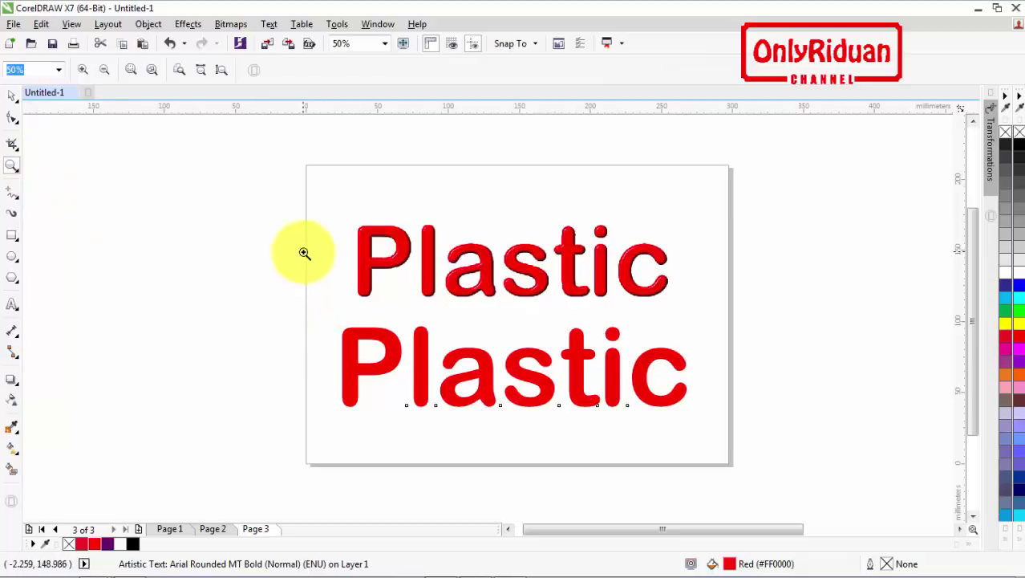
left_click_drag(304, 252, 502, 434)
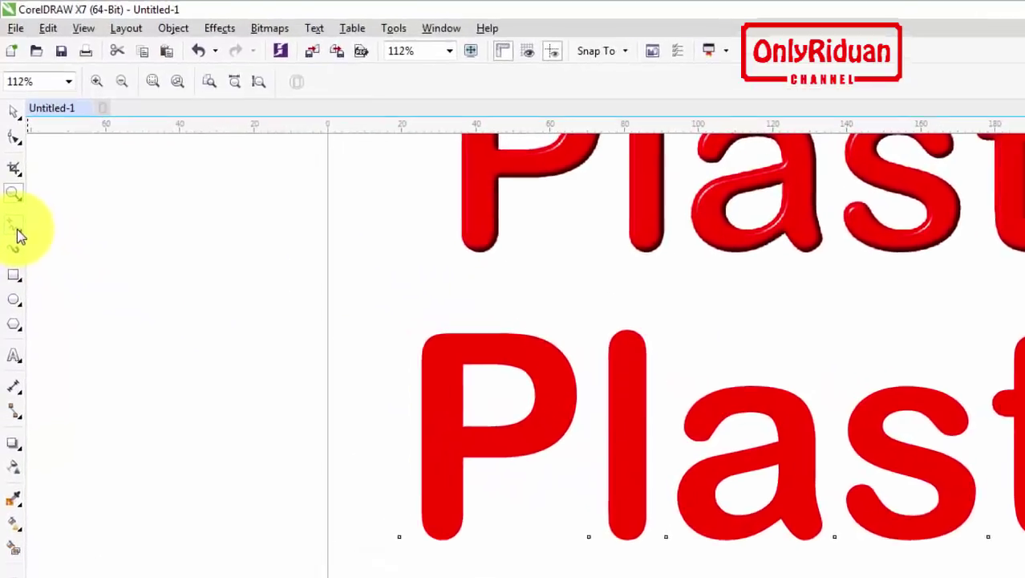
left_click(13, 195)
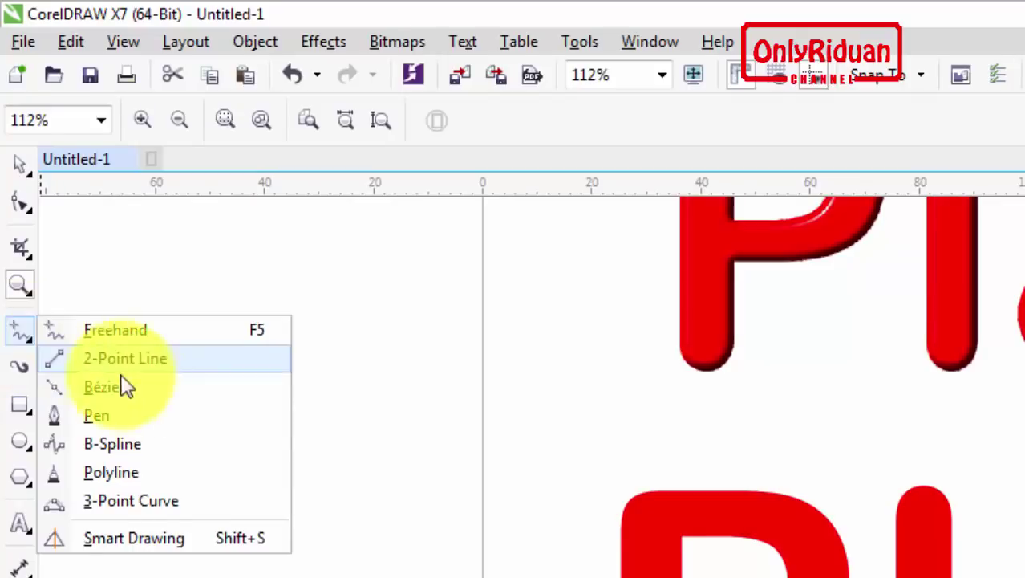
left_click(138, 502)
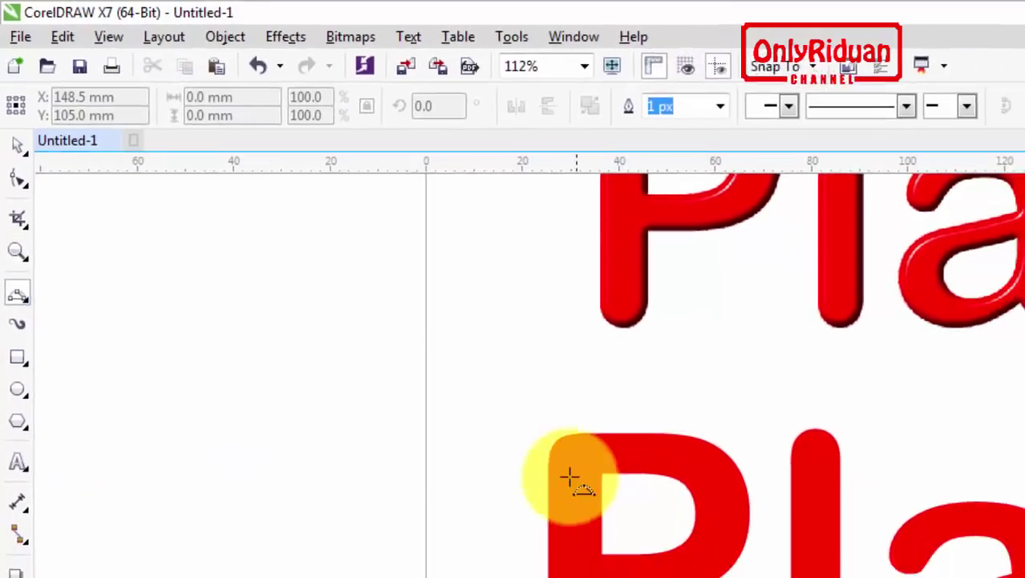
scroll(443, 367, "up", 2)
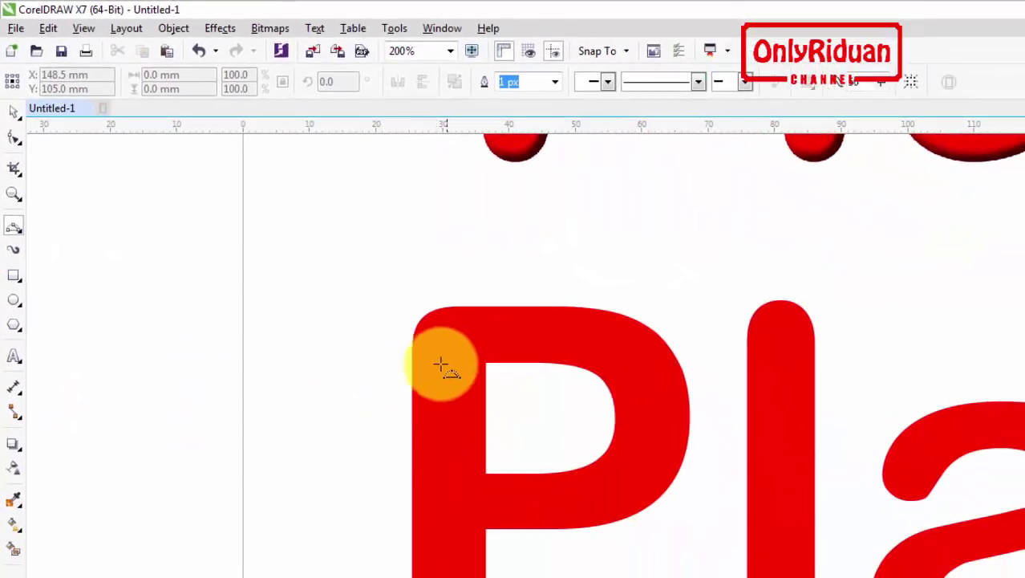
mouse_move(422, 363)
left_mouse_down()
mouse_move(469, 316)
mouse_move(419, 363)
left_mouse_up()
left_click(430, 328)
left_click(442, 336)
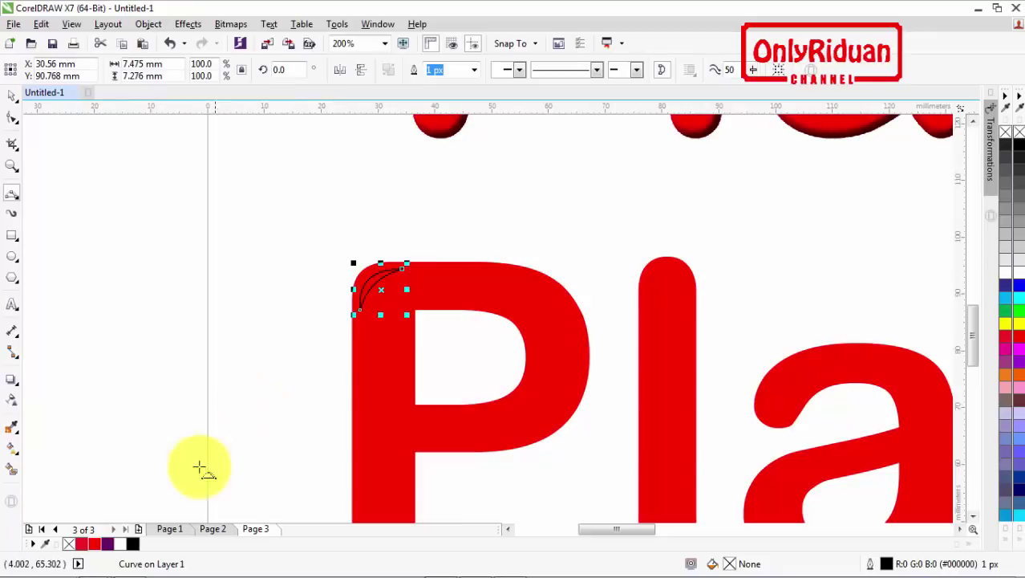
left_click(122, 545)
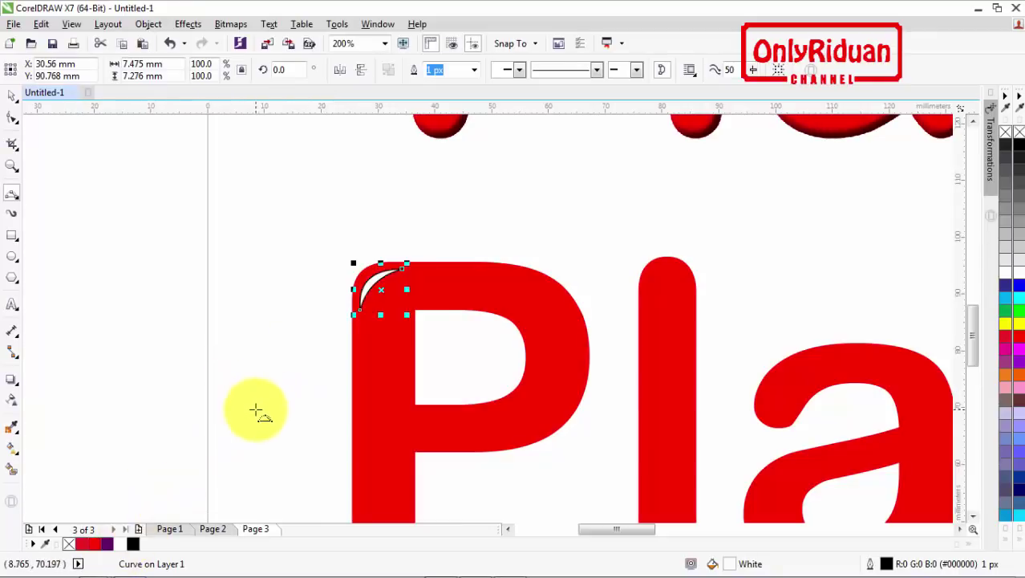
Step: Draw a second 3-point-curve crescent, about 11.6 x 10.2 mm, along the lower-right inner edge of the P's bowl and fill it white
left_click_drag(469, 411, 531, 359)
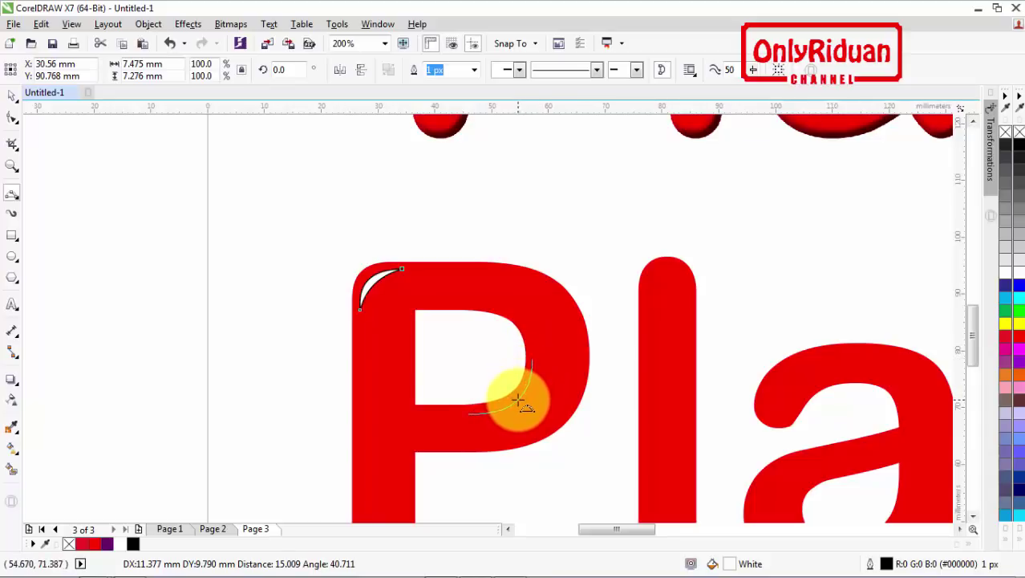
left_click(520, 401)
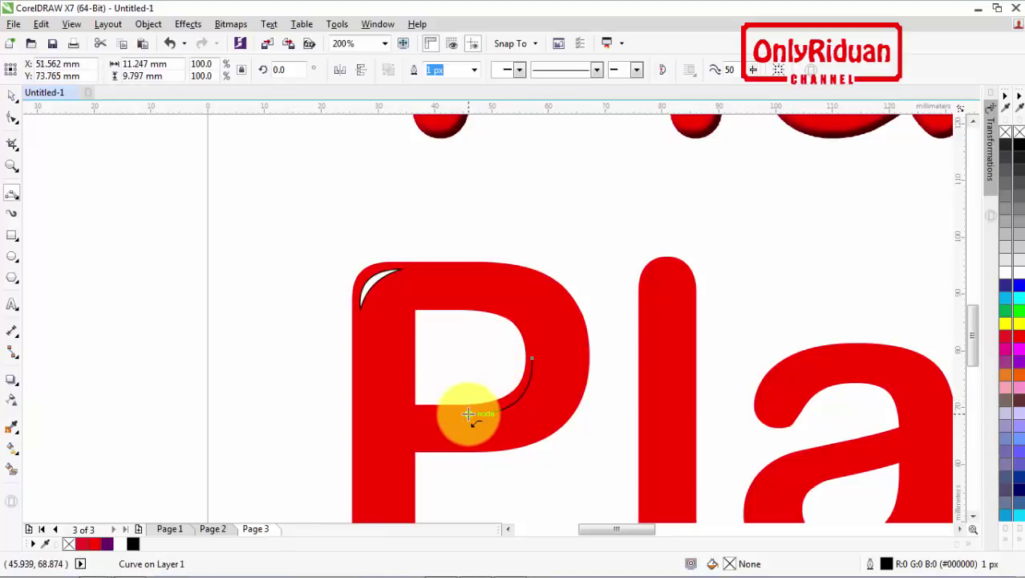
left_click_drag(468, 414, 532, 359)
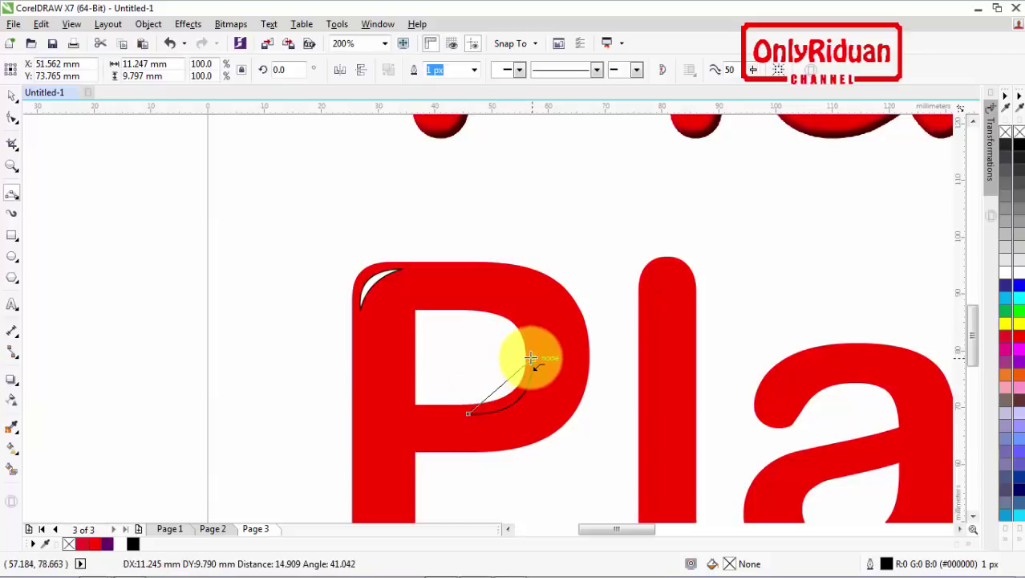
left_click(523, 408)
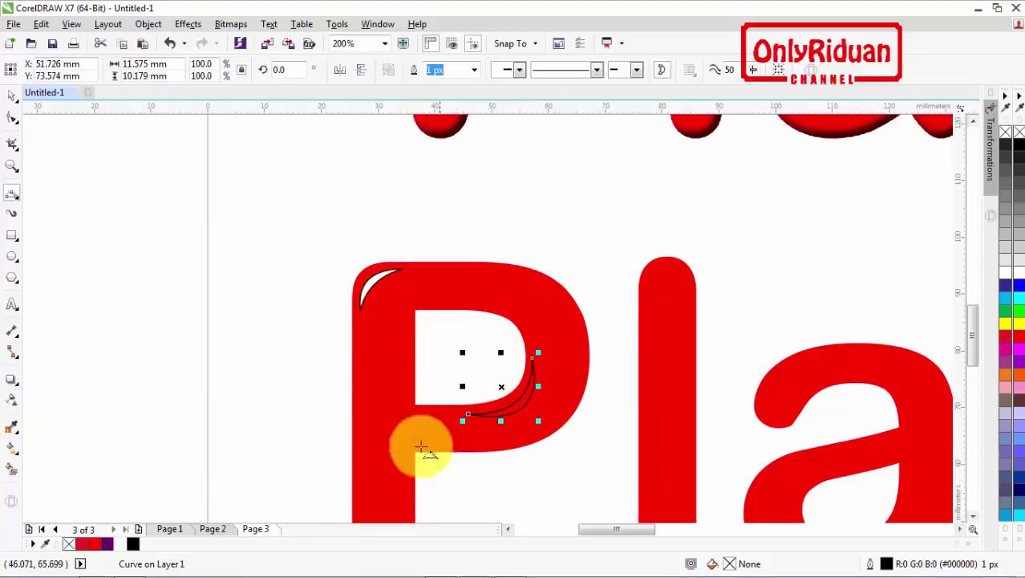
left_click(122, 544)
Step: Compare the lettering's highlights with the finished designs on Page 1 and Page 2
scroll(357, 398, "down", 1)
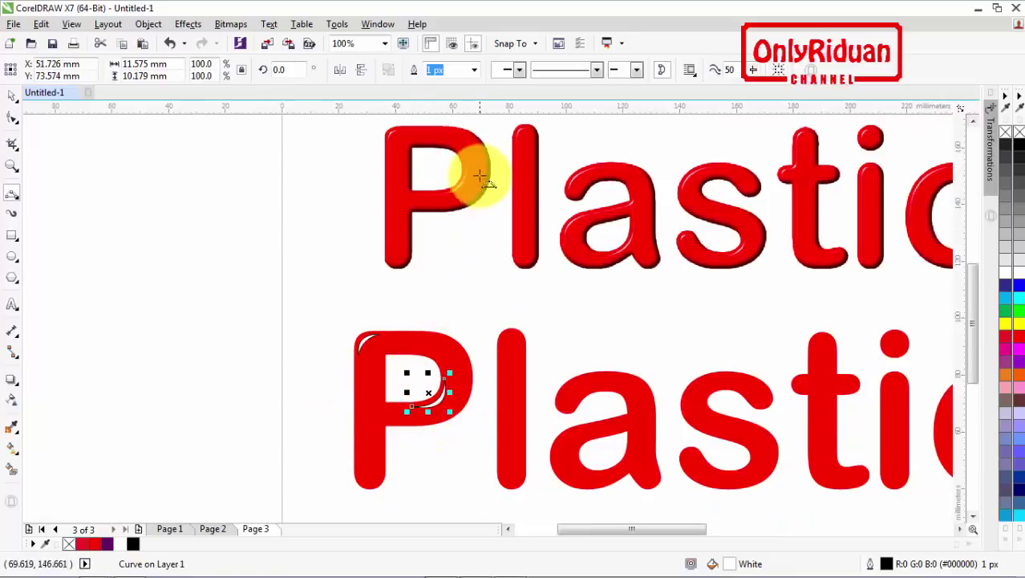
left_click(182, 531)
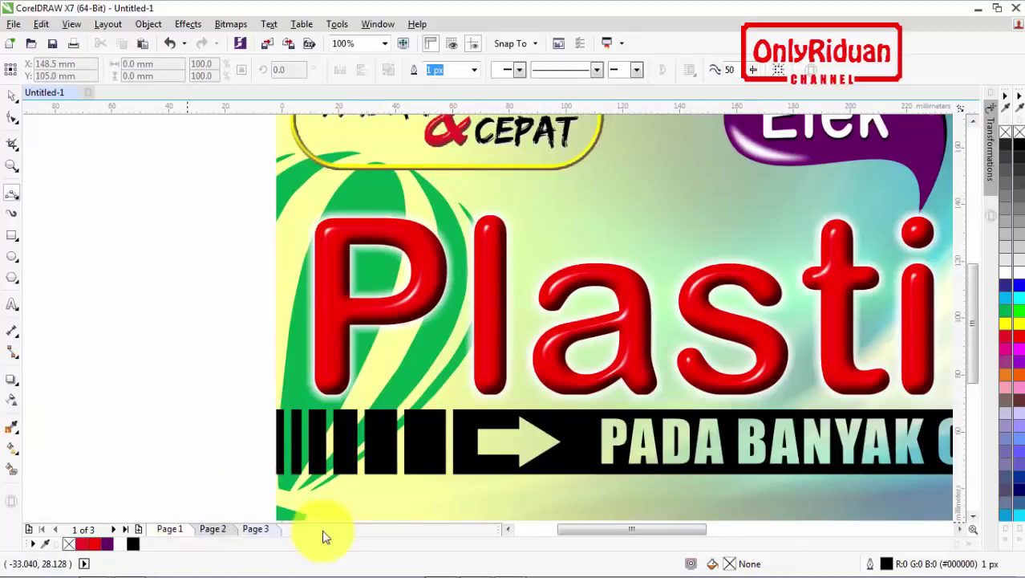
left_click(212, 530)
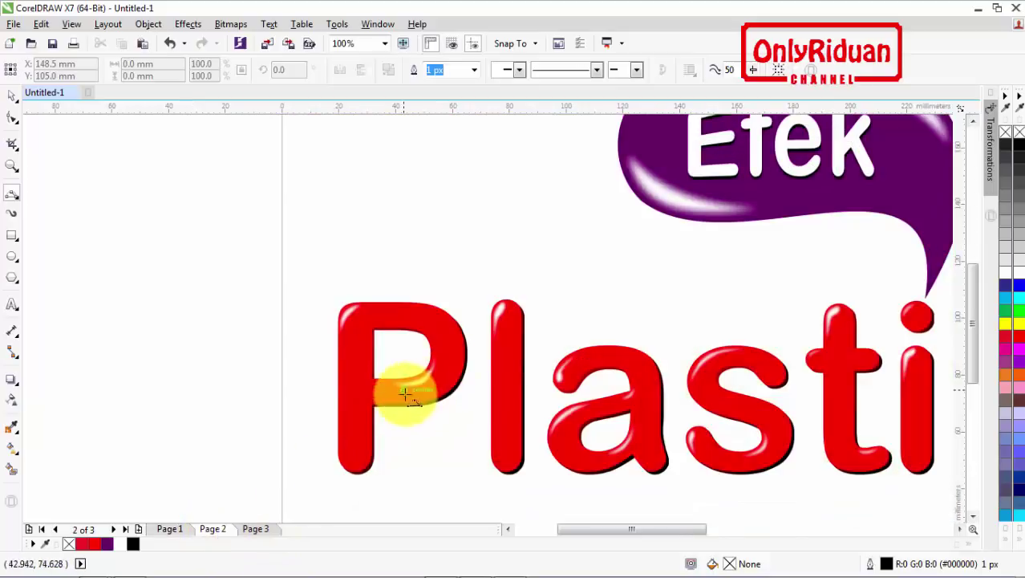
Step: On Page 3, draw a curved highlight about 4 x 11.6 mm inside the upper-left edge of the l and fill it white
left_click(251, 530)
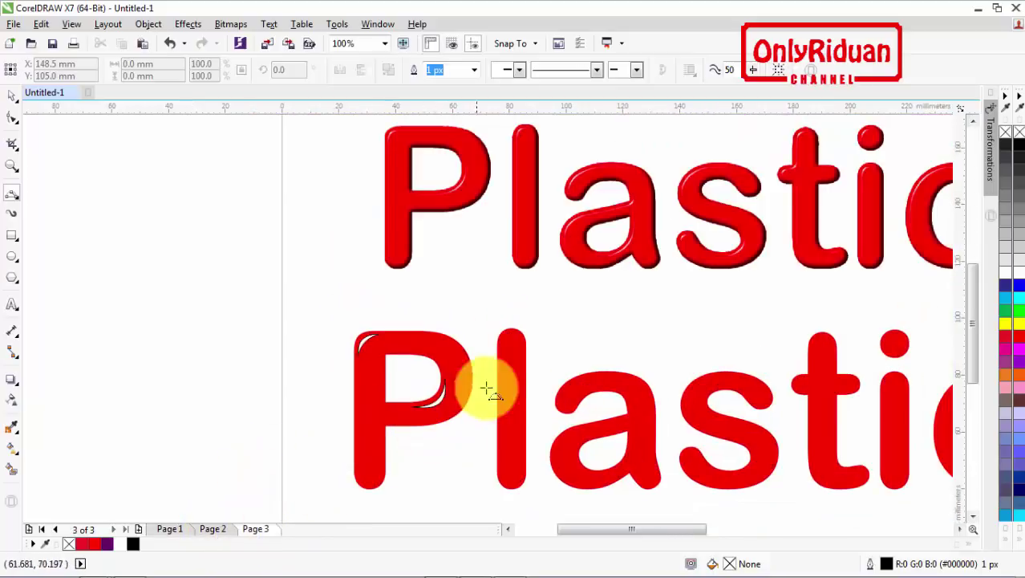
scroll(510, 348, "up", 3)
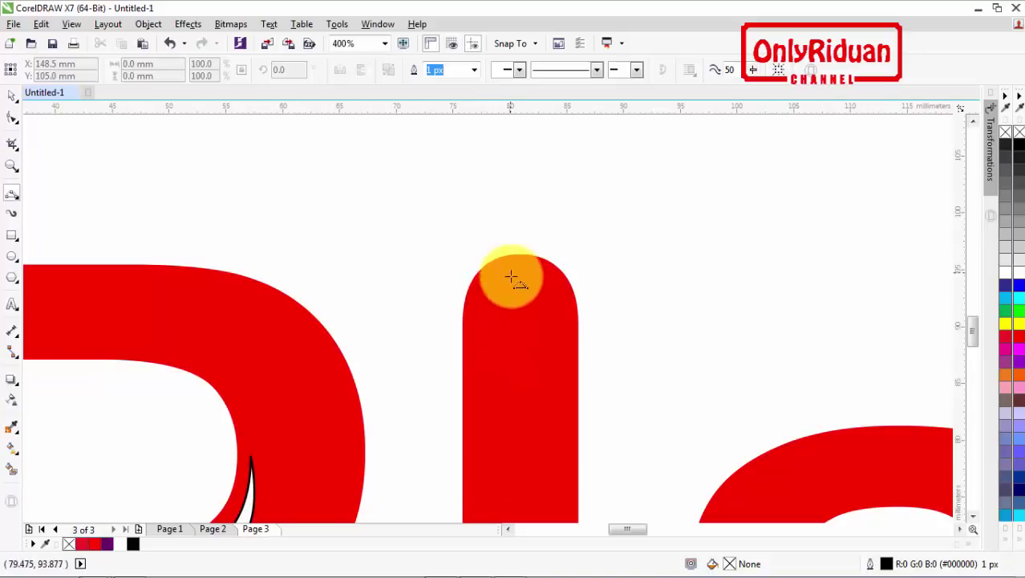
scroll(509, 323, "down", 1)
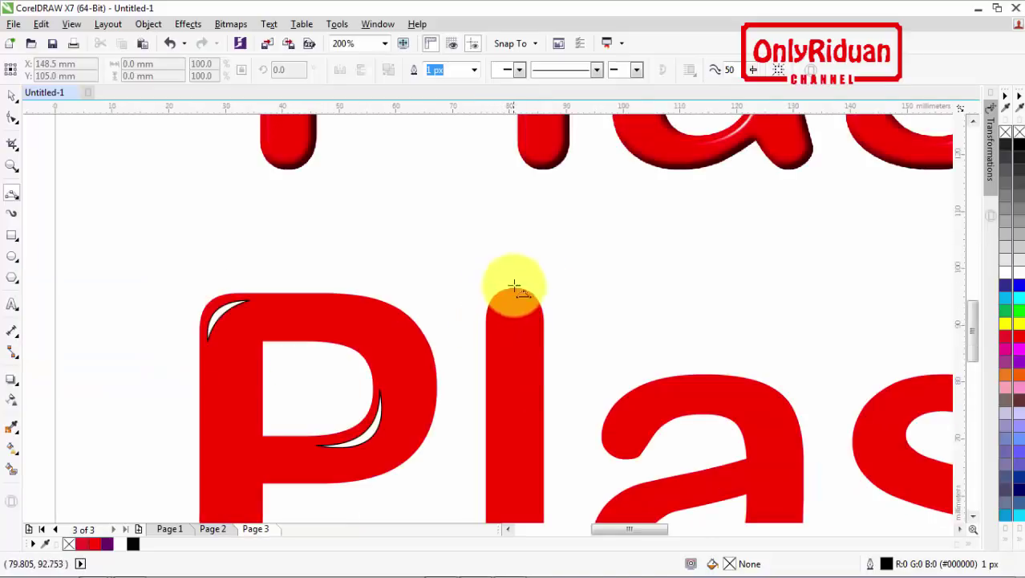
scroll(513, 329, "down", 1)
scroll(514, 333, "up", 2)
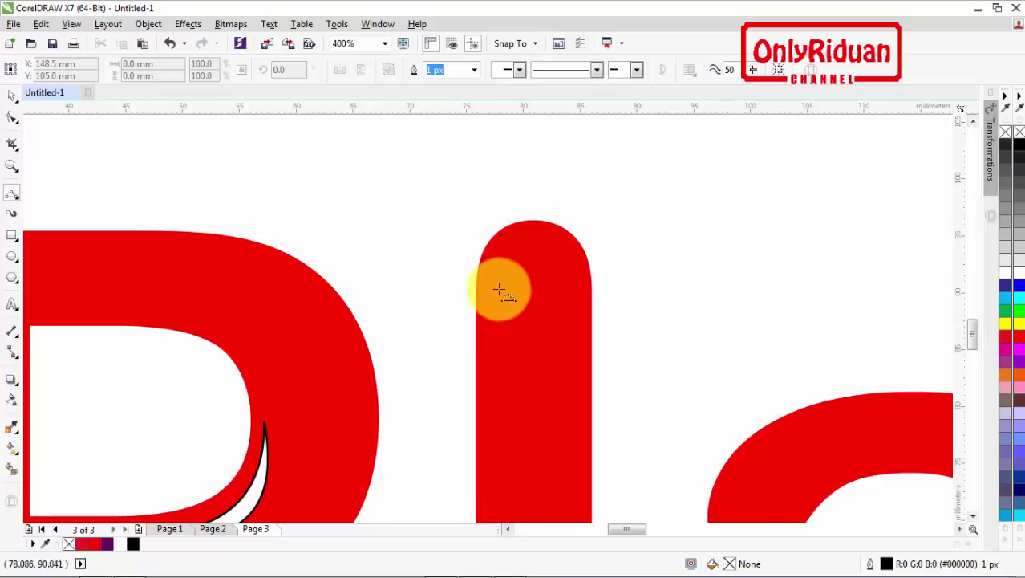
mouse_move(481, 278)
left_mouse_down()
mouse_move(524, 233)
mouse_move(488, 275)
left_mouse_up()
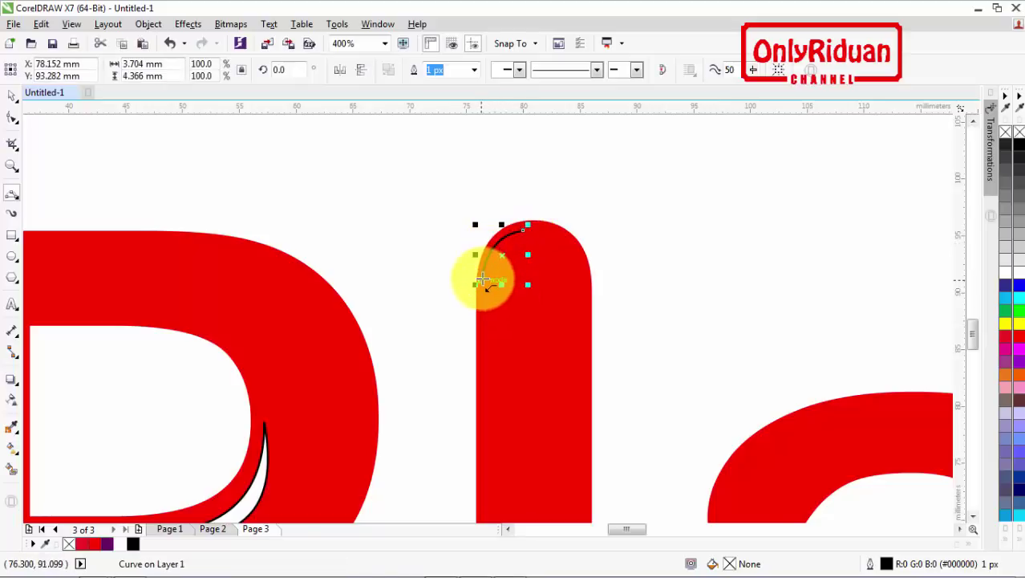
left_click(481, 366)
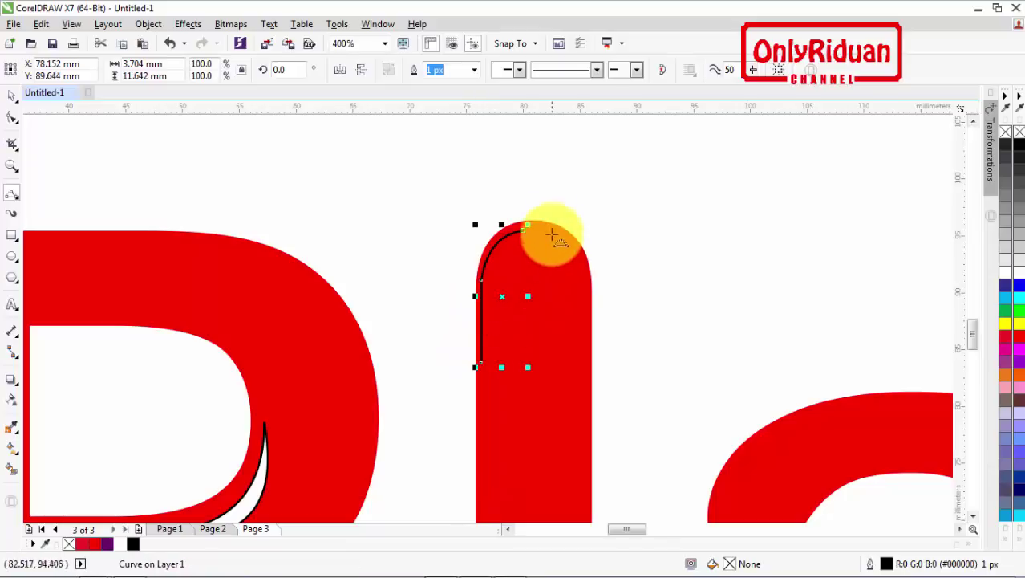
left_click_drag(523, 230, 497, 261)
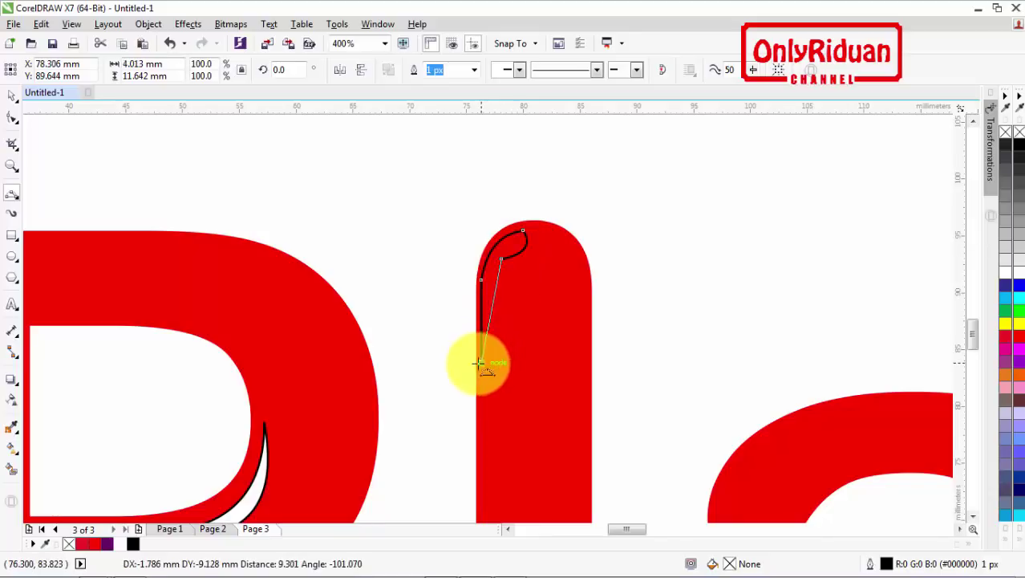
left_click_drag(480, 361, 501, 269)
scroll(504, 270, "down", 2)
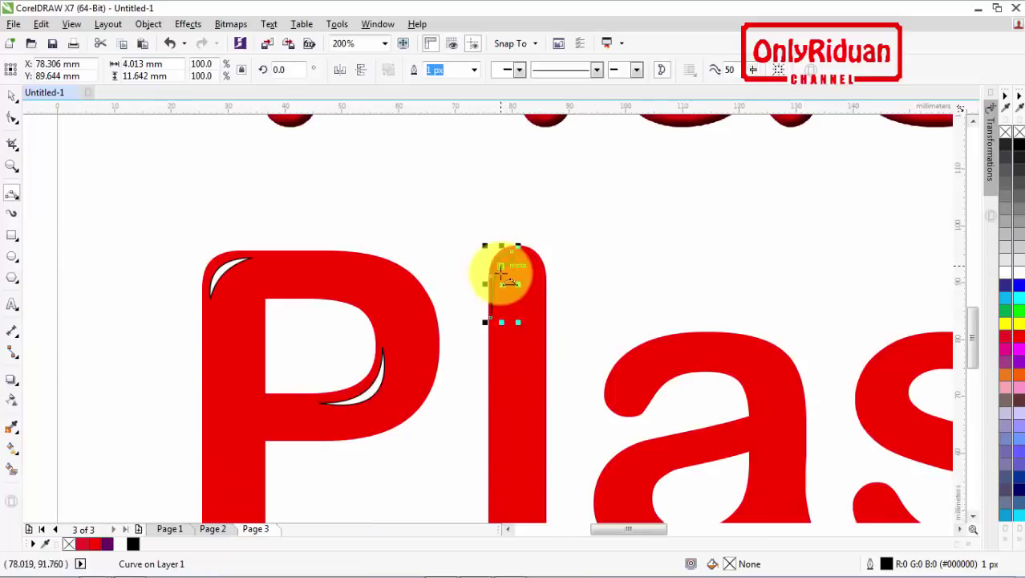
left_click(120, 544)
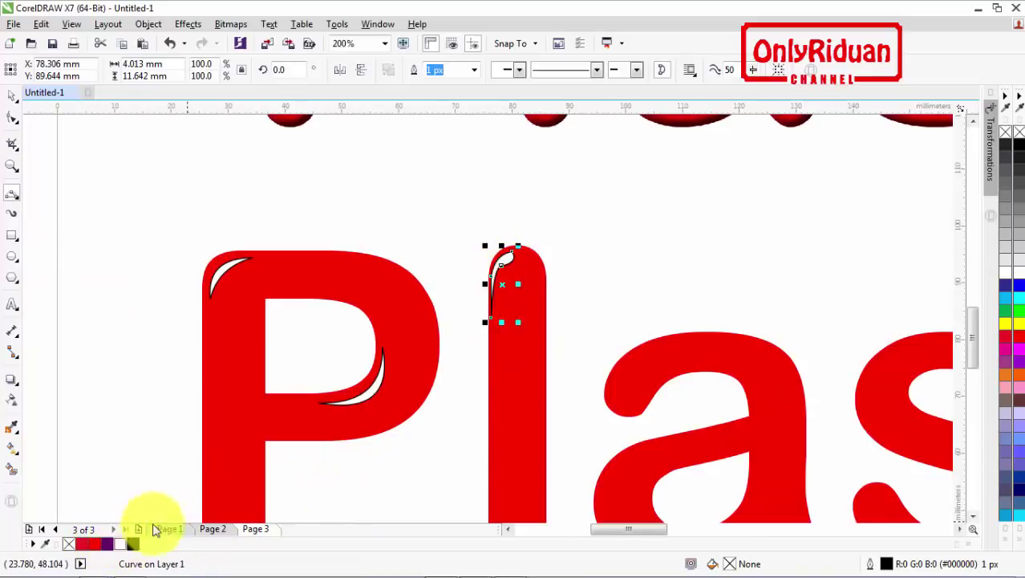
Step: Select the three white highlights on the P and l and remove their outlines
scroll(477, 439, "down", 1)
scroll(514, 440, "up", 1)
scroll(511, 440, "down", 1)
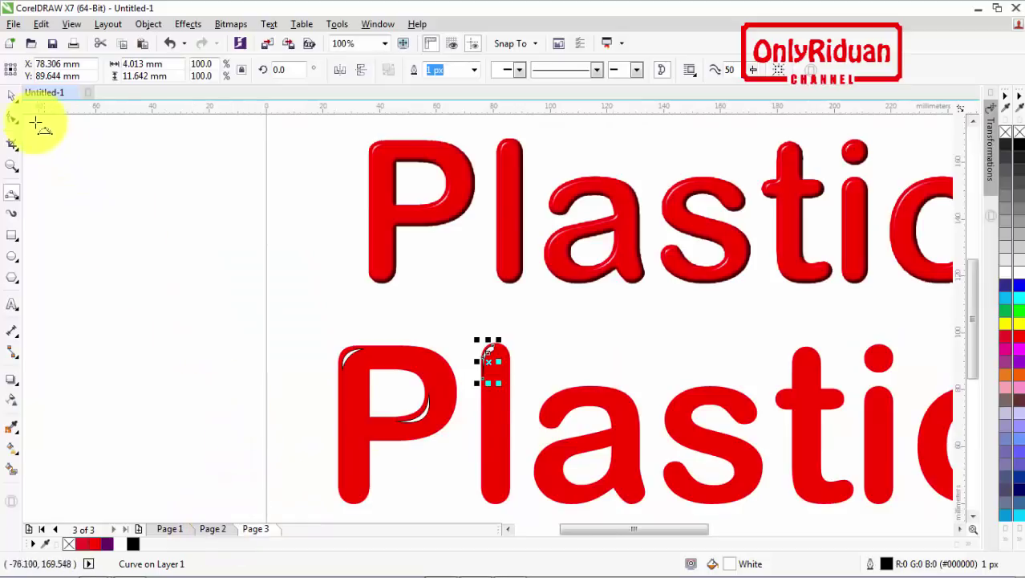
left_click(12, 94)
left_click(226, 265)
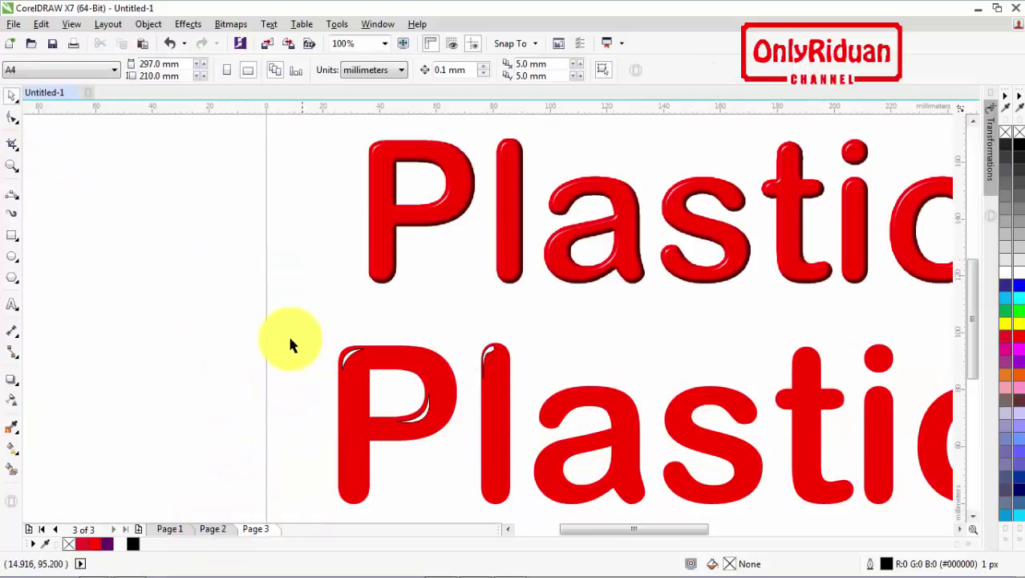
left_click_drag(229, 279, 367, 351)
left_click_drag(514, 458, 512, 457)
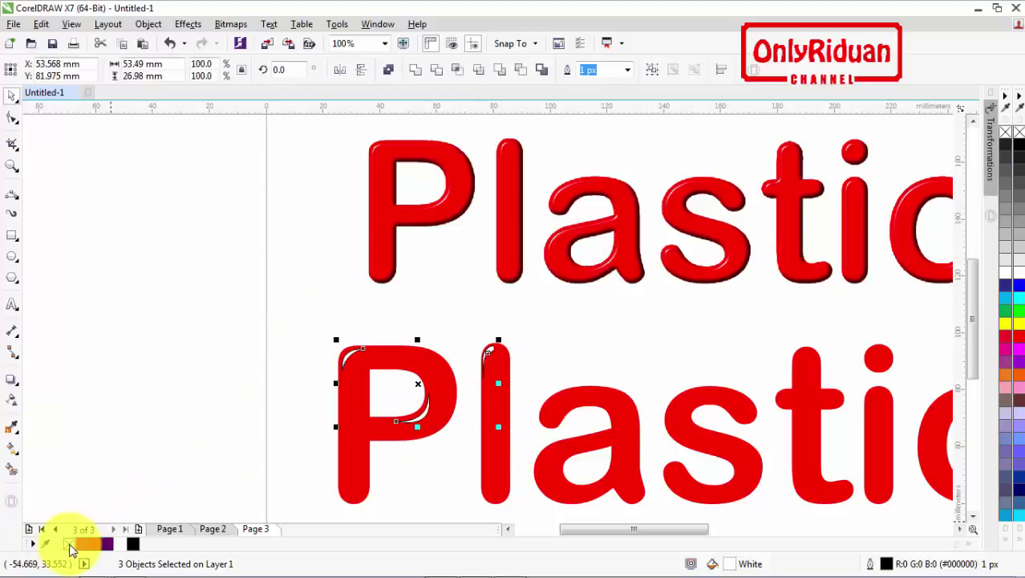
right_click(71, 548)
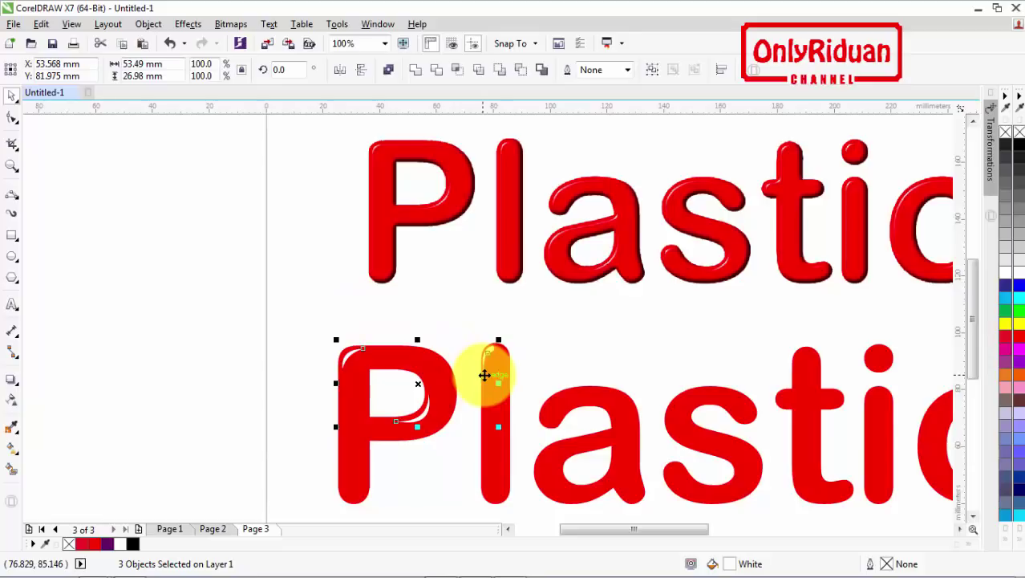
Step: Convert the selected highlights to a 300 dpi RGB Color (24-bit) bitmap with anti-aliasing and a transparent background
left_click(230, 24)
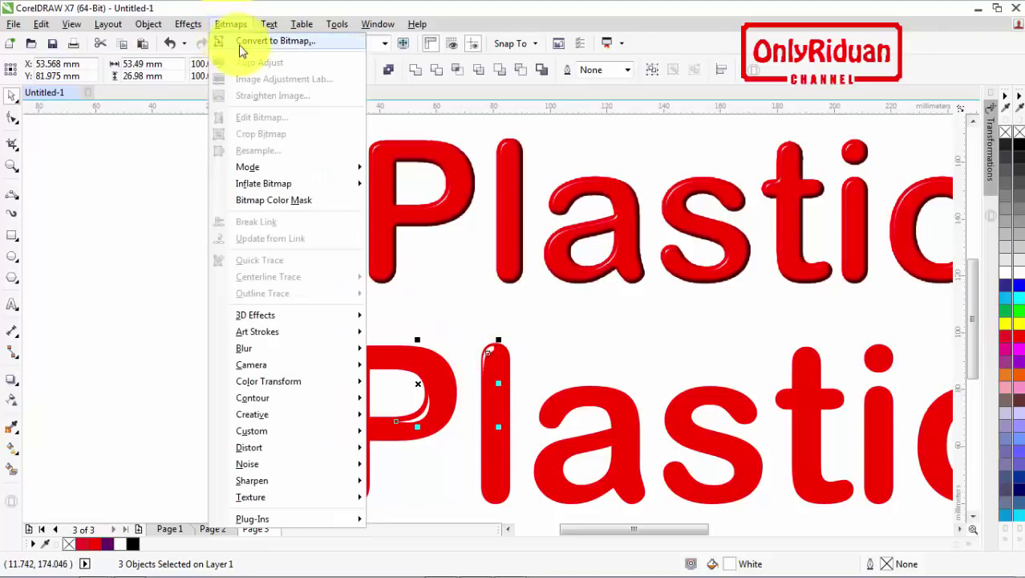
left_click(261, 48)
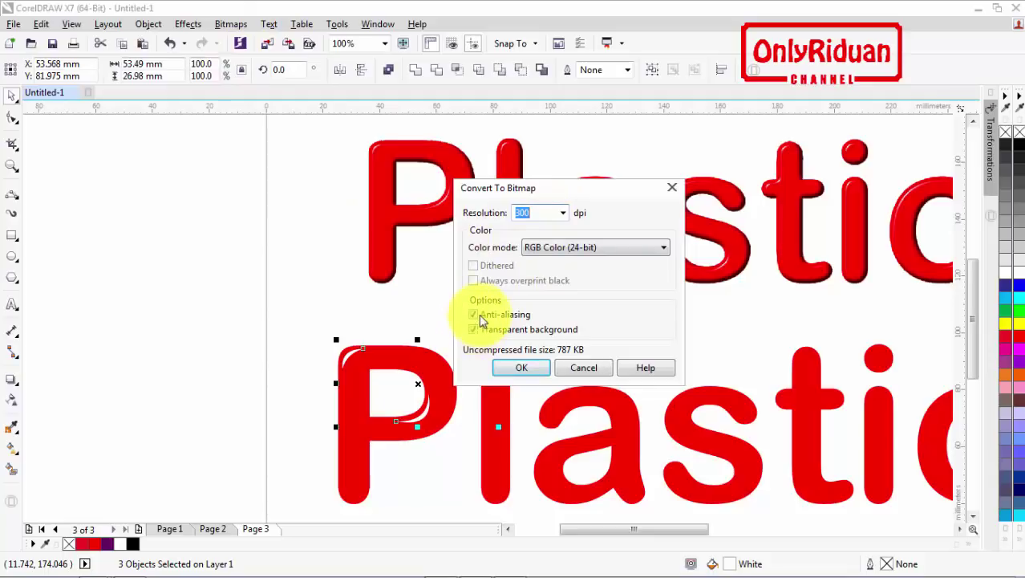
left_click(526, 369)
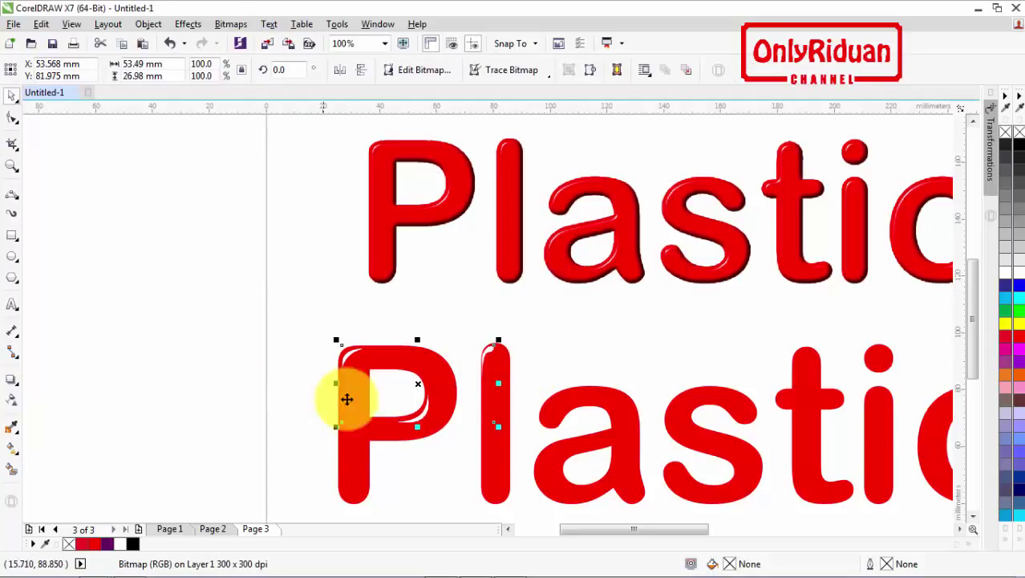
Step: Apply a Gaussian Blur with a 3.9-pixel radius to the highlights bitmap
left_click(230, 25)
mouse_move(256, 350)
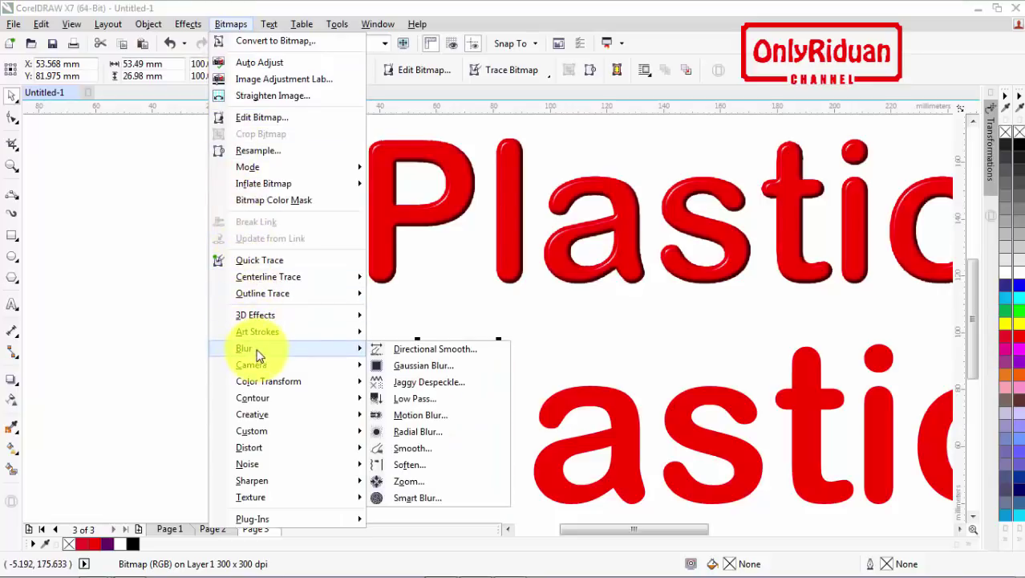
left_click(409, 365)
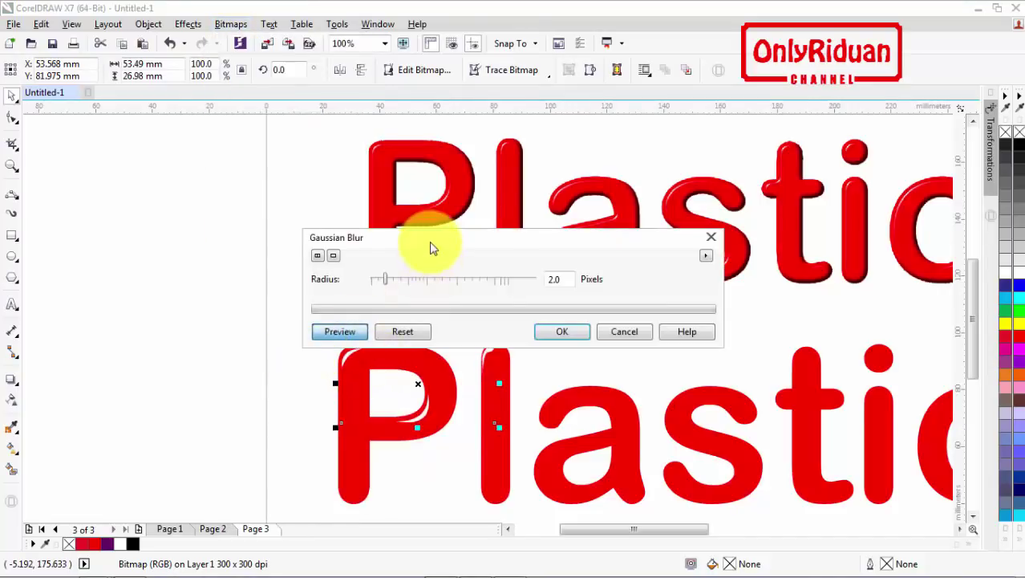
left_click_drag(431, 248, 326, 186)
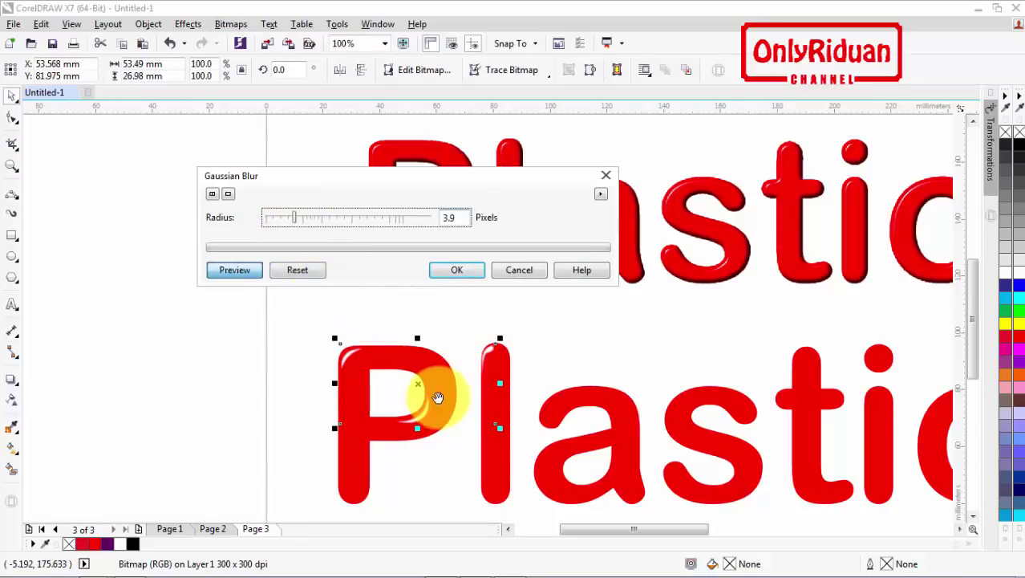
left_click(457, 272)
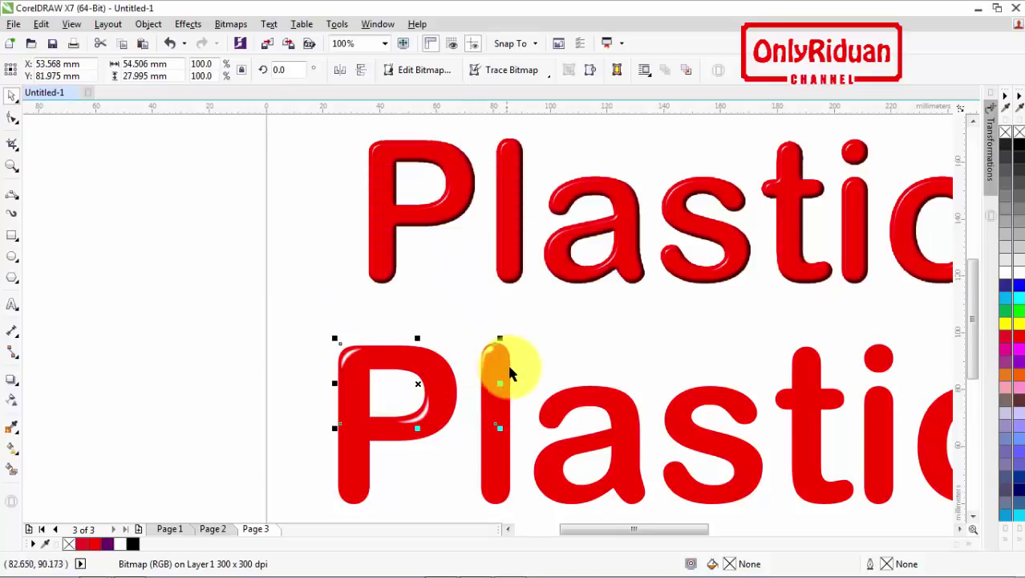
scroll(464, 390, "down", 2)
scroll(467, 394, "up", 2)
left_click(362, 362)
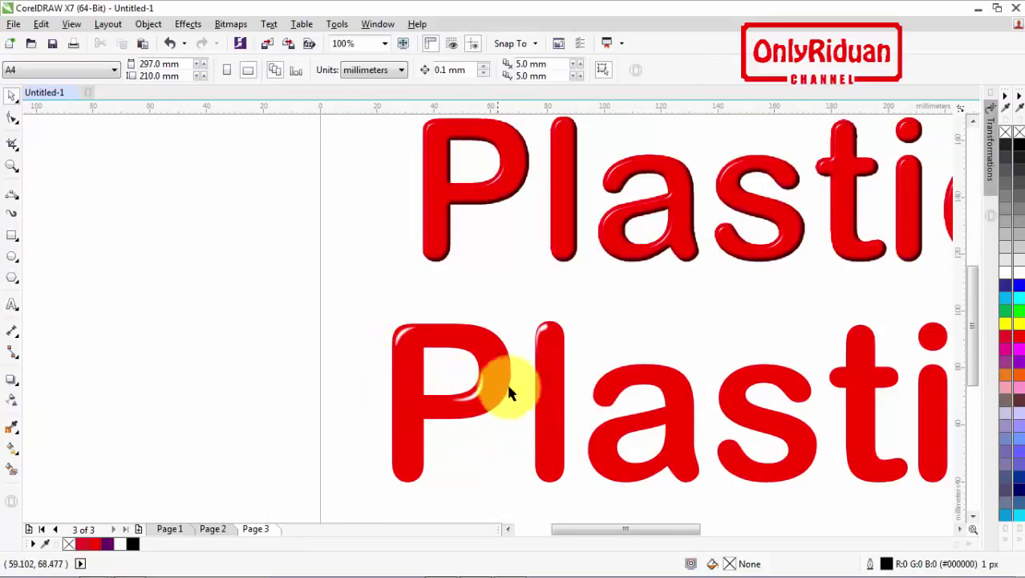
Step: Duplicate the lower red "Plastic" text, fill the copy with black, and send it behind the red text
left_click(959, 529)
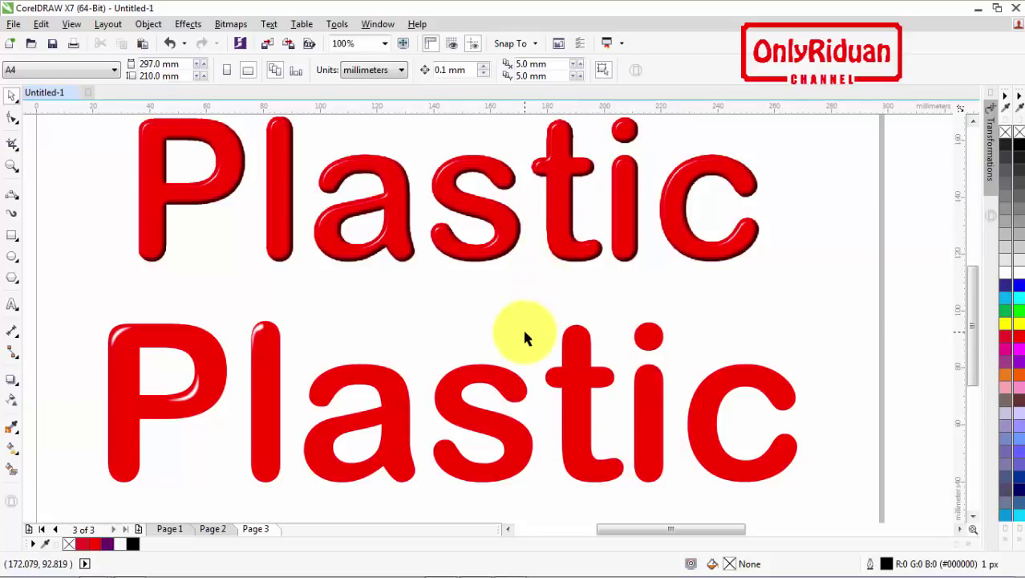
left_click(327, 386)
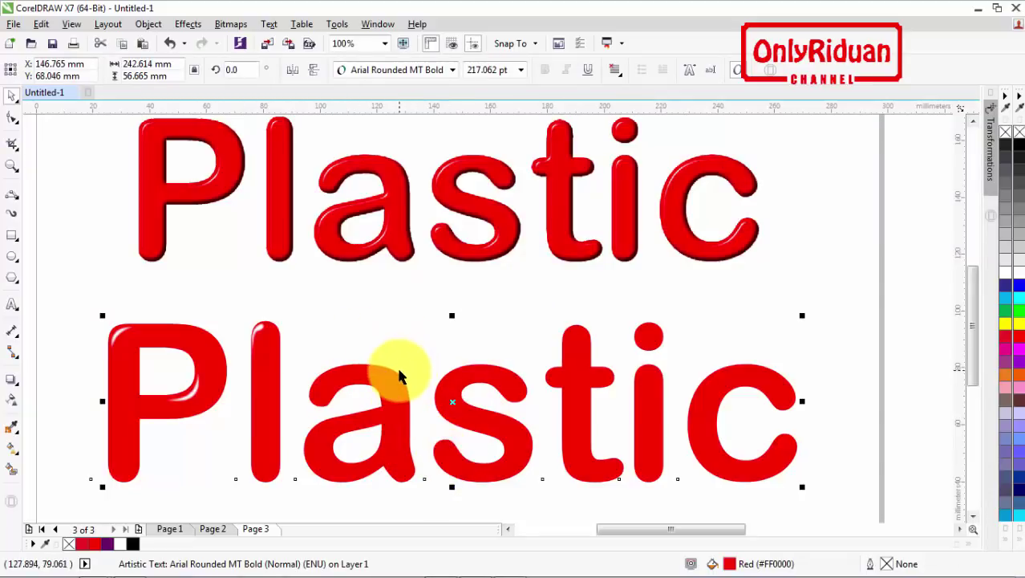
key("ctrl+d")
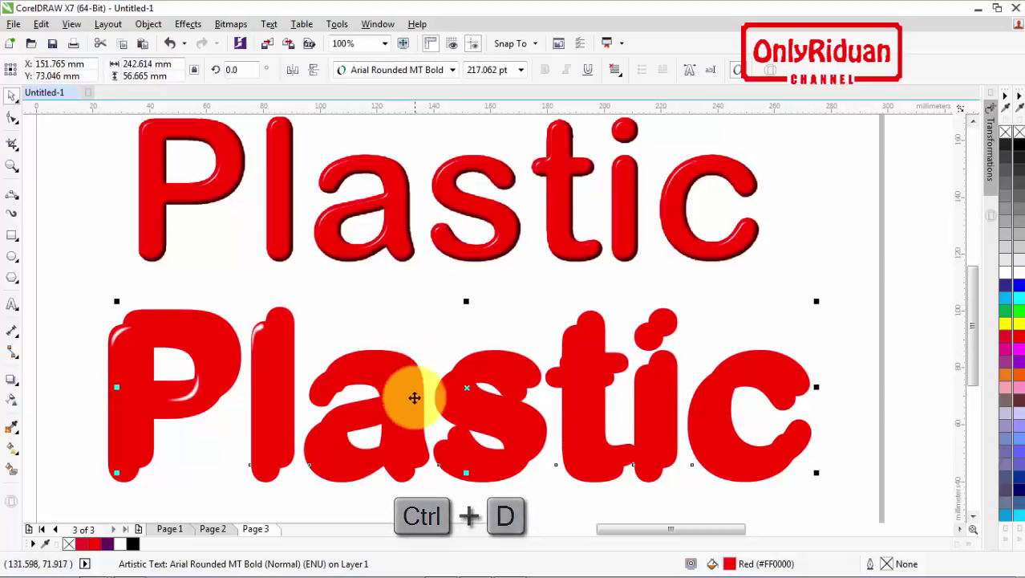
left_click(135, 546)
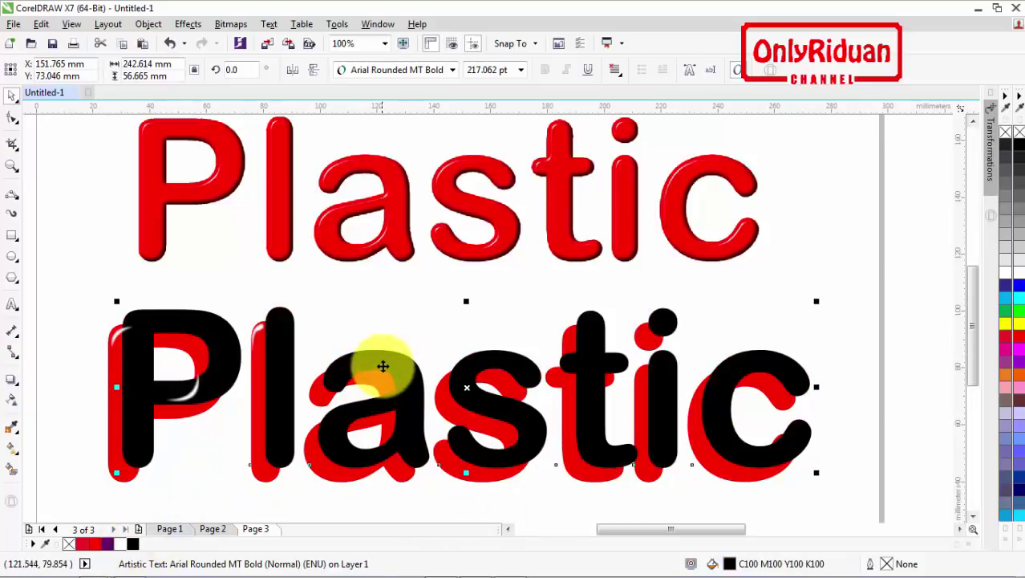
key("ctrl+Page_Down")
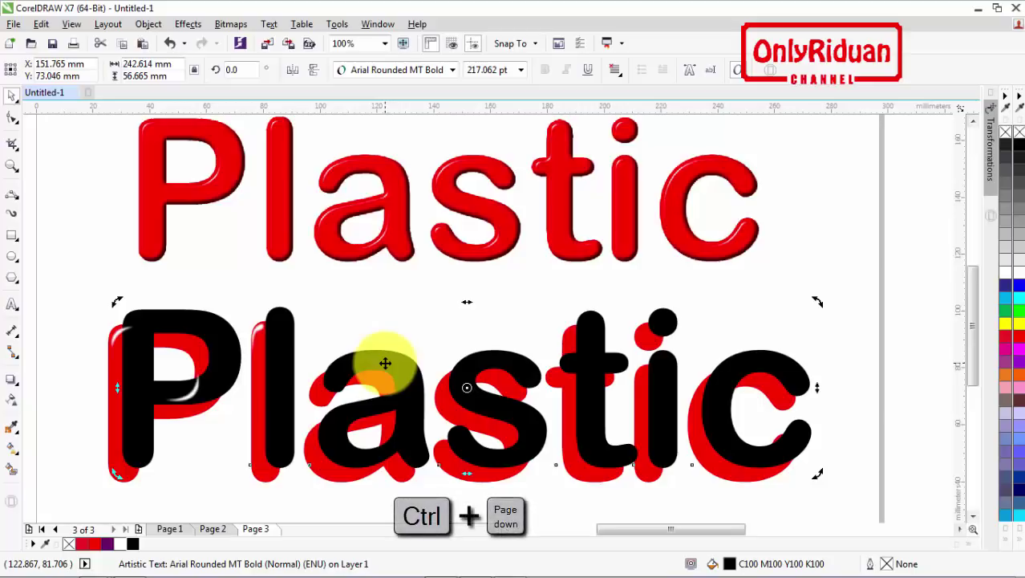
key("ctrl+Page_Down")
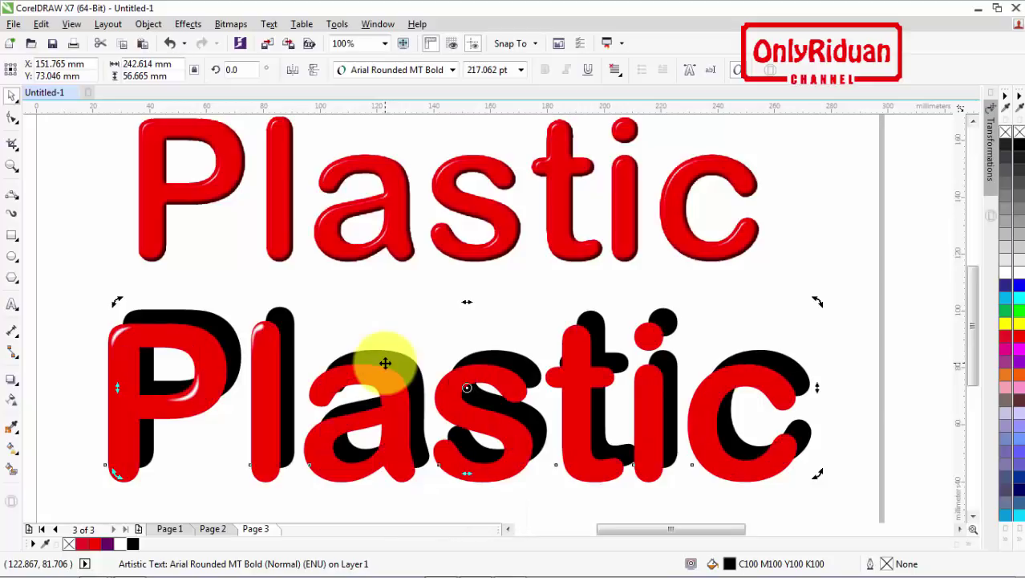
Step: Position the black copy as a shadow about 0.9 mm right of and 1.1 mm below the red text
left_click_drag(415, 363, 407, 383)
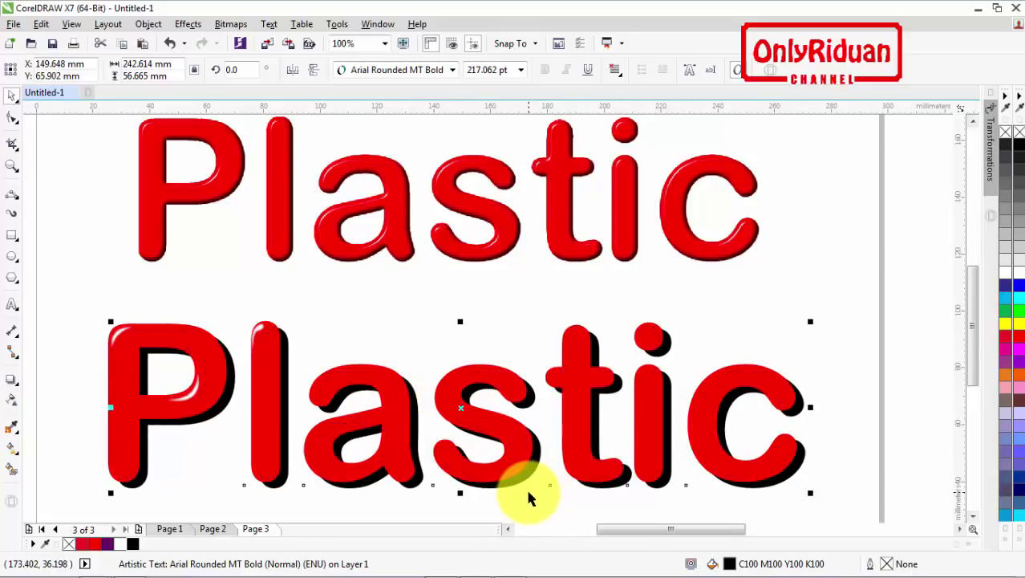
key("Left")
key("Left")
key("Left")
key("Left")
key("Left")
key("Left")
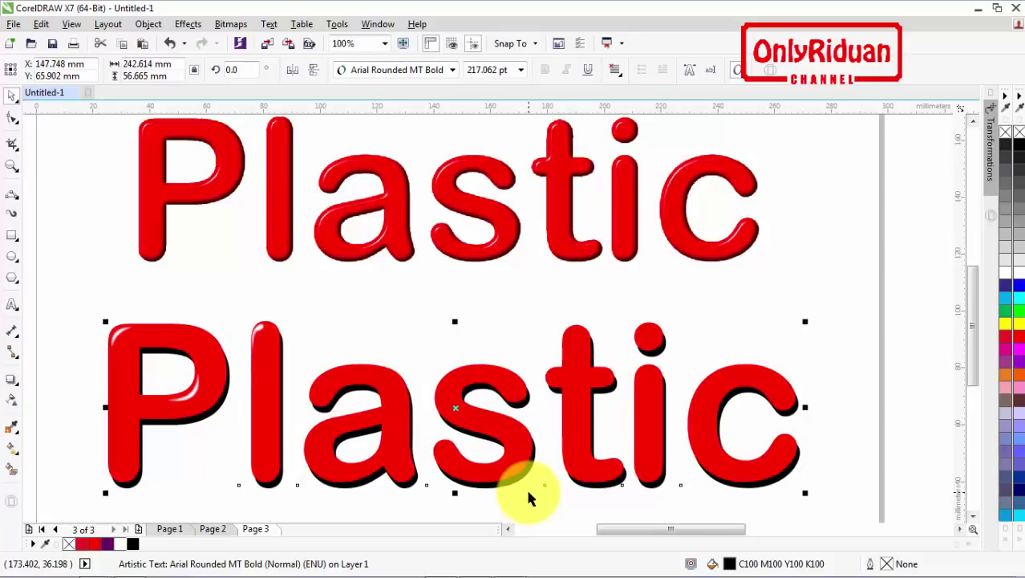
key("Up")
key("Up")
key("Up")
key("Up")
key("Up")
key("Up")
key("Up")
key("Up")
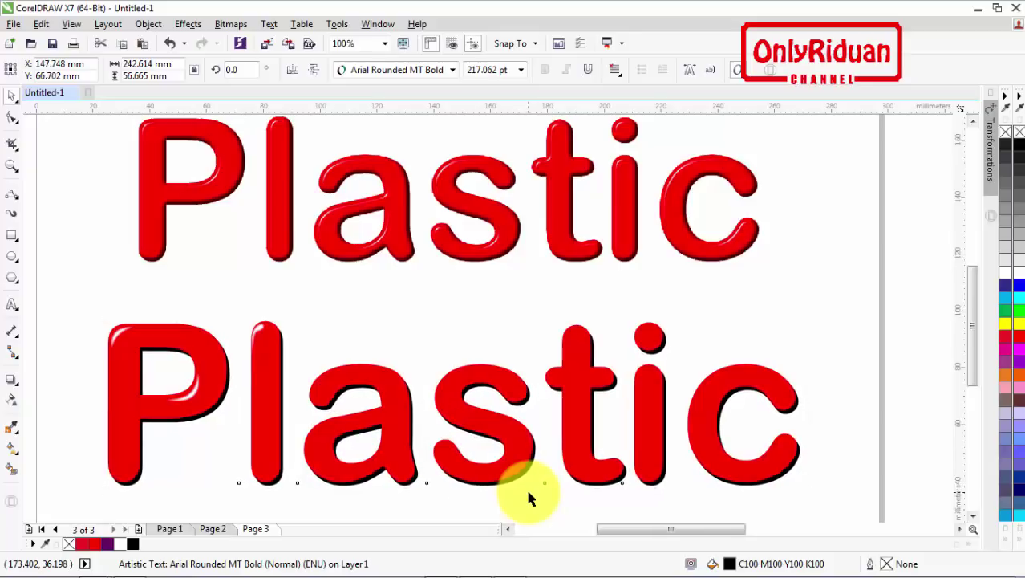
key("Up")
key("Up")
key("Left")
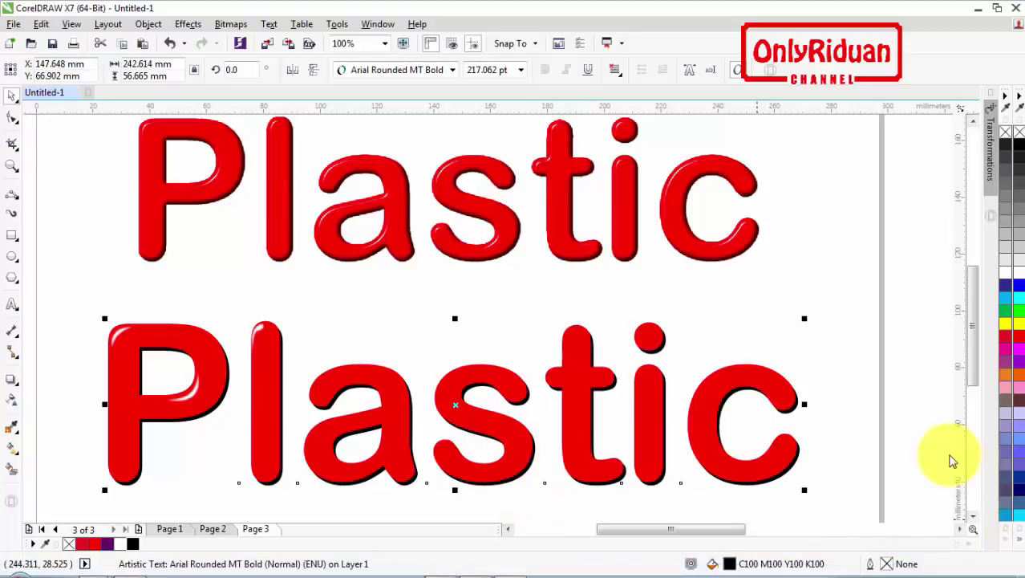
Step: Change the shadow text's fill to the dark grey #1A1A1A
left_click(1012, 518)
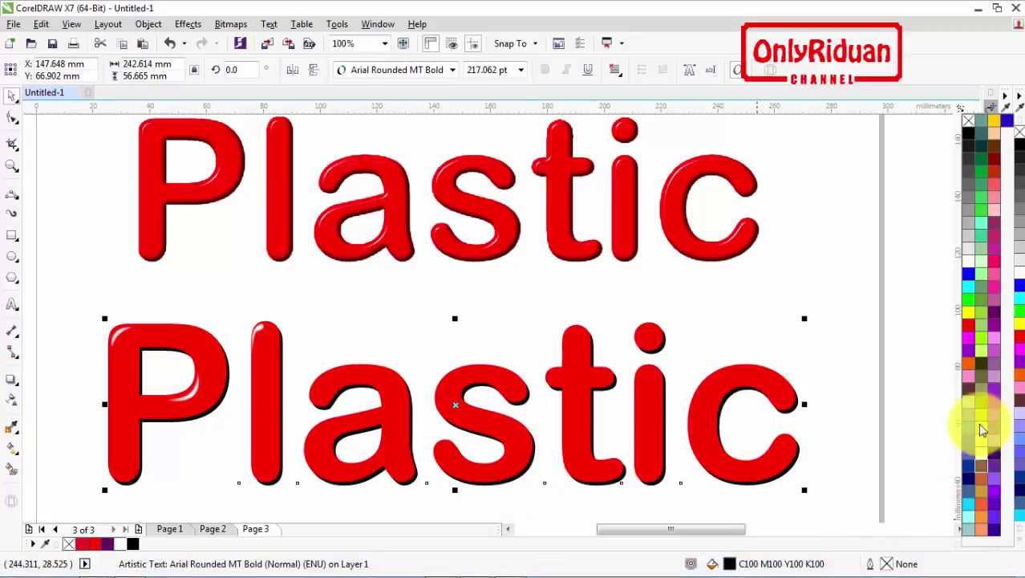
right_click(965, 177)
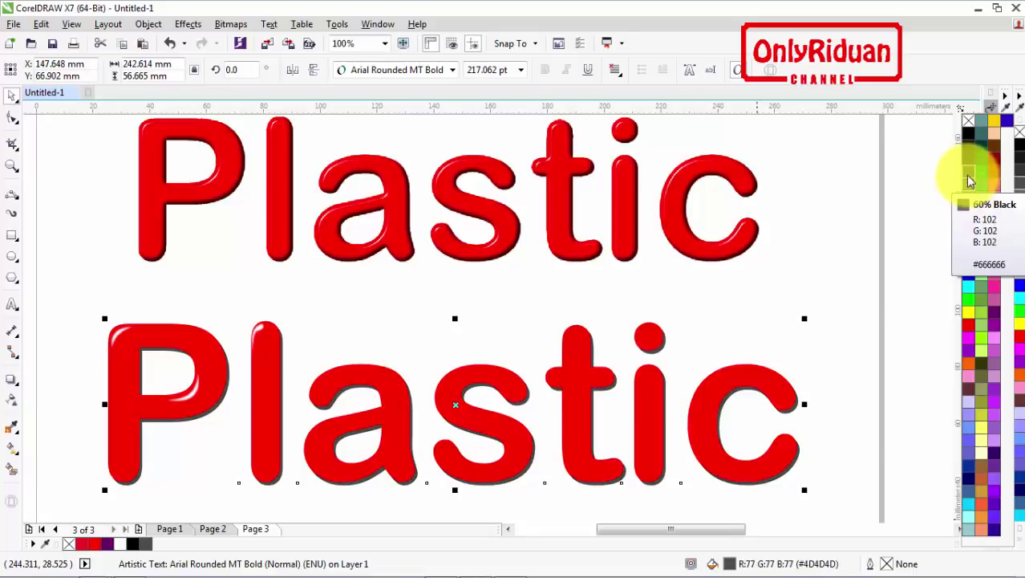
right_click(968, 155)
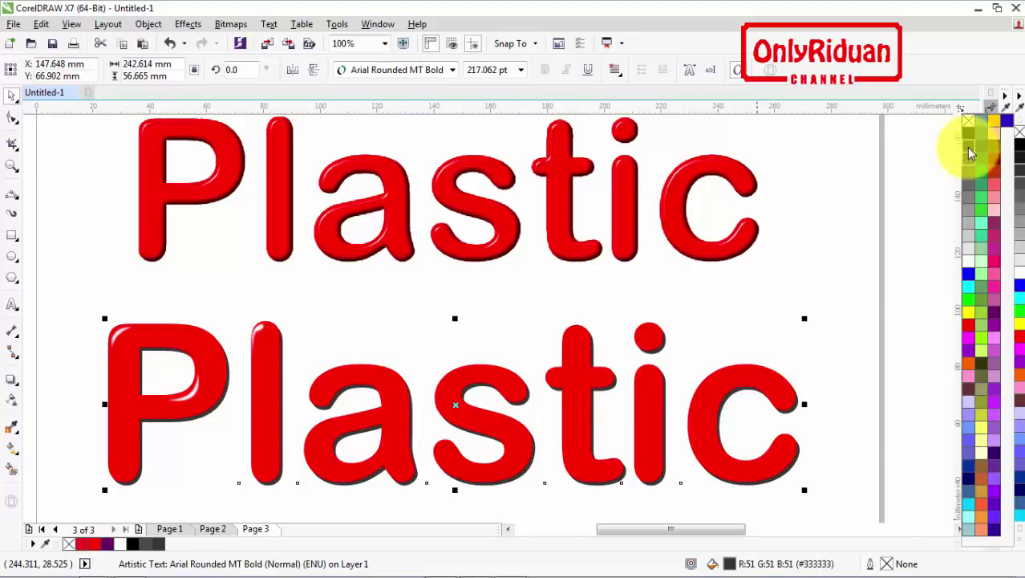
right_click(968, 143)
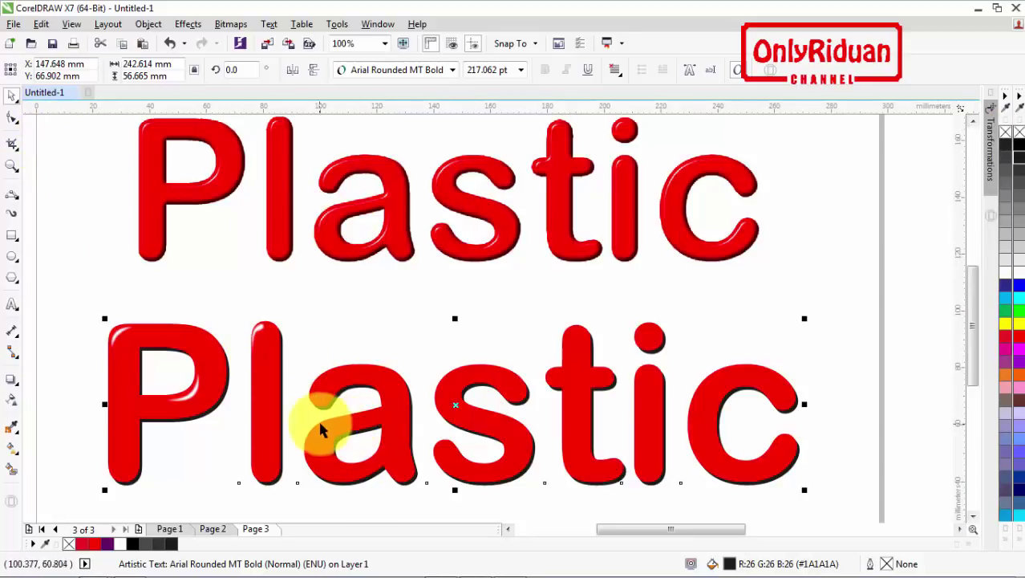
Step: Draw a closed 3-Point Curve highlight about 5.4 × 10.3 mm on the upper-left stroke end of the "a", filled white without outline
scroll(335, 401, "up", 3)
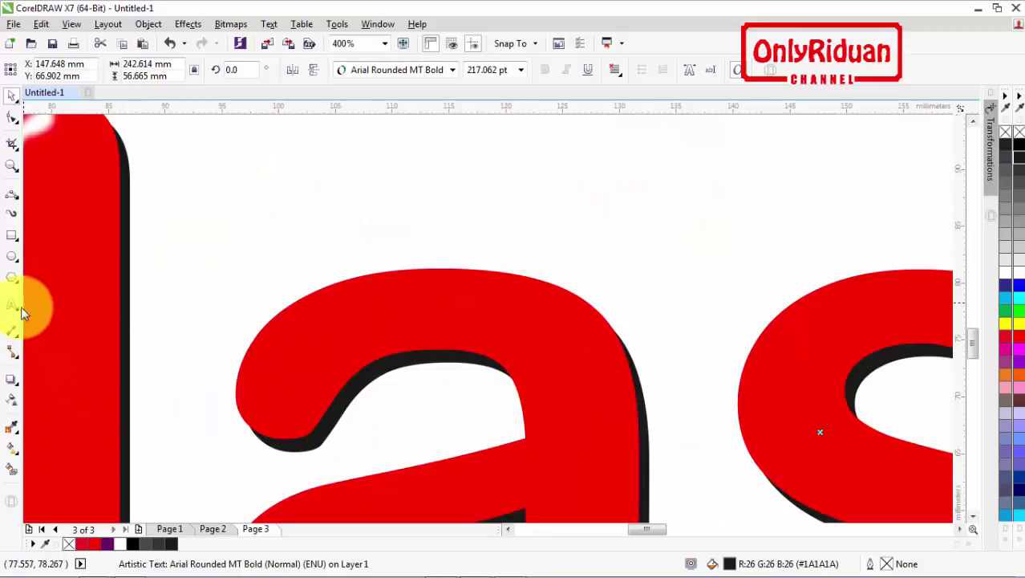
left_click(12, 195)
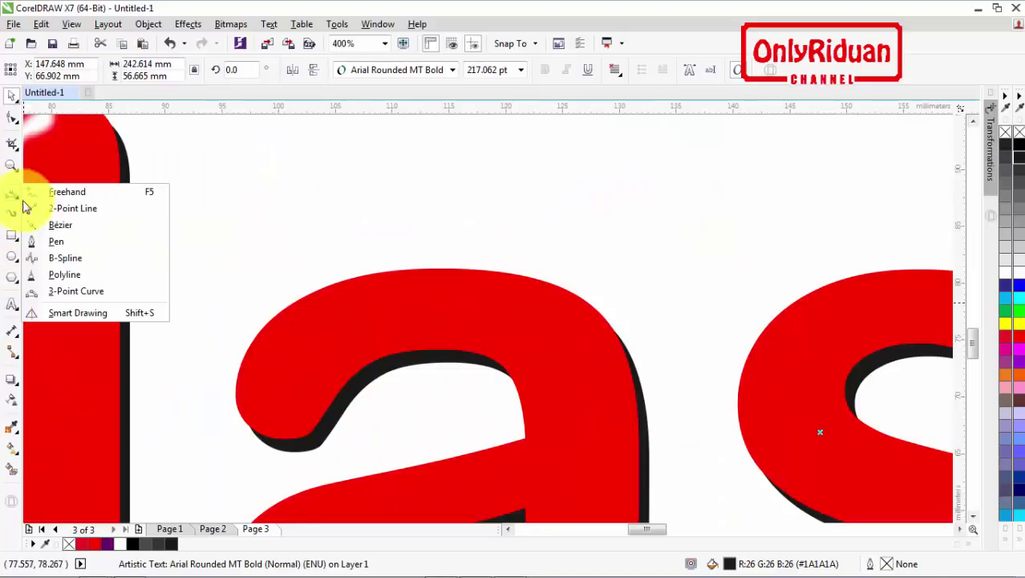
left_click(69, 291)
left_click_drag(248, 405, 305, 304)
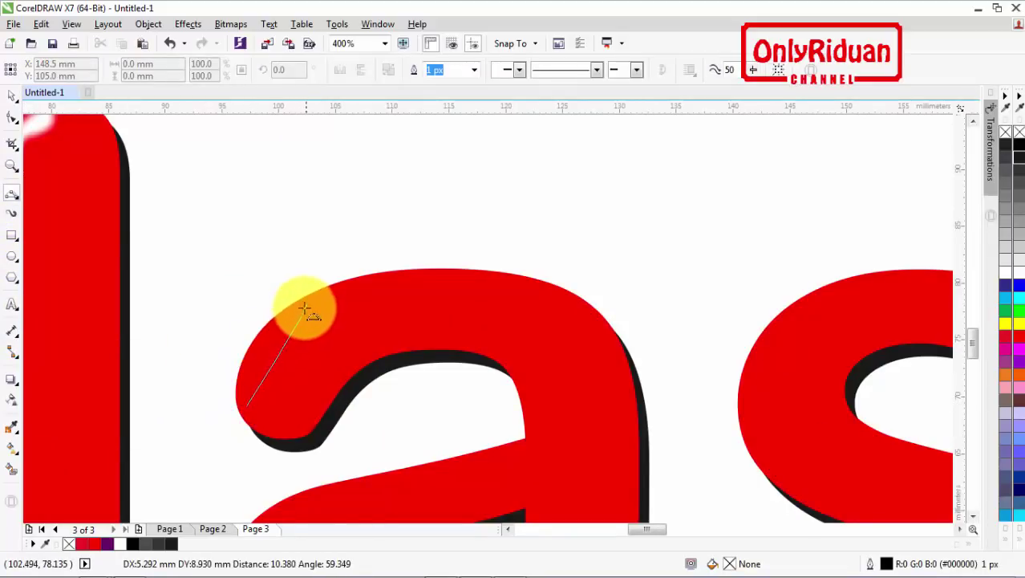
left_click(255, 354)
left_click_drag(248, 405, 277, 392)
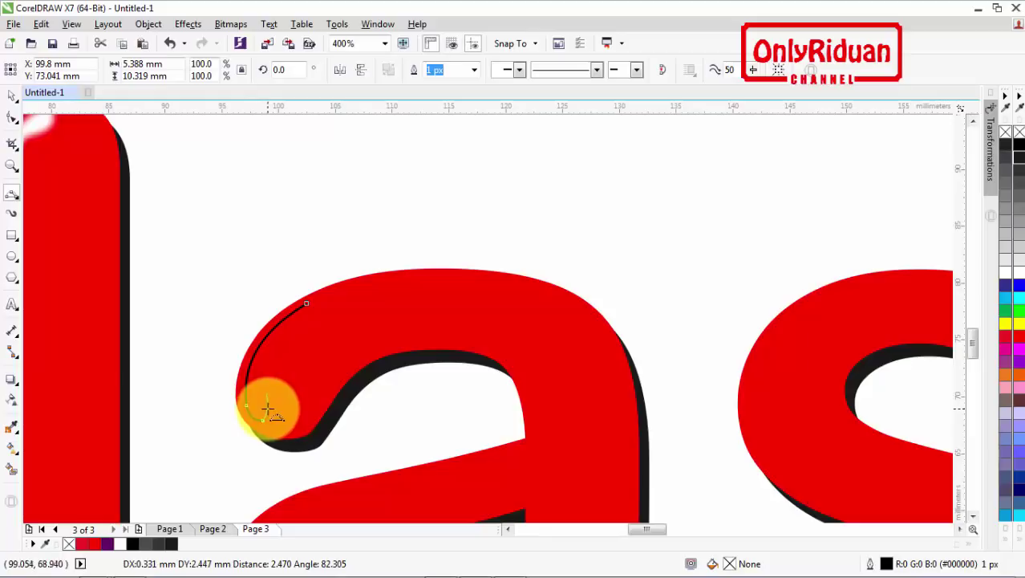
left_click(270, 411)
left_click_drag(267, 393, 306, 303)
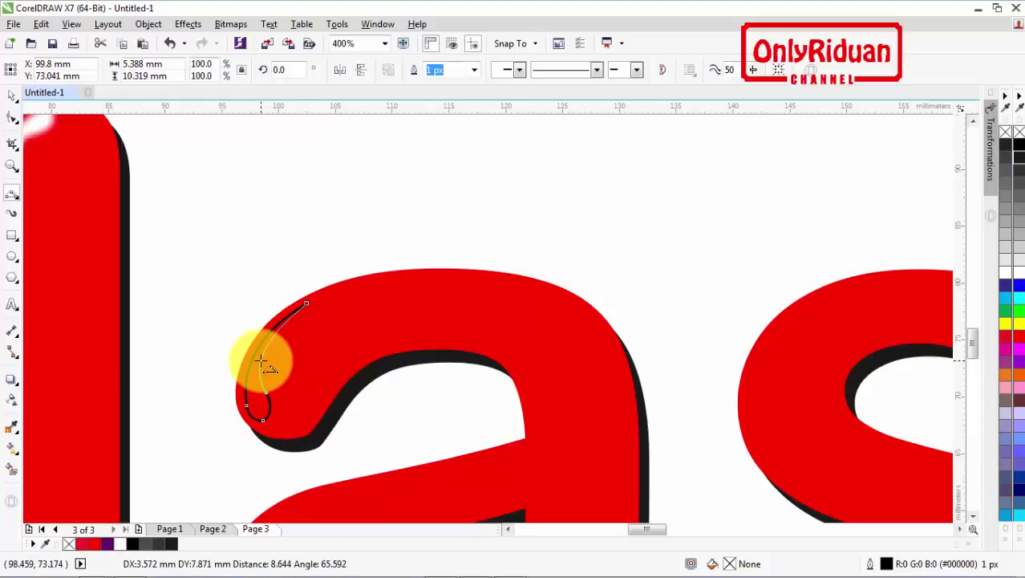
left_click_drag(262, 363, 263, 360)
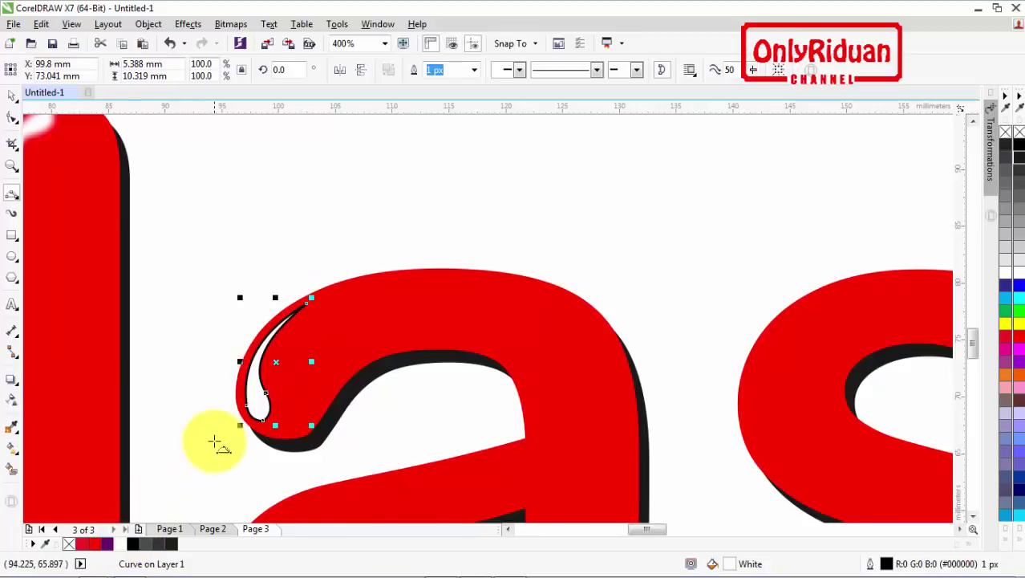
scroll(214, 441, "down", 1)
right_click(70, 545)
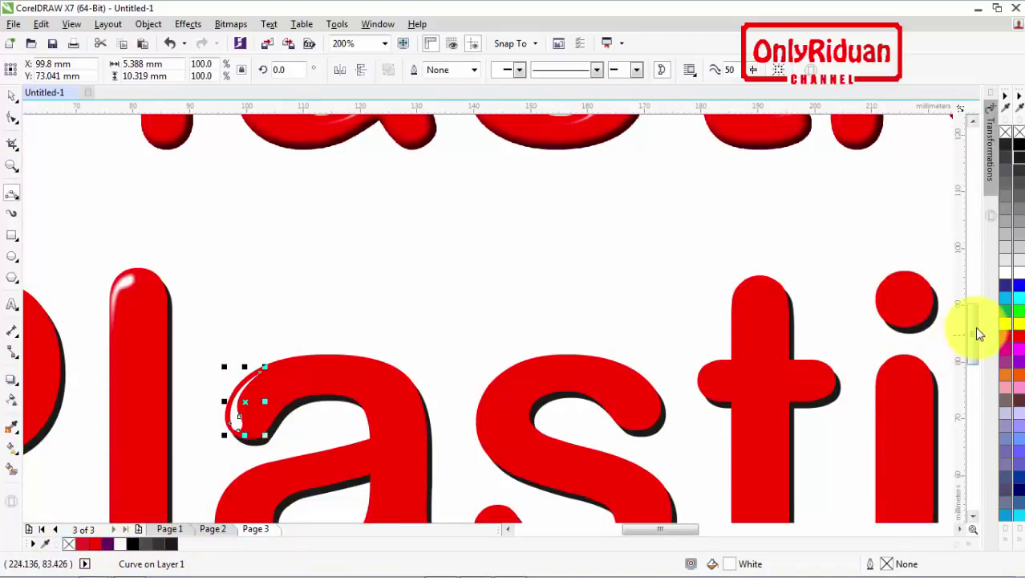
Step: Draw a white crescent highlight about 3.9 × 4.7 mm where the bowl of the "a" meets its stem
left_click_drag(977, 329, 975, 343)
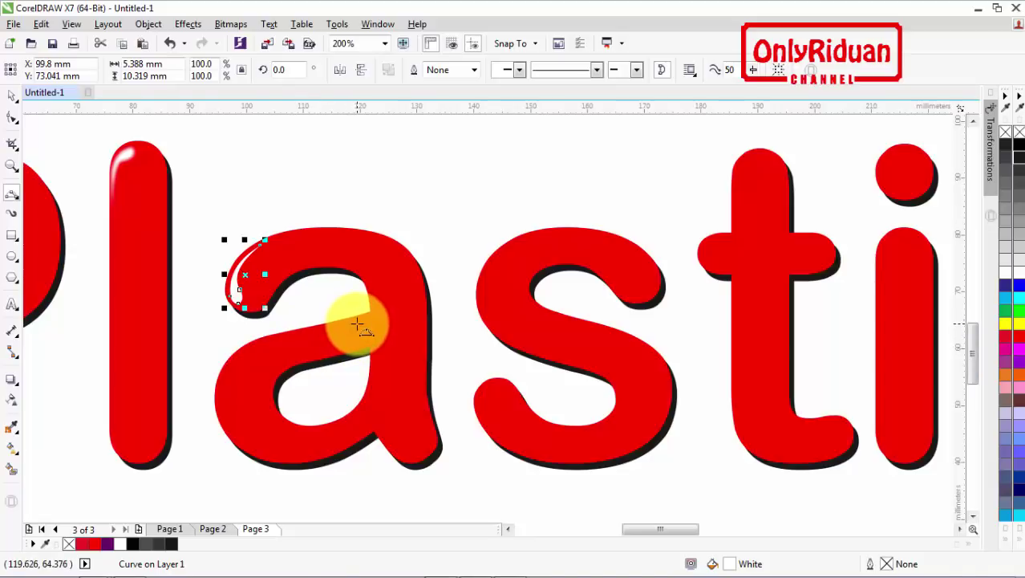
left_click_drag(358, 323, 380, 322)
scroll(372, 317, "up", 2)
scroll(380, 322, "down", 2)
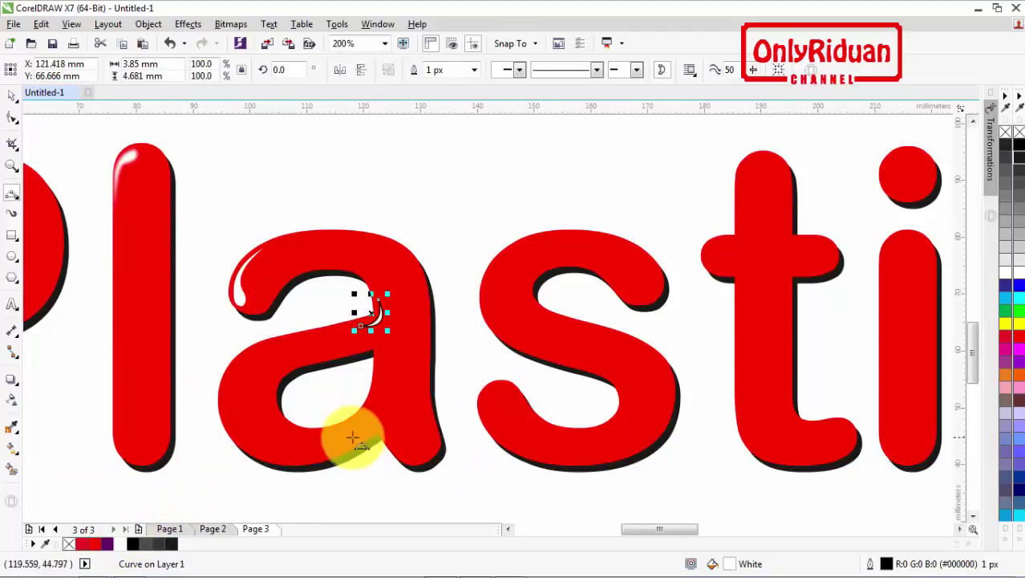
Step: Draw a curved highlight about 8.2 × 7.7 mm along the lower-right inner edge of the "a" bowl and fill it white
scroll(337, 431, "up", 2)
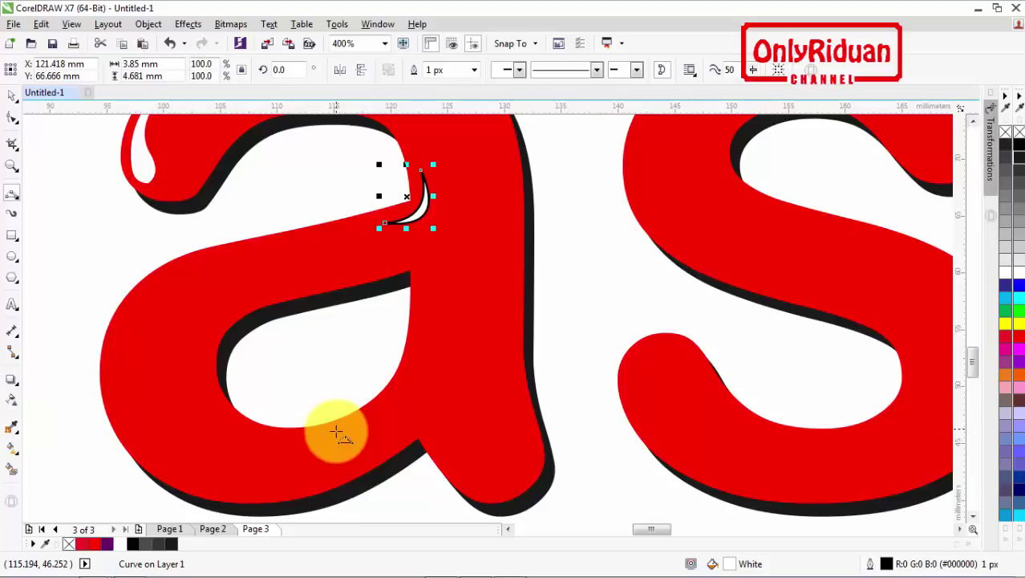
left_click(320, 434)
left_click_drag(406, 361, 412, 351)
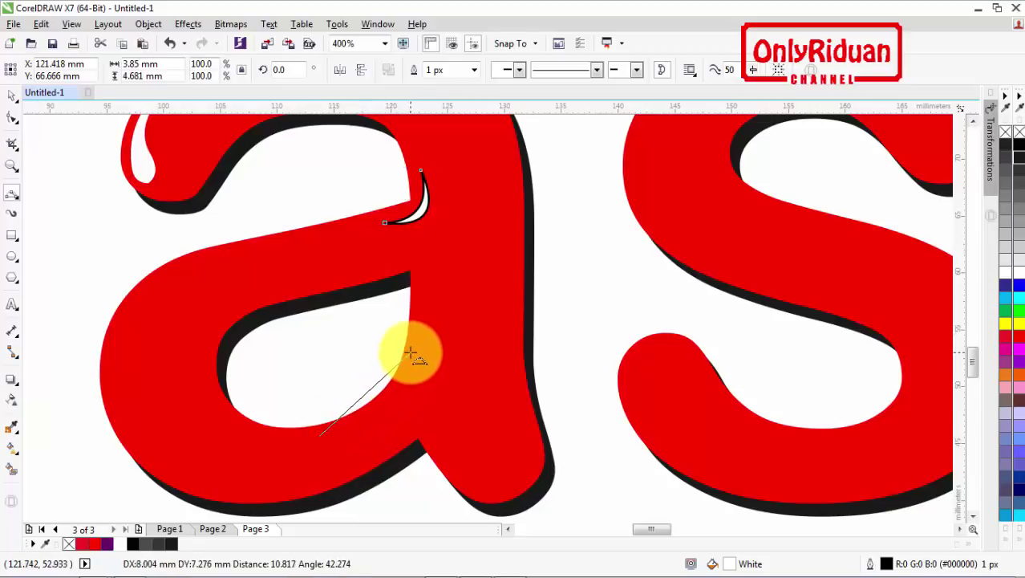
left_click(385, 407)
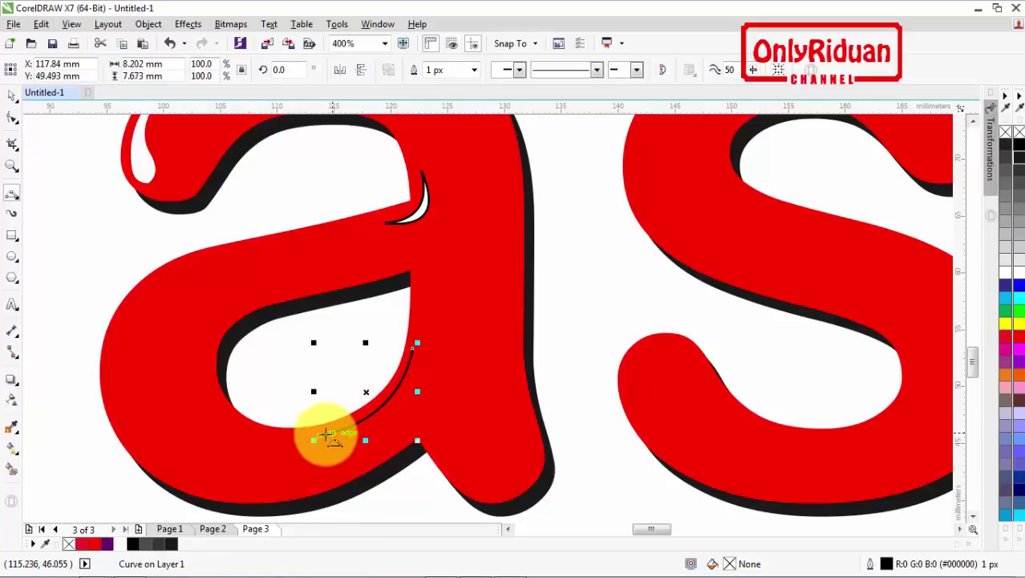
left_click_drag(321, 434, 412, 351)
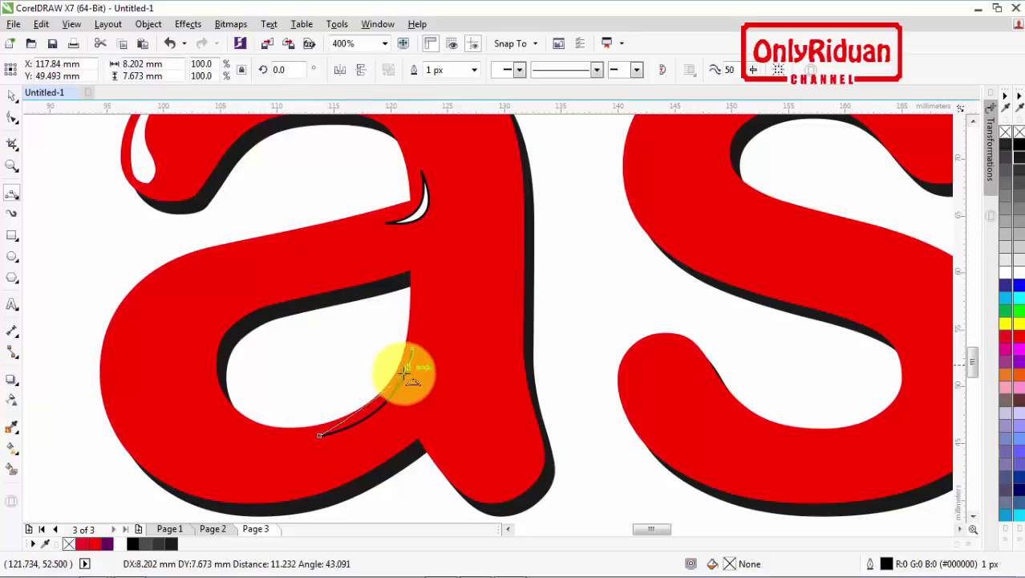
left_click(389, 413)
scroll(393, 409, "down", 1)
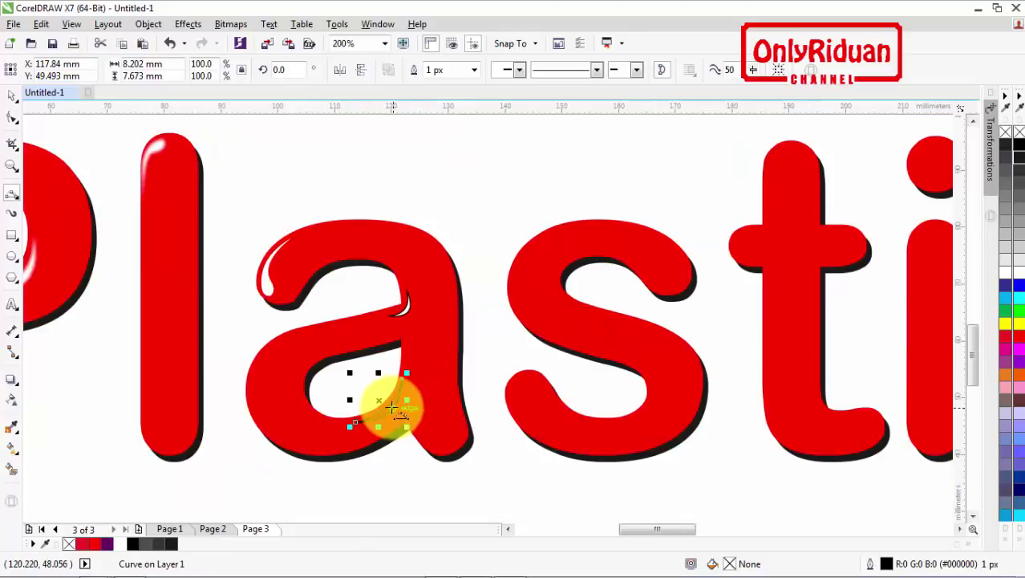
left_click(129, 545)
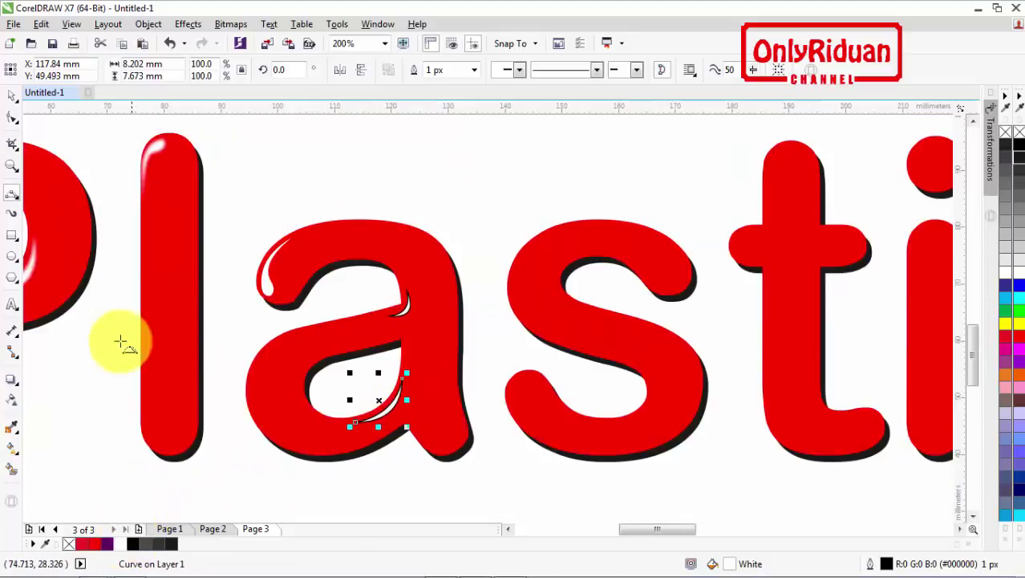
Step: Remove the outlines from the two highlights on the right side of the "a"
left_click(12, 97)
scroll(388, 455, "down", 1)
left_click_drag(442, 481, 348, 344)
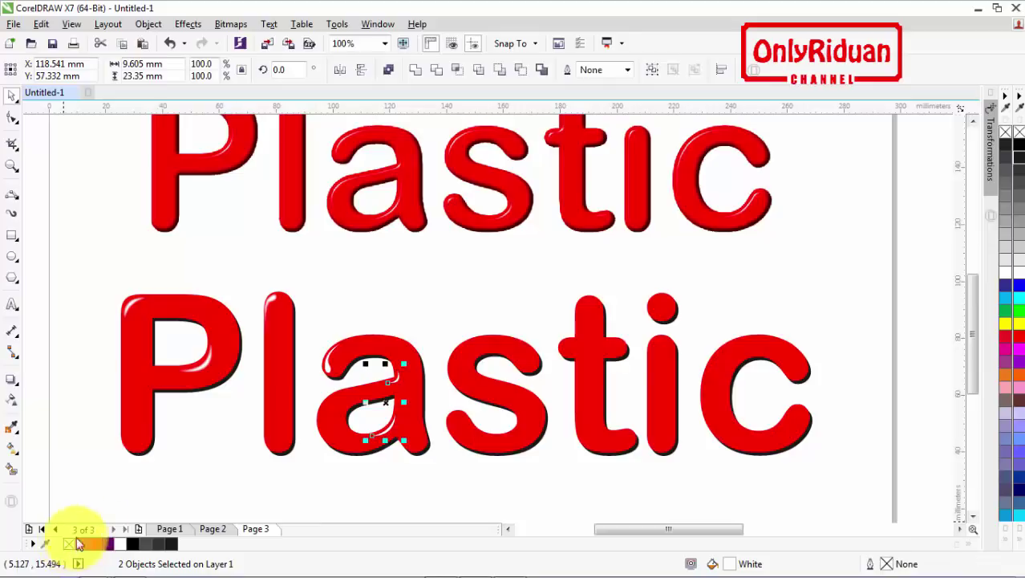
left_click(392, 488)
Step: Convert the three highlights on the "a" together to a 300 dpi RGB bitmap with a transparent background
left_click_drag(371, 425, 313, 328)
left_click_drag(408, 466, 316, 313)
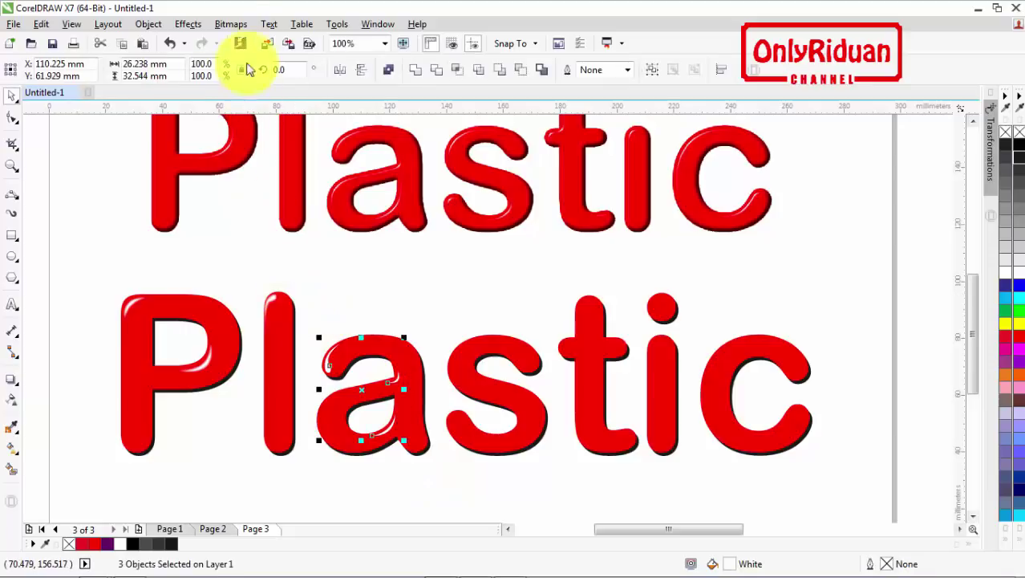
left_click(231, 24)
left_click(273, 41)
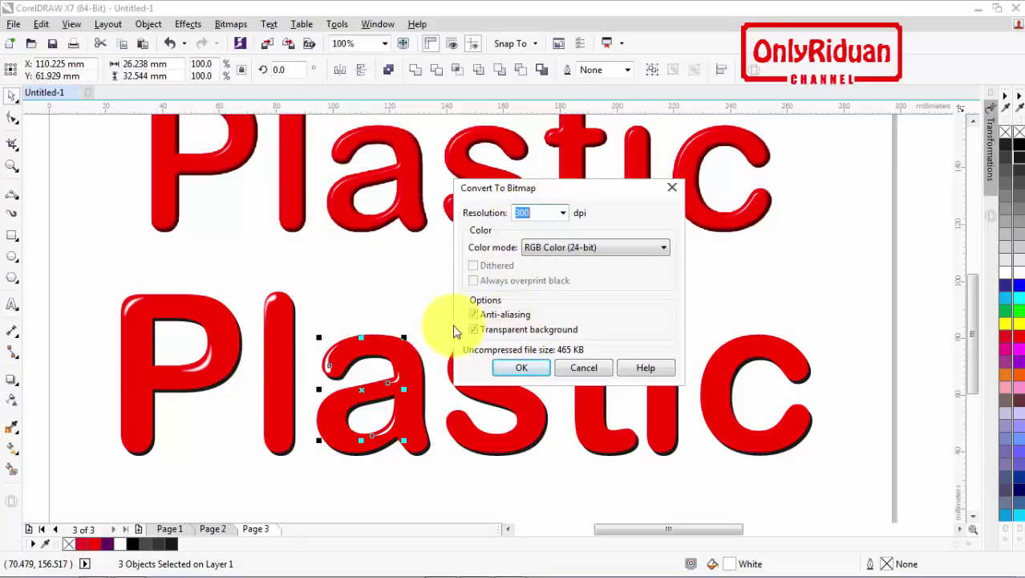
left_click(522, 368)
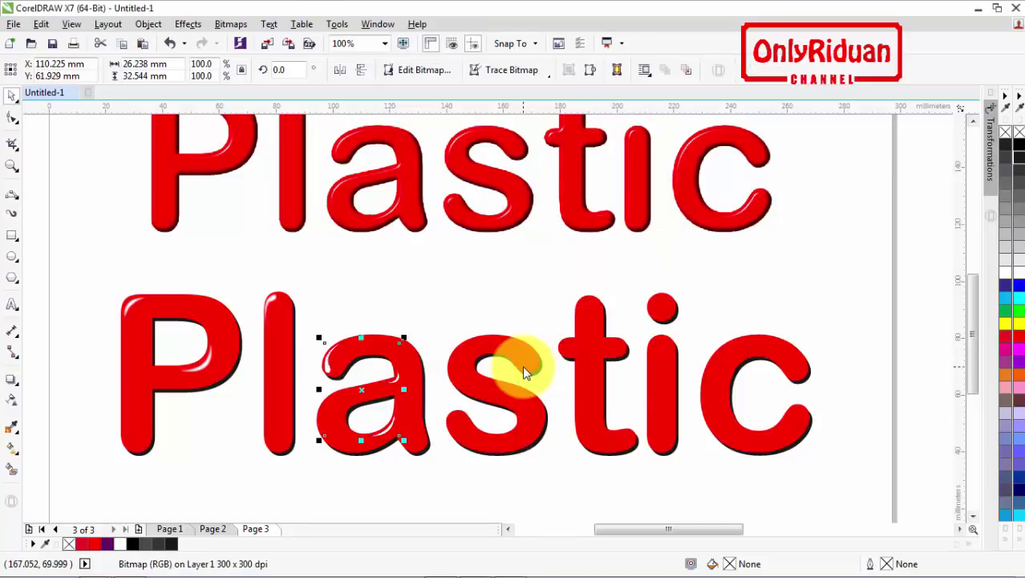
Step: Apply a Gaussian Blur with a 4.0-pixel radius to the "a" highlights bitmap
left_click(230, 24)
mouse_move(272, 347)
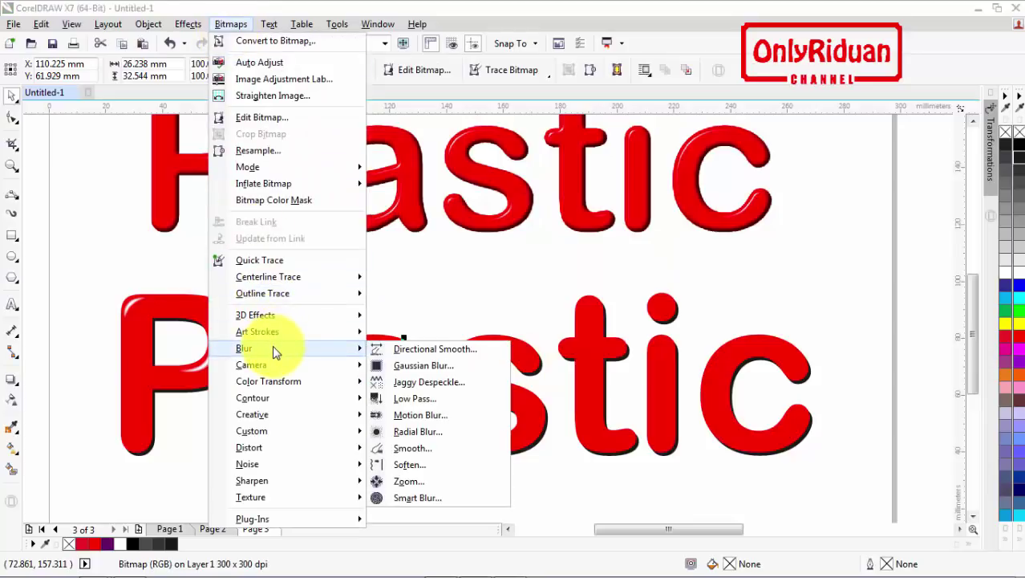
left_click(393, 365)
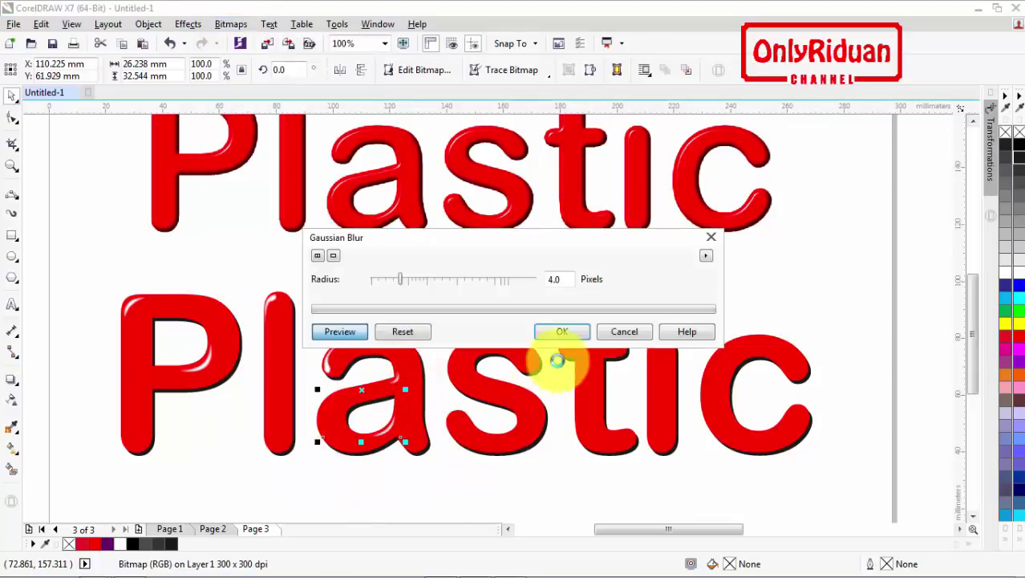
left_click(560, 335)
left_click(383, 479)
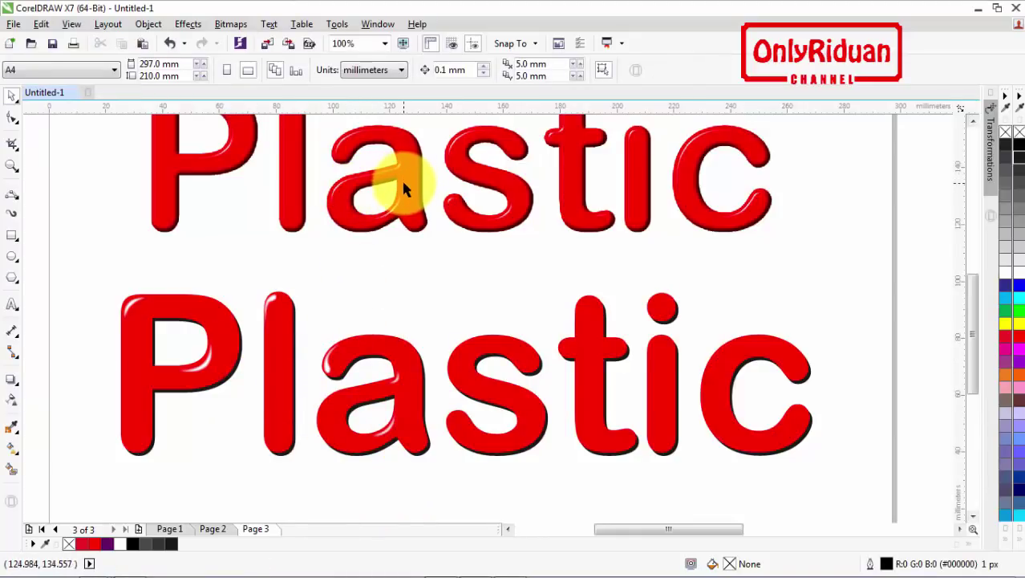
Step: Check the finished design on Page 1, and move the upper "Plastic" bitmap on Page 3 off the page's right side
scroll(403, 180, "down", 1)
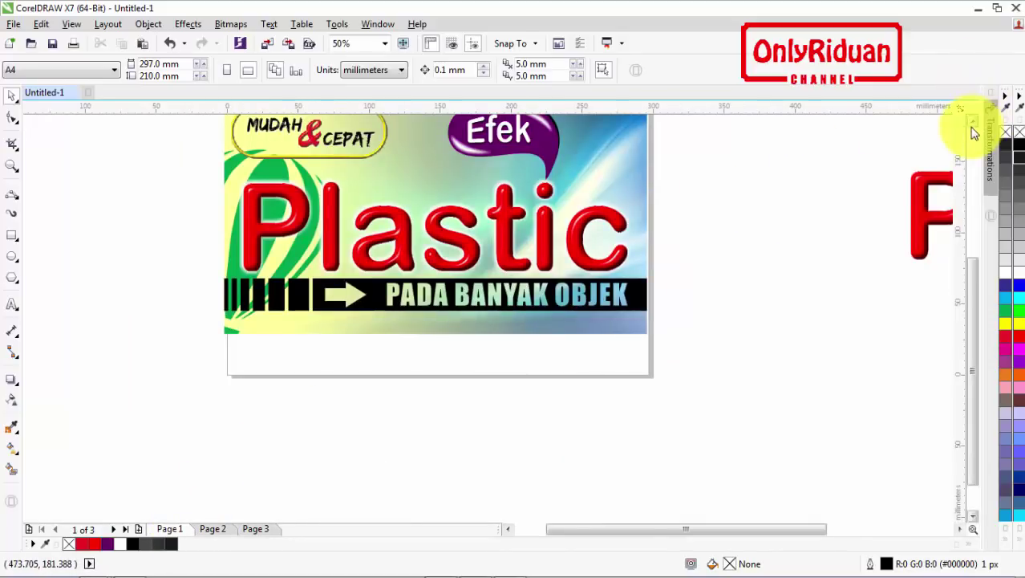
left_click(971, 123)
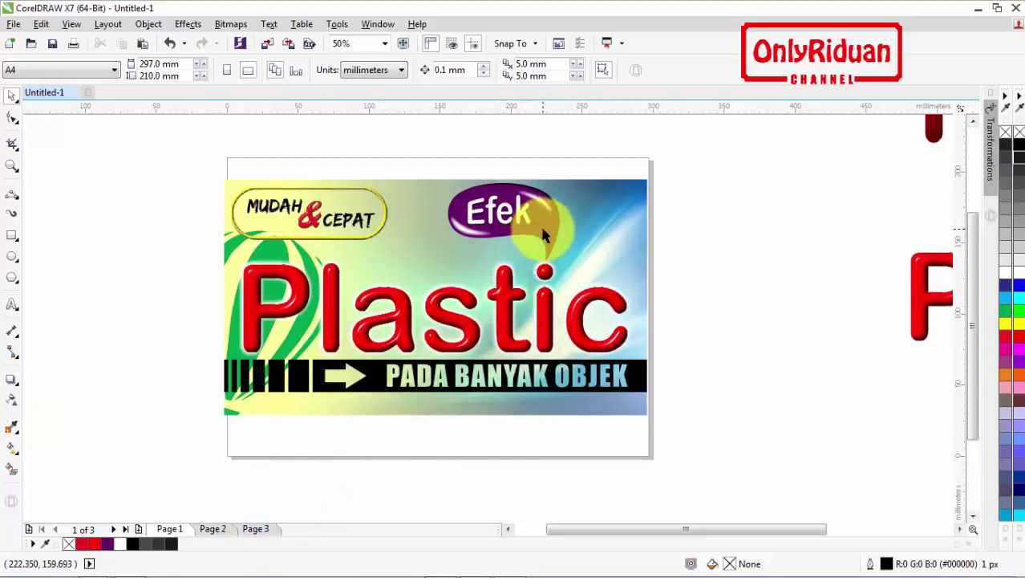
left_click(265, 527)
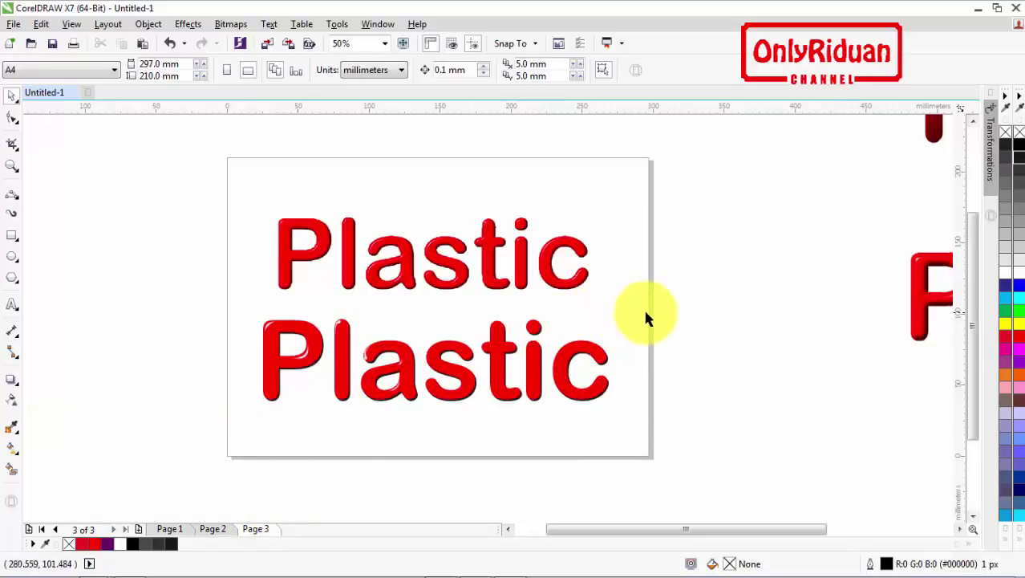
left_click_drag(646, 317, 222, 189)
left_click_drag(442, 252, 815, 223)
Step: Draw a closed speech bubble about 110 × 79 mm above the "Plastic" text with 3-Point Curve, its tail pointing down at the right
left_click(16, 195)
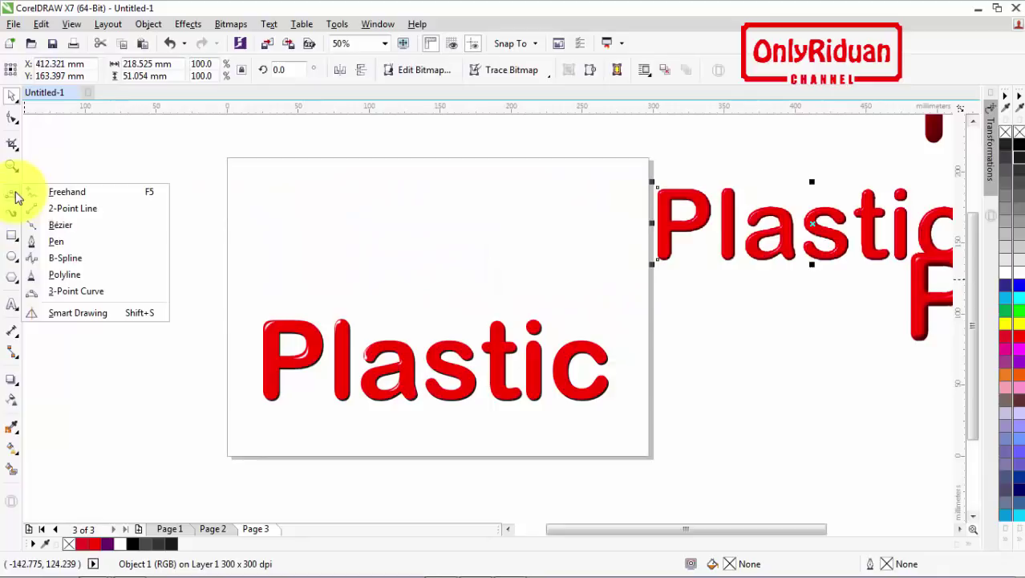
left_click(94, 290)
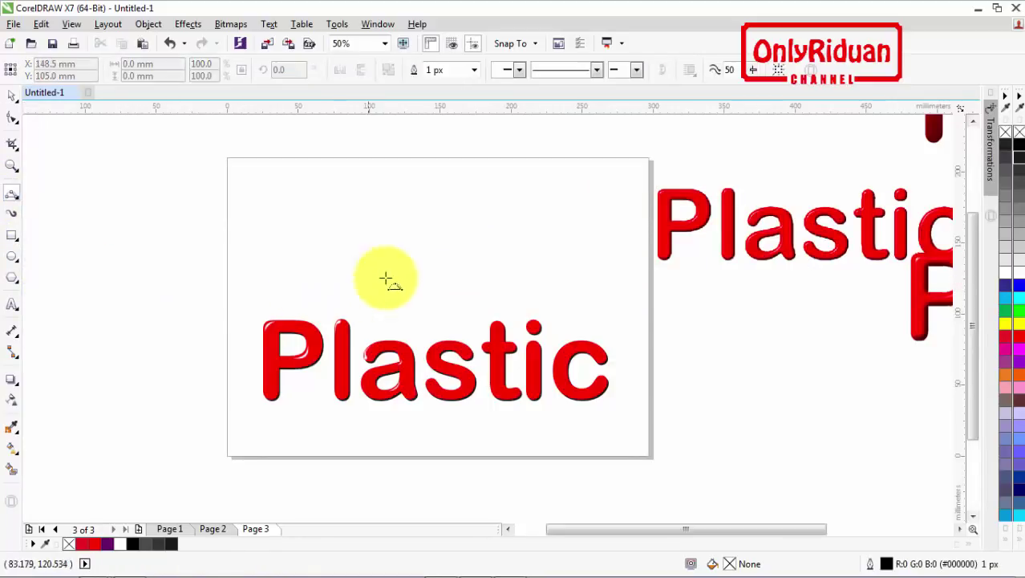
left_click_drag(410, 279, 410, 216)
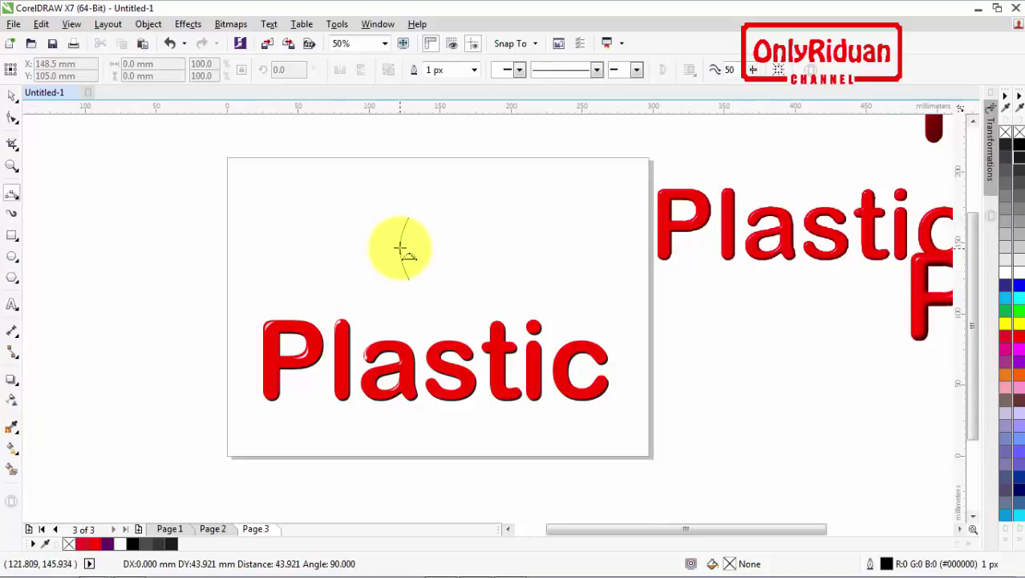
left_click(399, 245)
left_click_drag(409, 216, 548, 226)
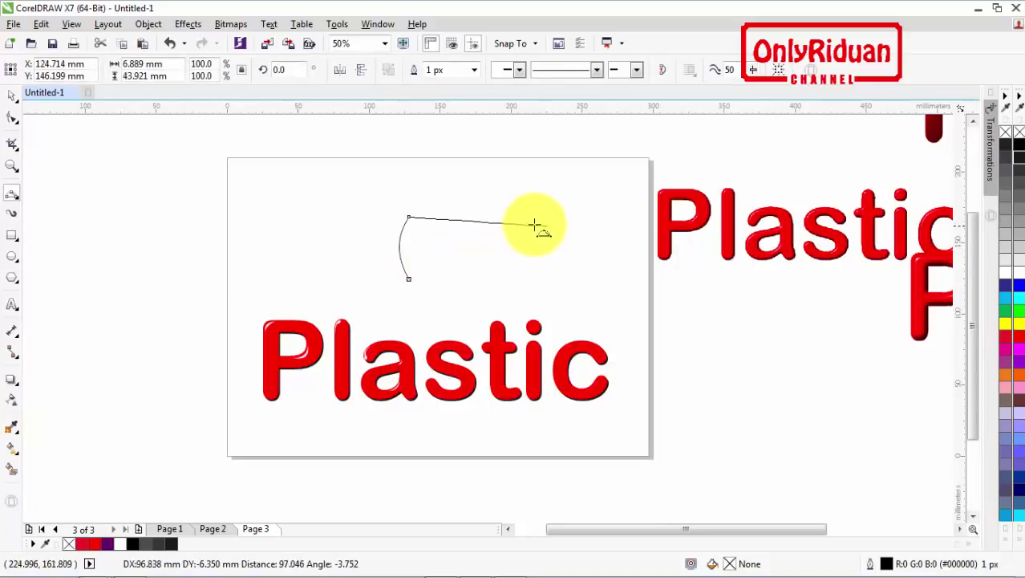
left_click(477, 199)
left_click_drag(547, 226, 534, 310)
left_click(554, 265)
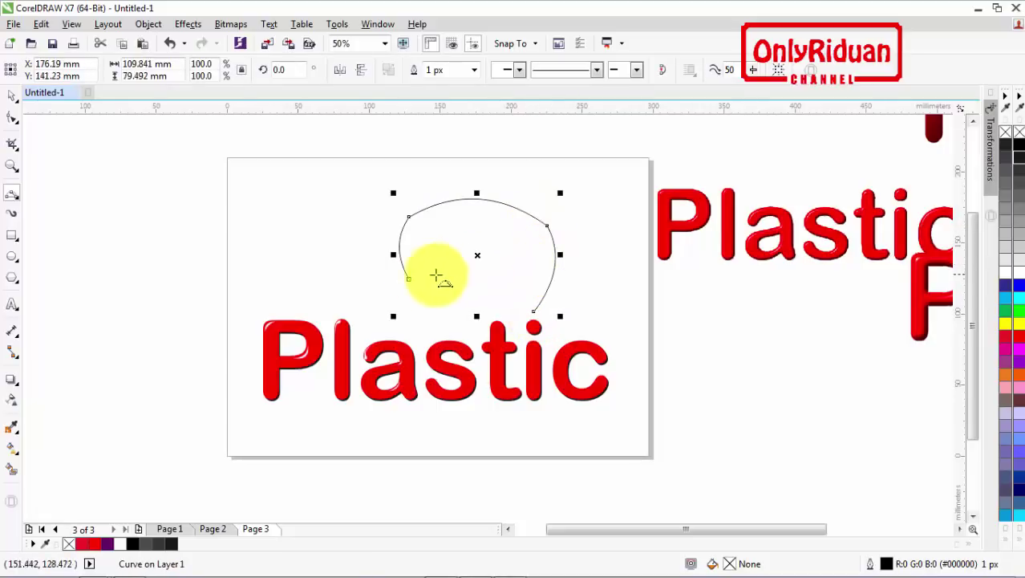
left_click_drag(410, 278, 521, 275)
left_click(454, 285)
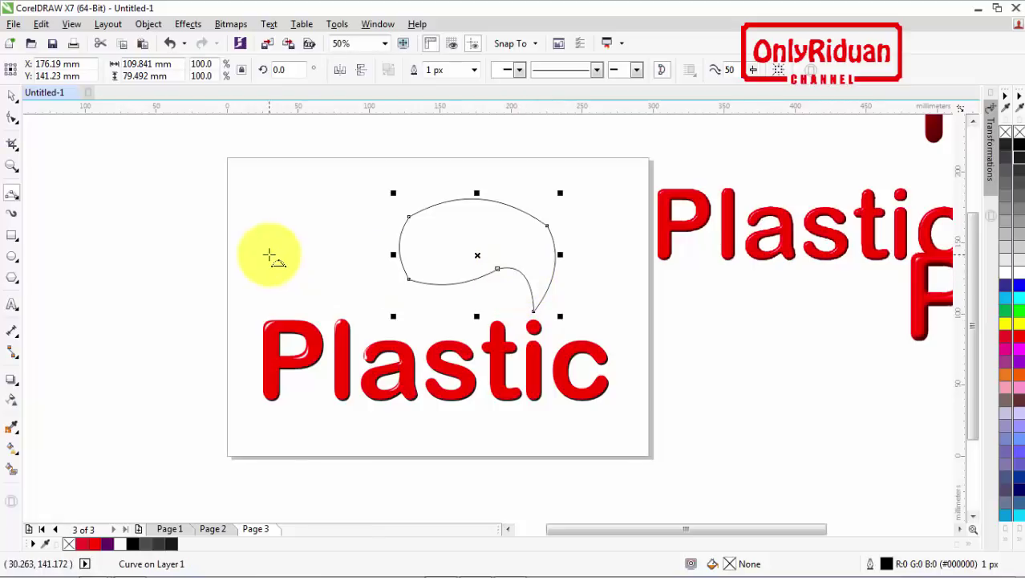
Step: Delete the speech bubble's node at the inner start of its tail, and smooth the curves around its left and top nodes
left_click(12, 122)
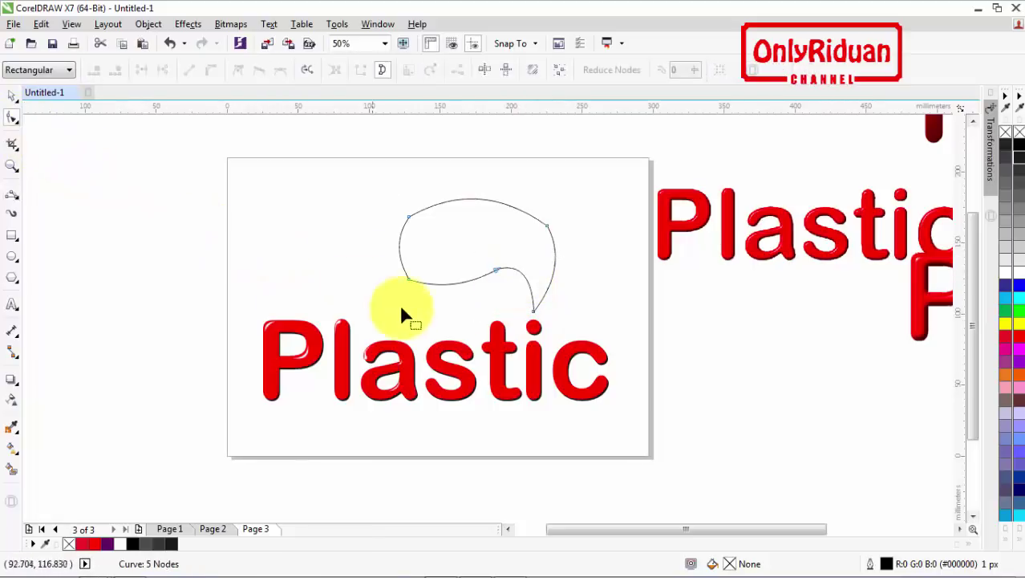
double_click(497, 273)
scroll(408, 289, "up", 1)
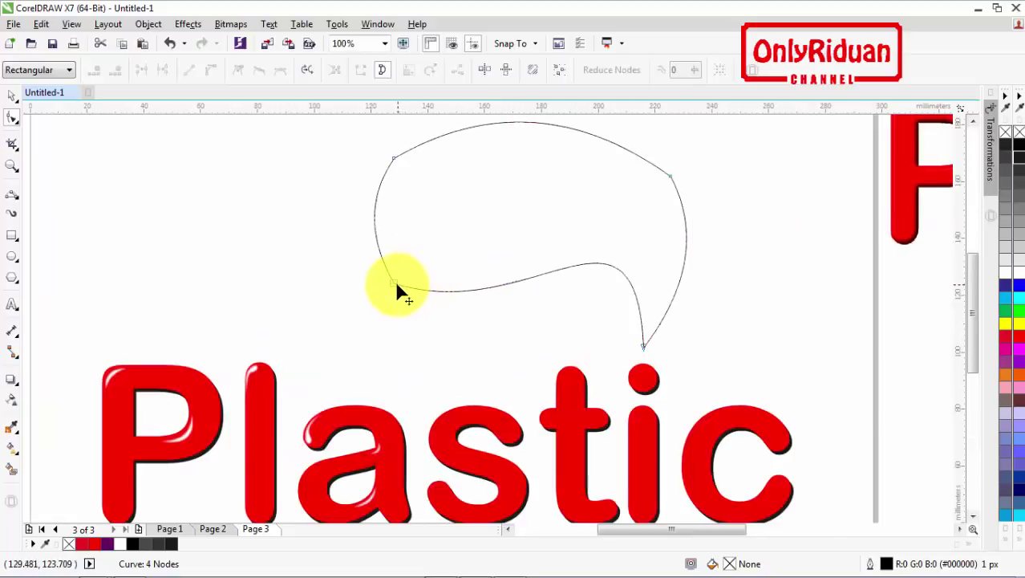
left_click(394, 282)
left_click_drag(525, 323, 466, 329)
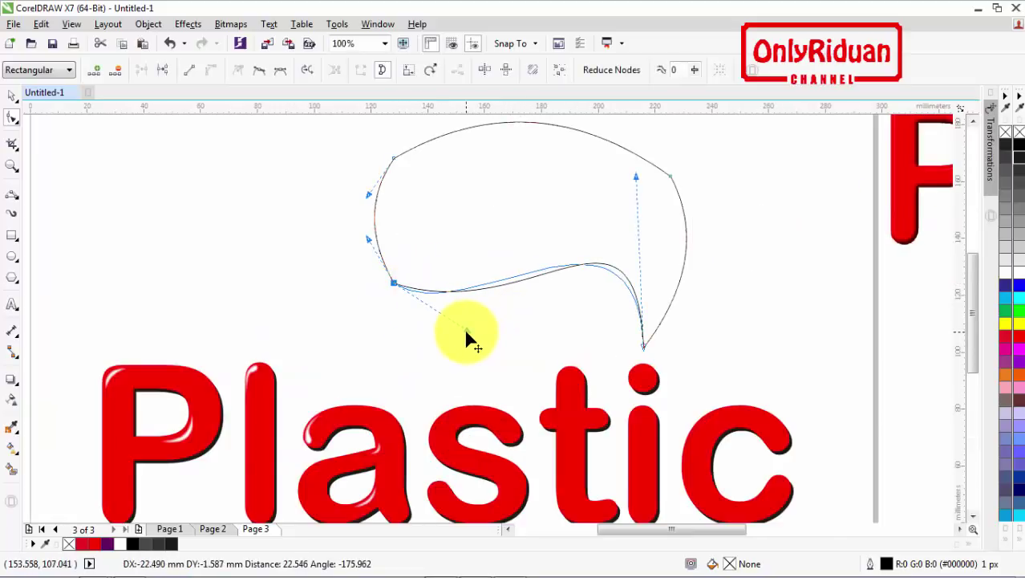
left_click_drag(372, 244, 356, 250)
mouse_move(368, 193)
left_mouse_down()
mouse_move(360, 173)
mouse_move(370, 188)
left_mouse_up()
scroll(381, 190, "down", 1)
left_click_drag(428, 159, 498, 148)
left_click(92, 161)
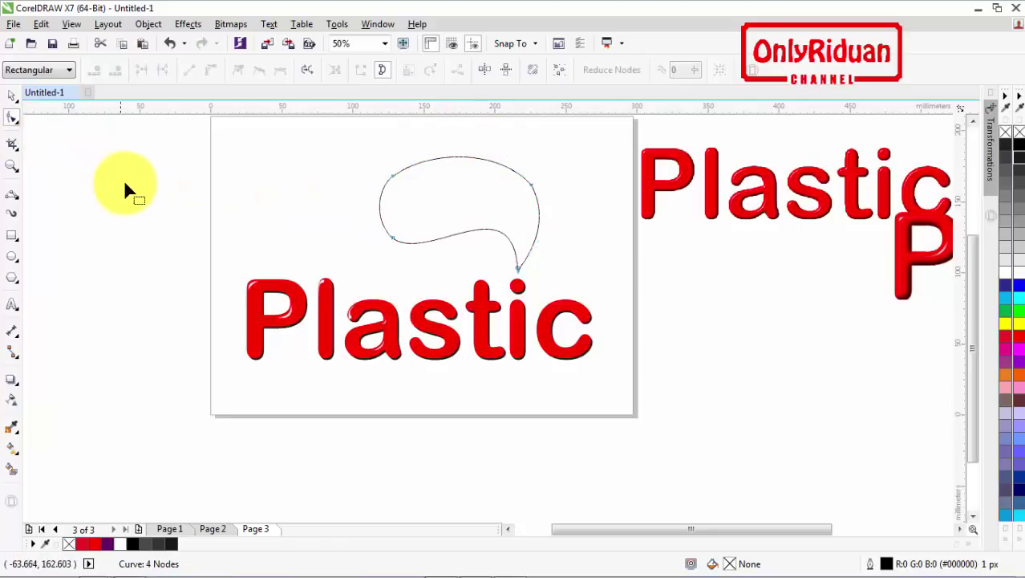
Step: Place a copy of the speech bubble to the left of the original, above the "Plastic" text
left_click(12, 99)
left_click(237, 268)
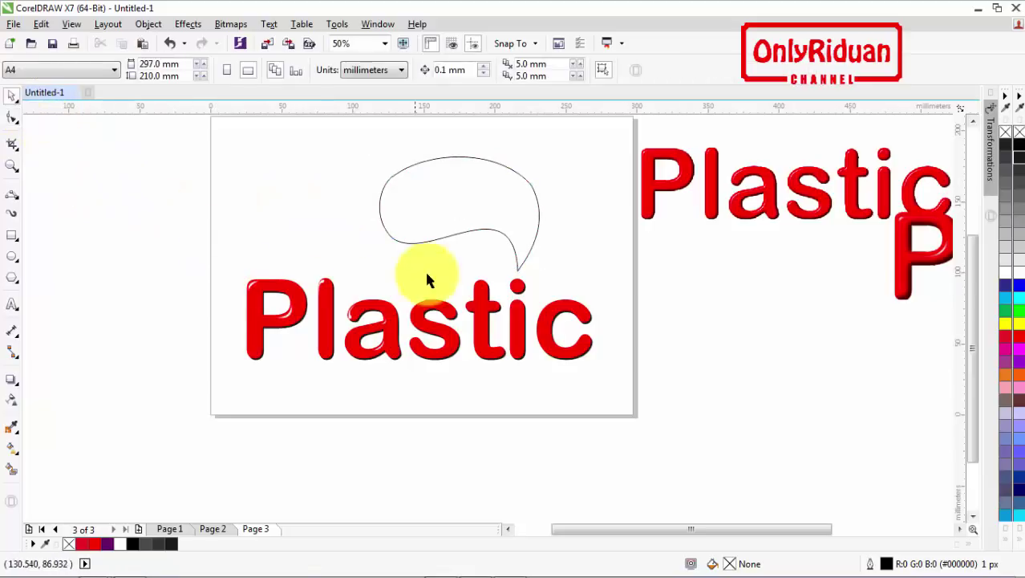
left_click(455, 235)
left_click_drag(497, 218, 312, 225)
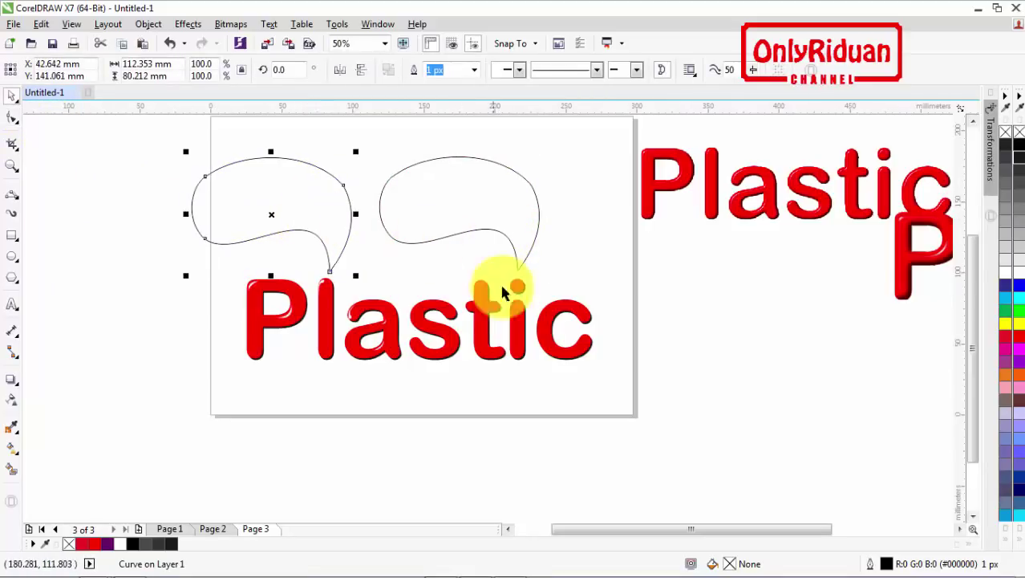
Step: Move the original speech bubble toward the page's right side and its copy inside the page's left edge
left_click(486, 231)
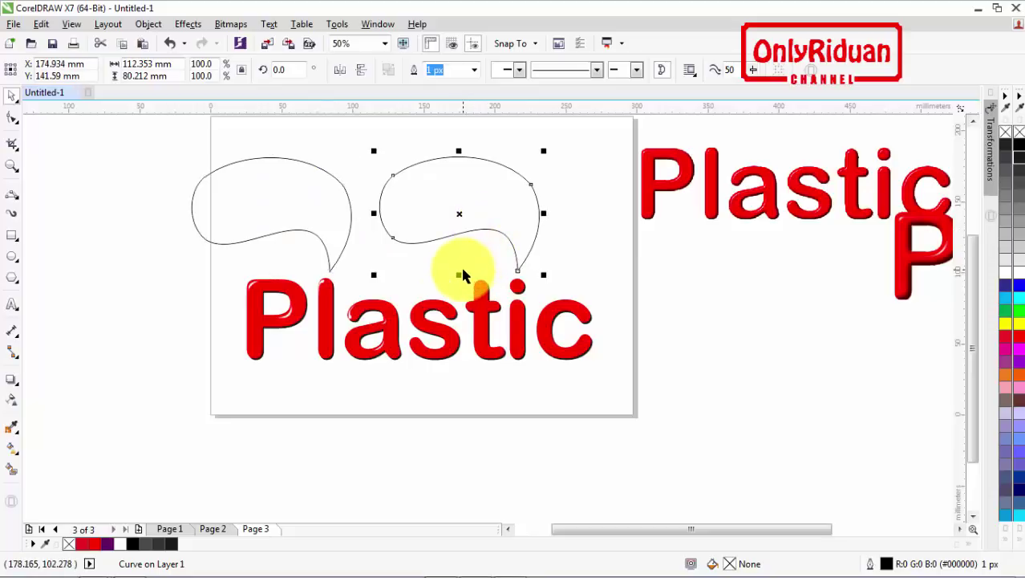
left_click(973, 122)
left_click_drag(474, 260, 530, 257)
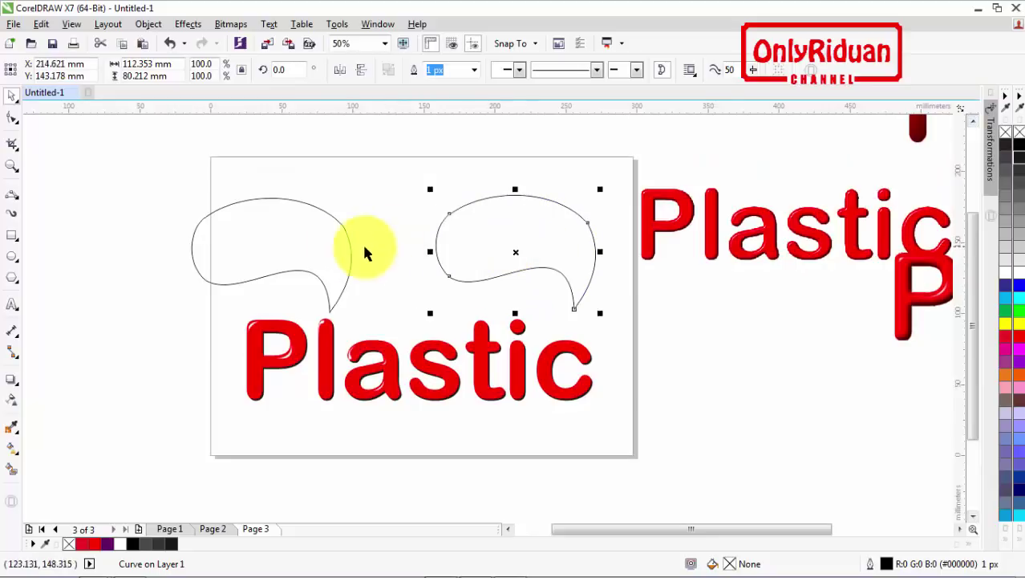
left_click_drag(363, 248, 382, 244)
Step: Scale both speech bubbles proportionally to about 69.3% and center them just above the "Plastic" text
left_click_drag(190, 138, 608, 329)
left_click(242, 176)
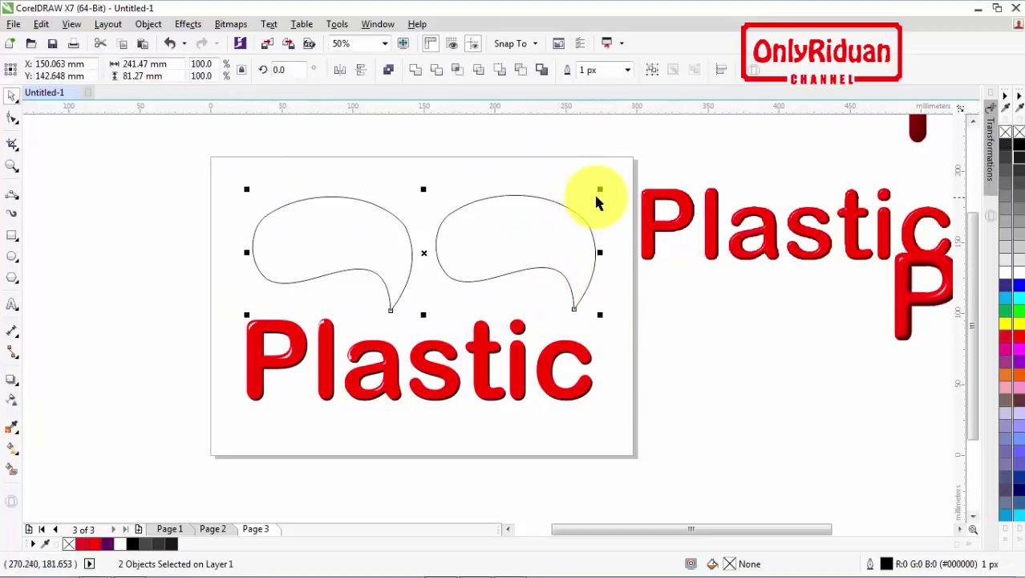
left_click_drag(600, 191, 492, 227)
left_click_drag(454, 266, 478, 264)
Step: Fill both speech bubbles with Deep Violet (#990099)
left_click(12, 165)
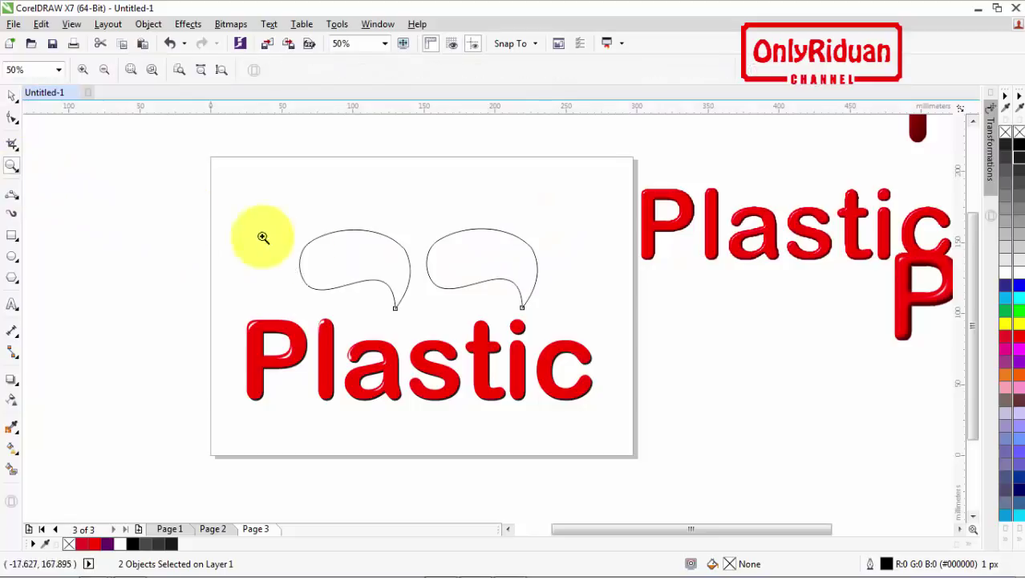
left_click_drag(271, 199, 574, 344)
left_click(12, 96)
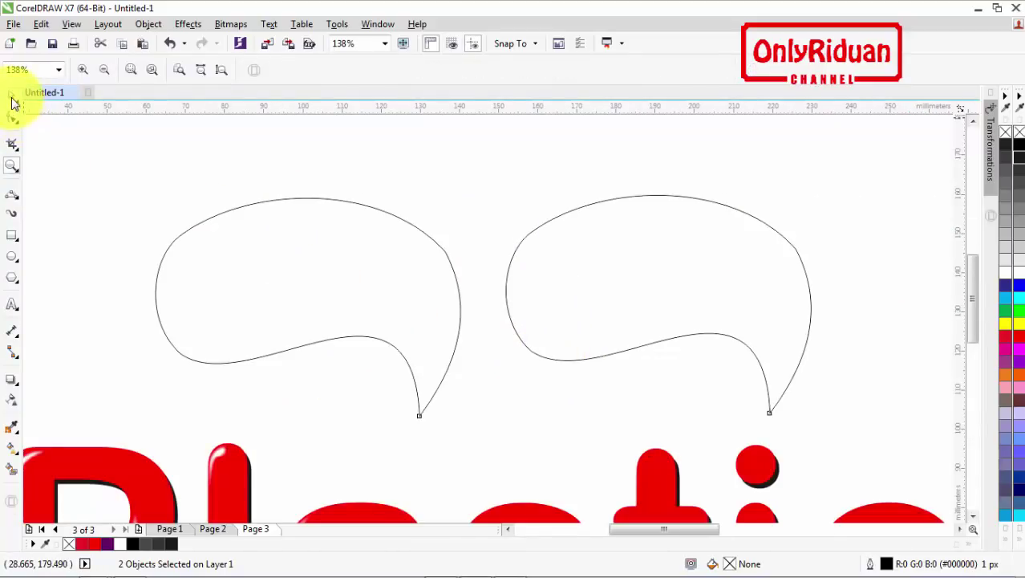
left_click(362, 288)
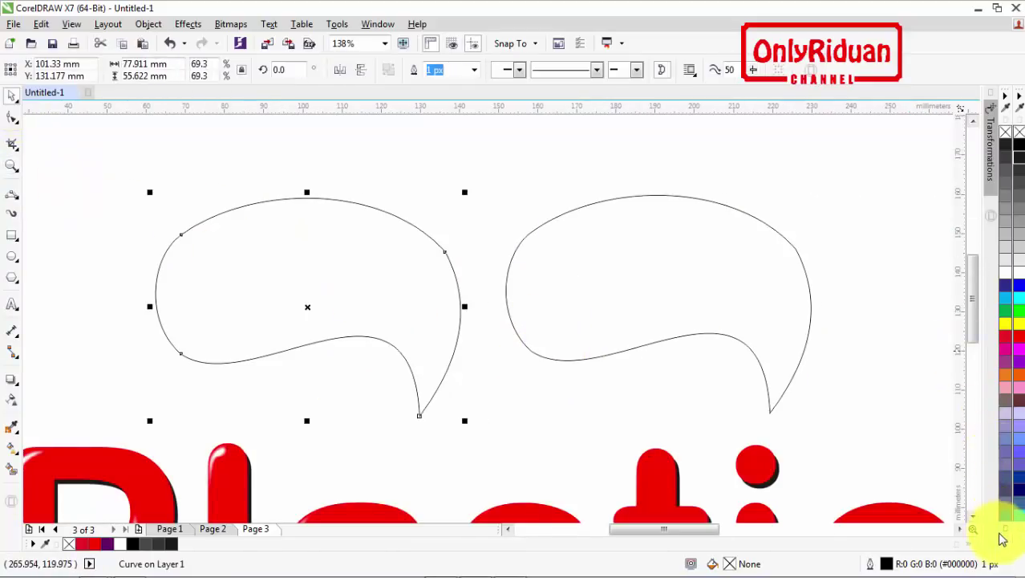
left_click(1018, 544)
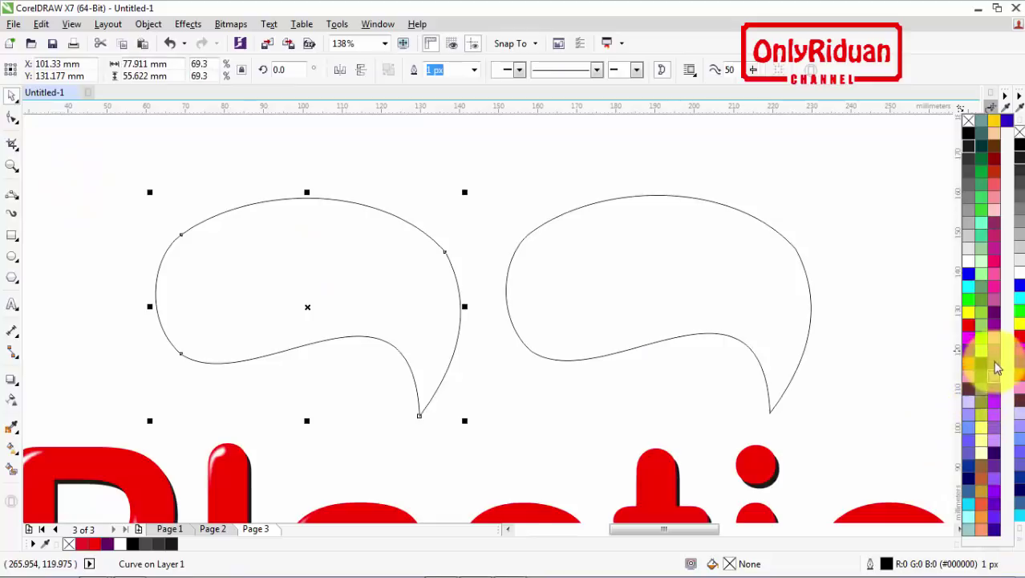
left_click(995, 333)
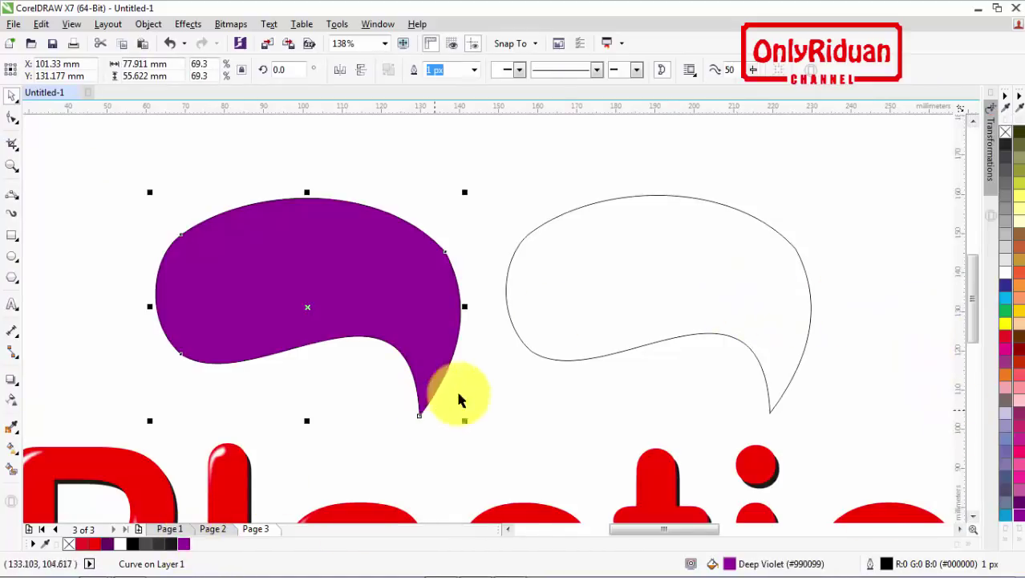
key("Tab")
left_click(184, 544)
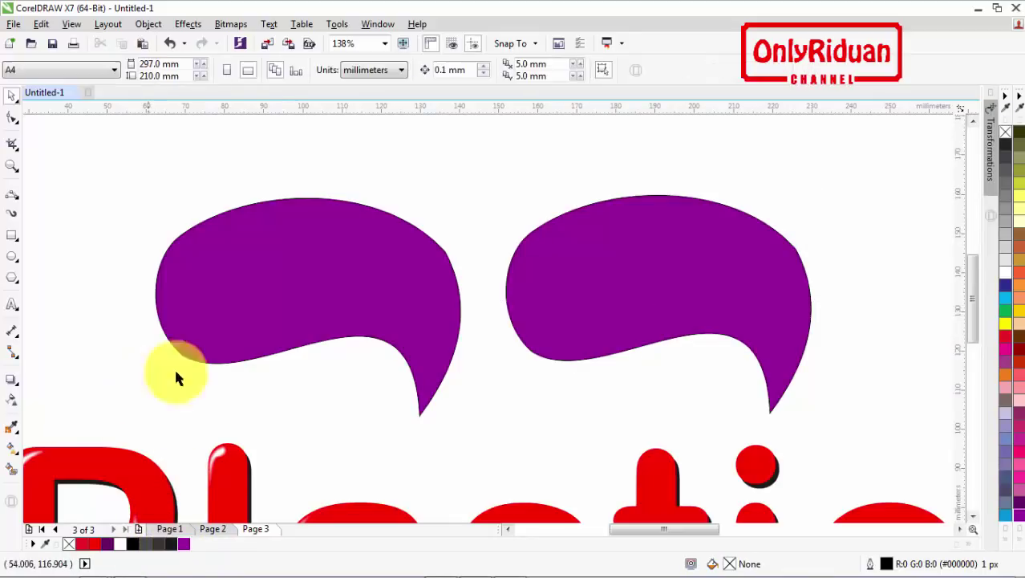
Step: Smooth the left speech bubble's top curve by reshaping it at the upper-right node
left_click(304, 313)
left_click(135, 306)
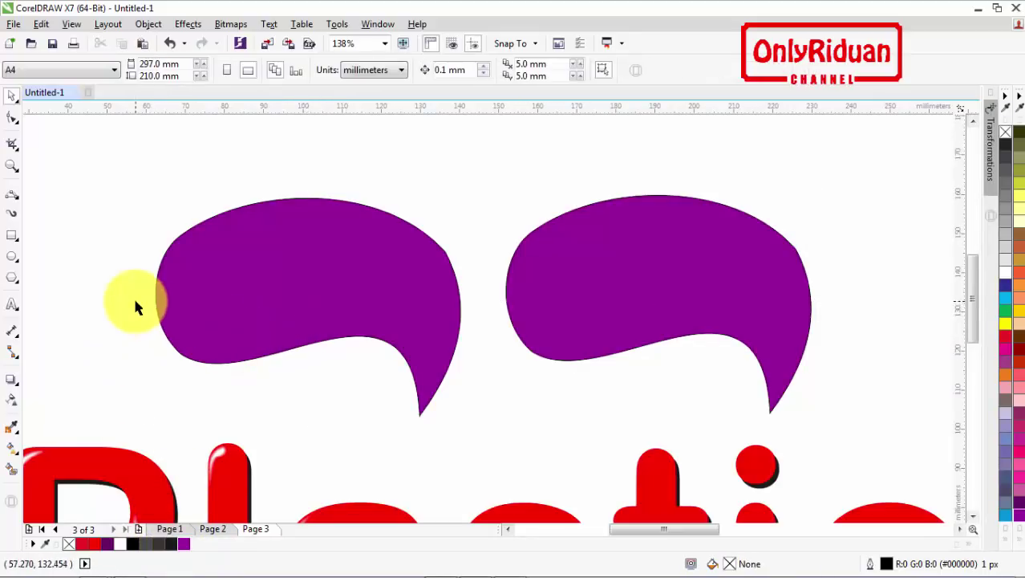
left_click(385, 279)
left_click(12, 118)
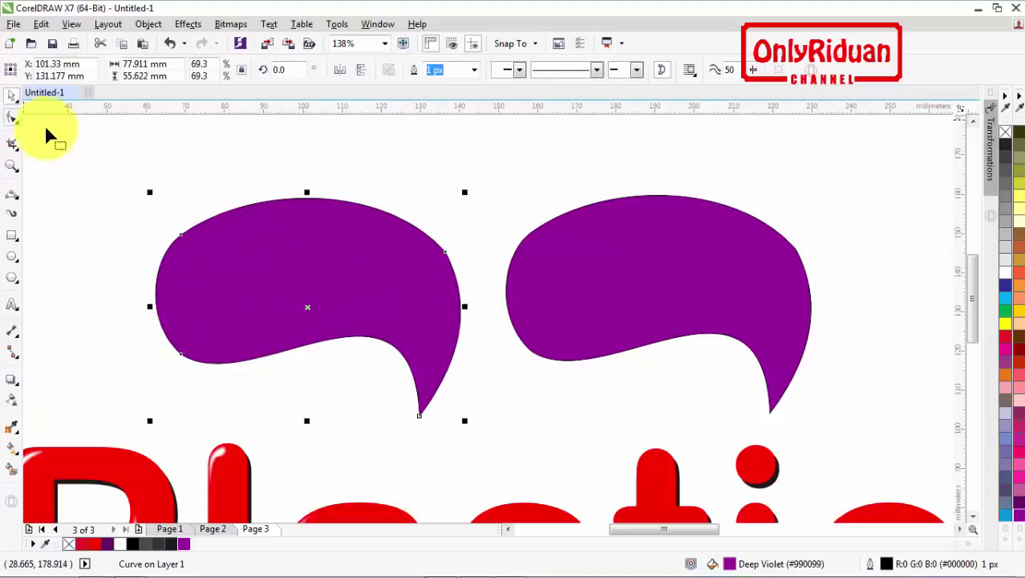
left_click(443, 257)
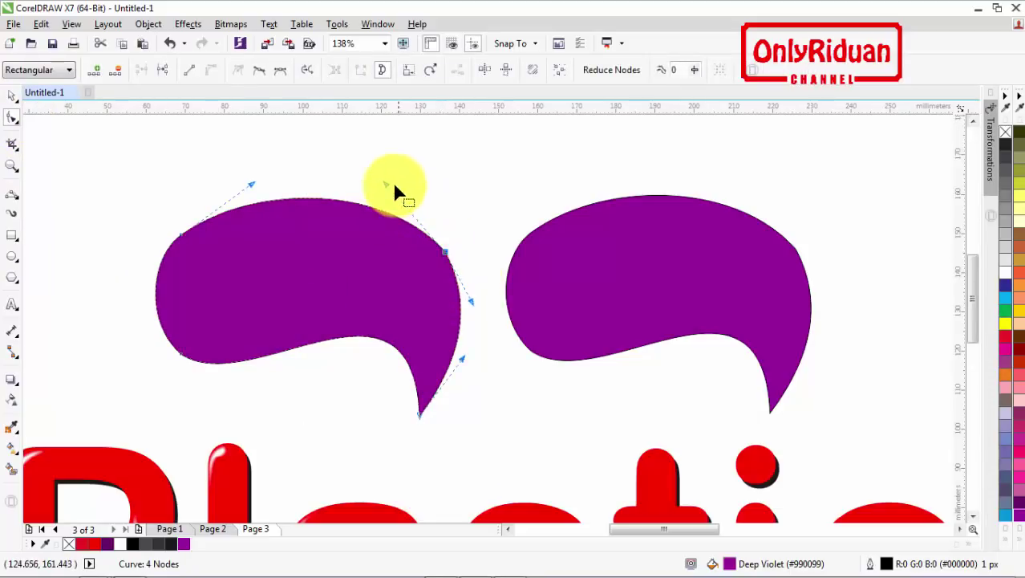
left_click_drag(384, 183, 404, 189)
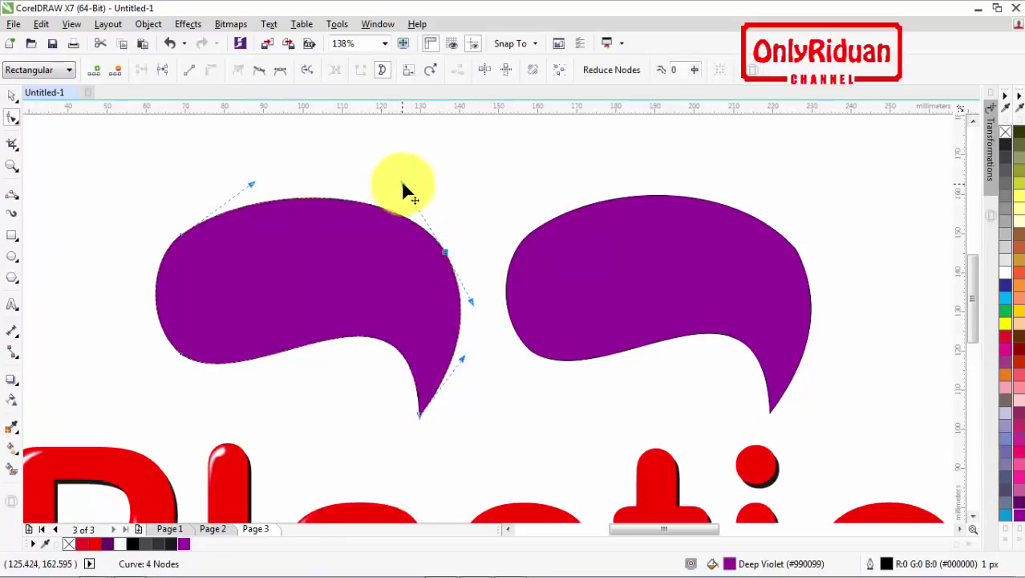
scroll(410, 197, "down", 2)
left_click(247, 229)
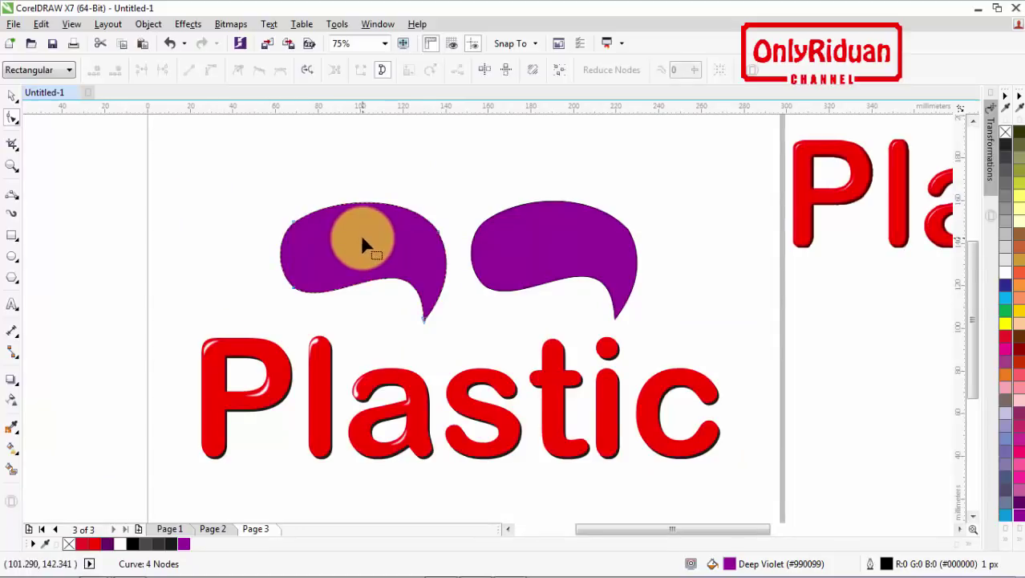
Step: Remove the left speech bubble's outline and convert it to a 300 dpi RGB bitmap with anti-aliasing and a transparent background
left_click(12, 96)
left_click(388, 248)
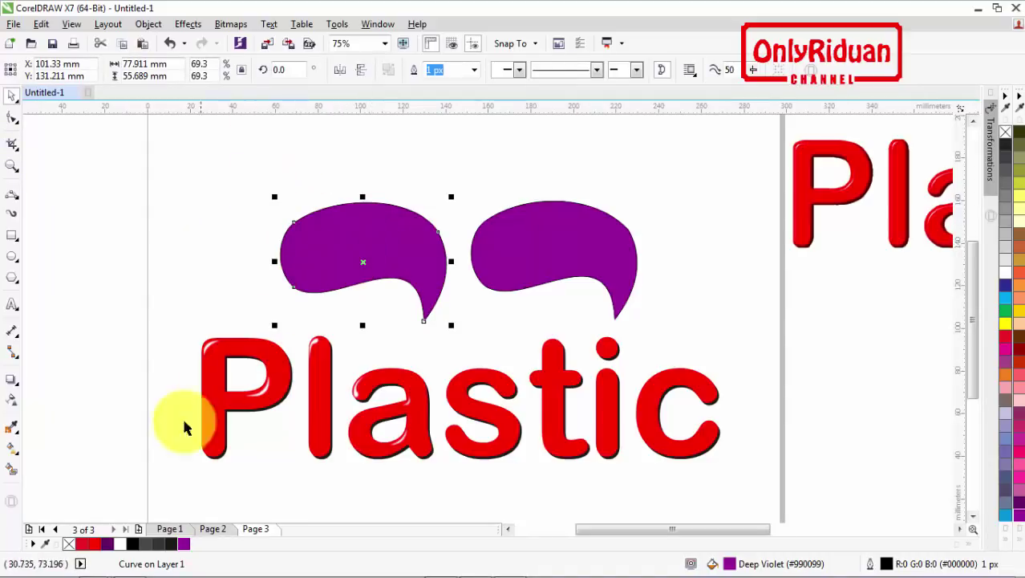
left_click(174, 281)
left_click(366, 263)
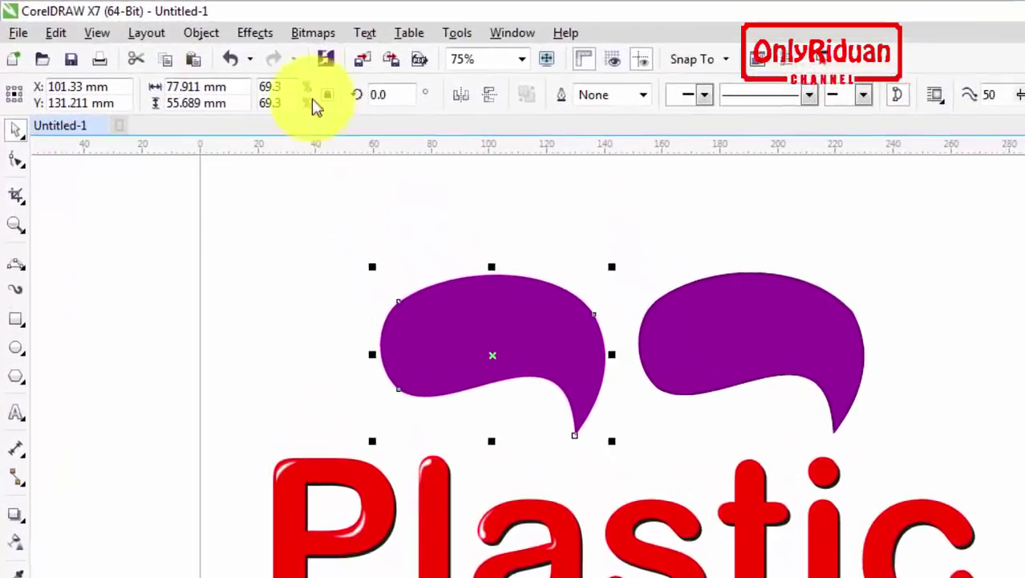
left_click(313, 32)
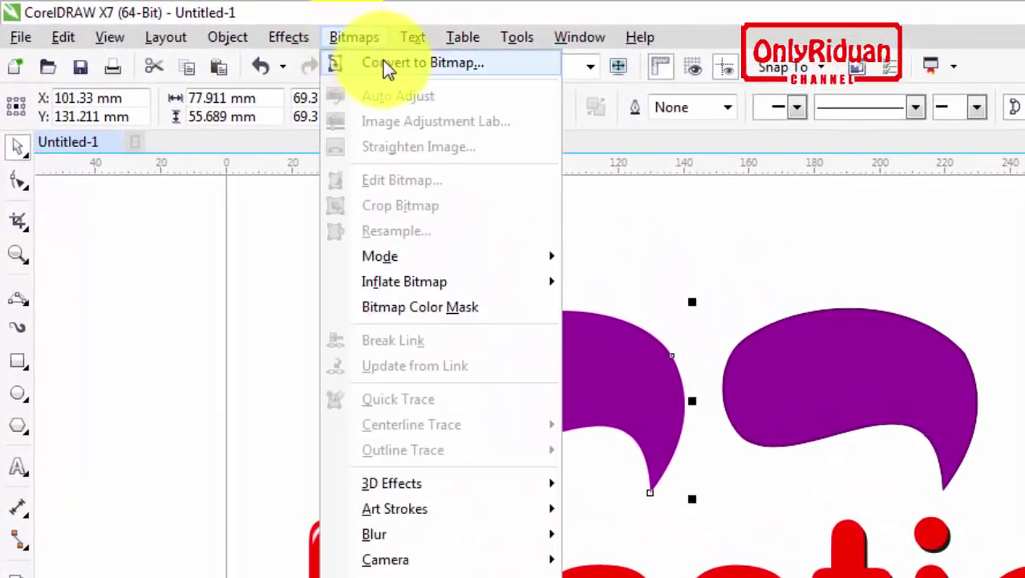
left_click(345, 57)
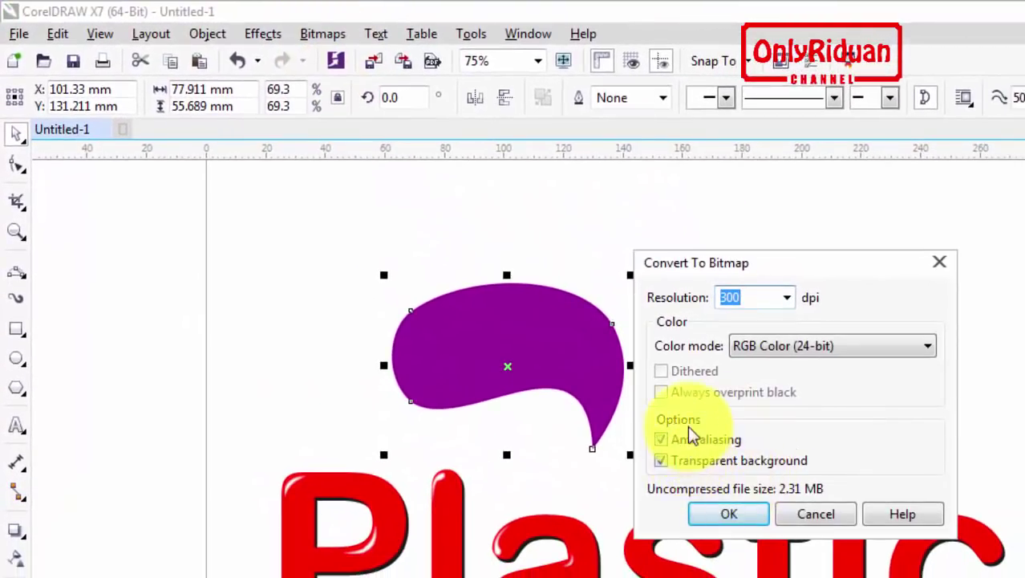
left_click(722, 513)
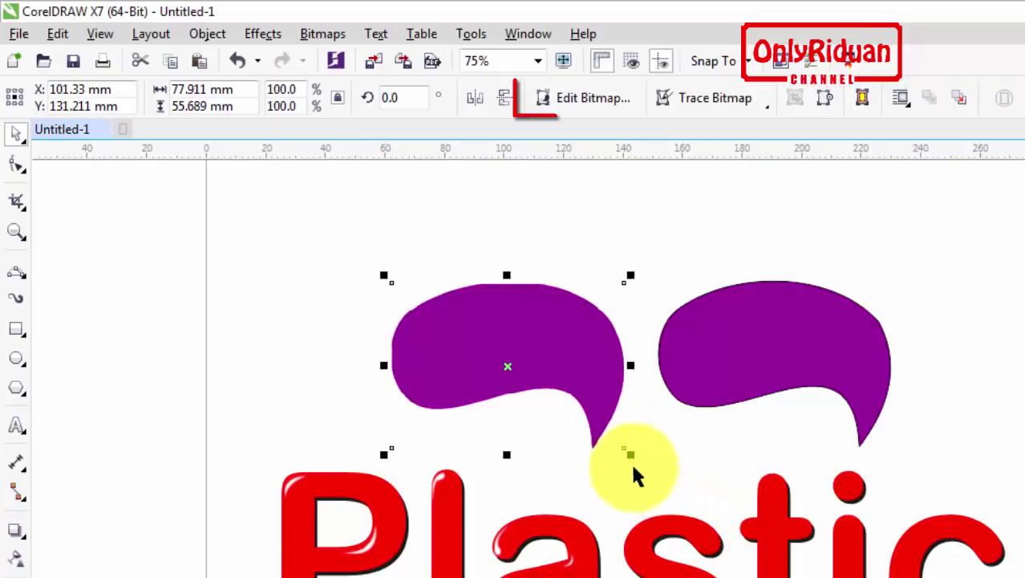
Step: Edit the bubble bitmap in Corel PHOTO-PAINT, apply the Plastic texture with Highlight 85, Depth 25, Smoothness 85 and Light Direction 317, and return to CorelDRAW
left_click(578, 100)
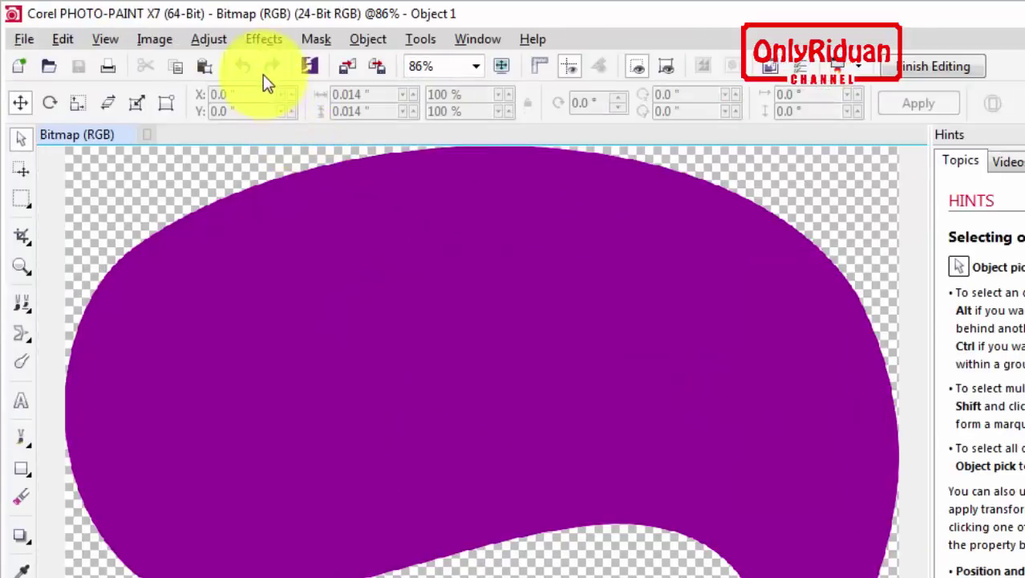
left_click(265, 40)
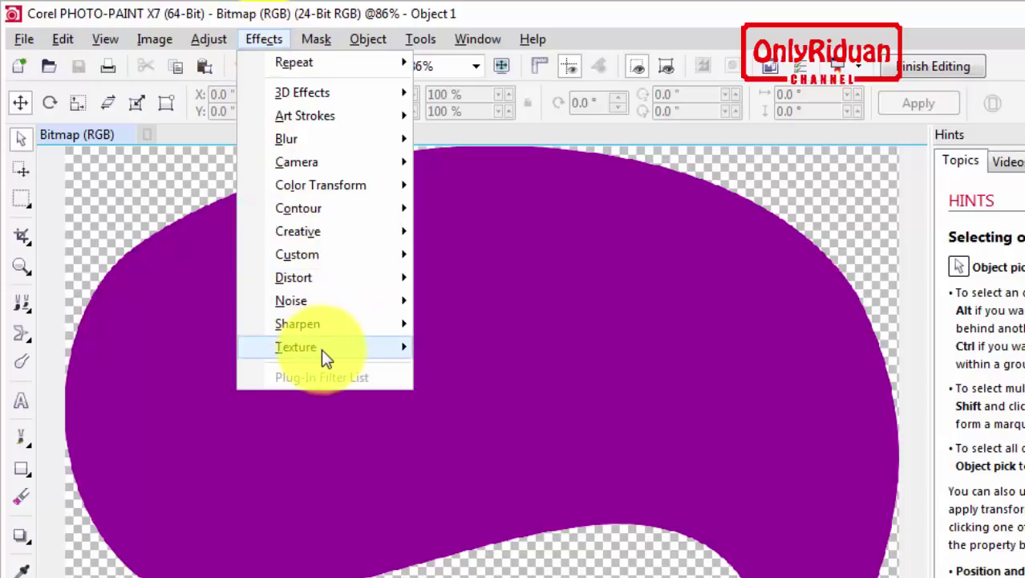
mouse_move(323, 350)
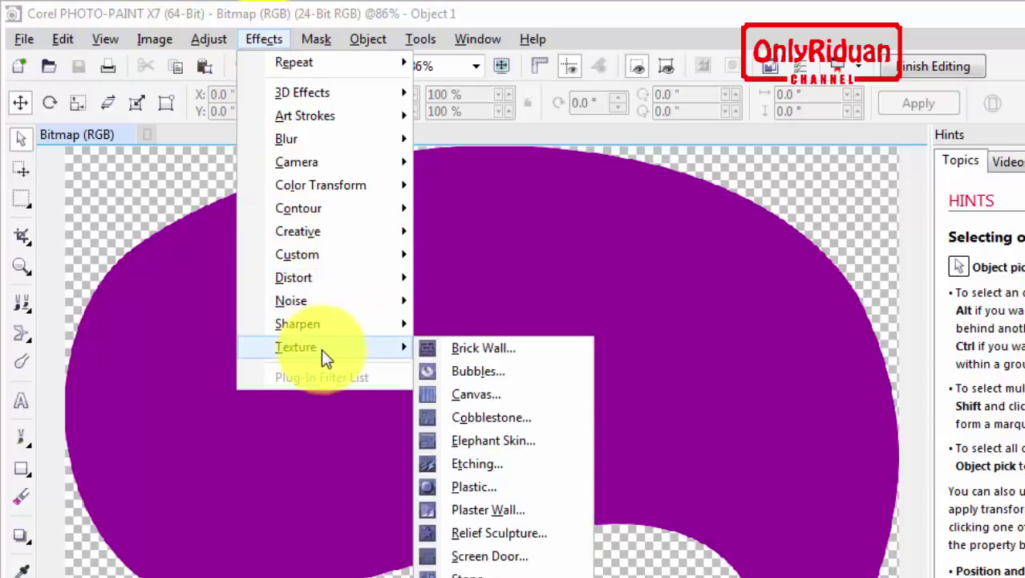
left_click(470, 486)
left_click_drag(609, 303, 645, 277)
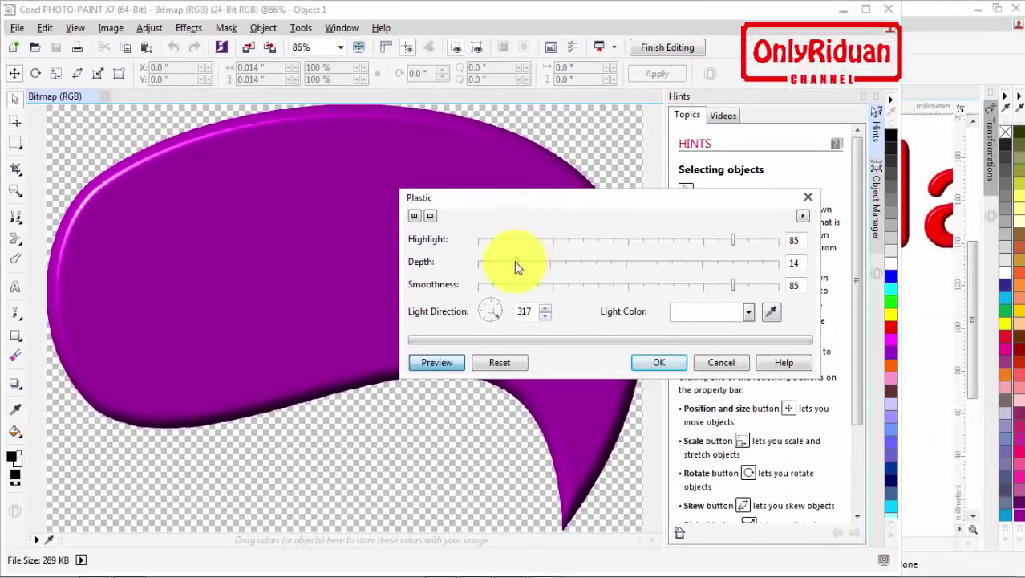
left_click(721, 368)
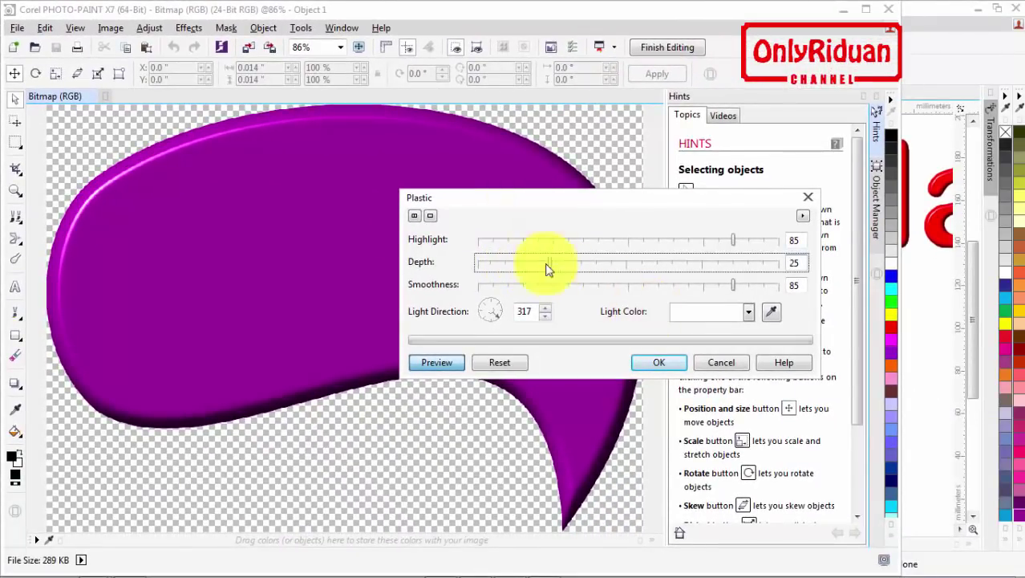
left_click(658, 361)
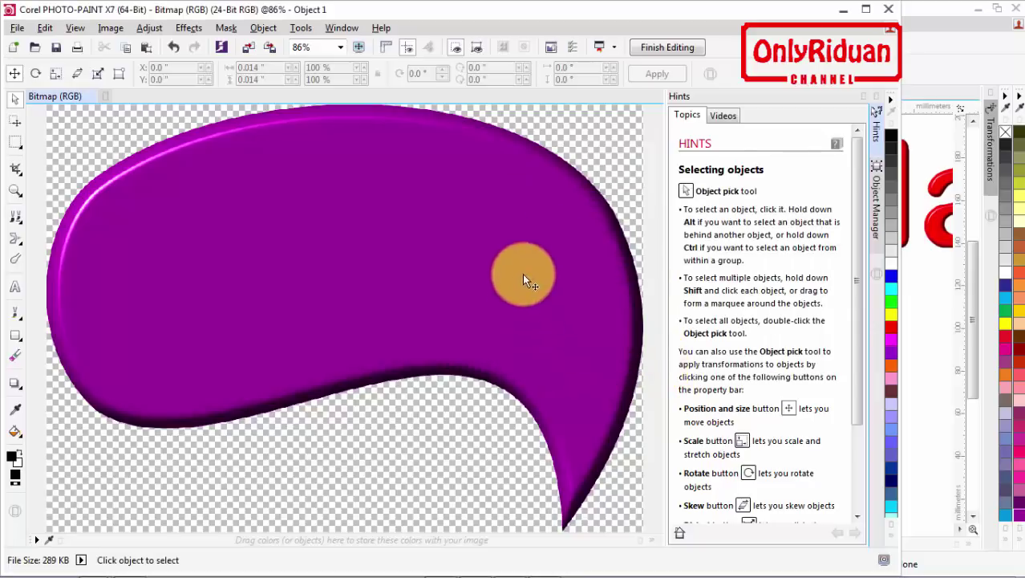
left_click(892, 11)
left_click(389, 318)
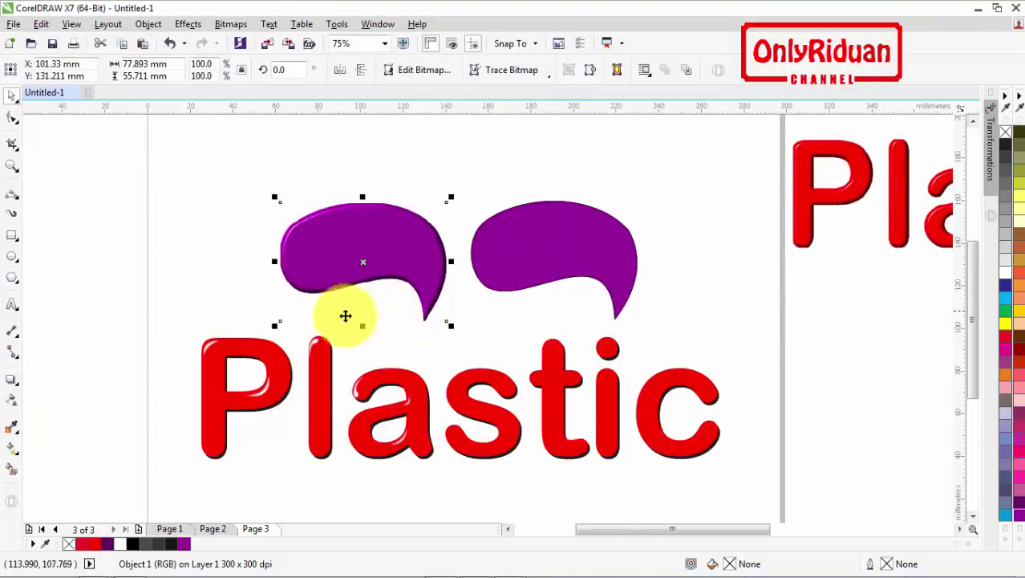
Step: Move the plastic bubble bitmap slightly down and right, and shift the flat violet bubble slightly toward it
left_click(380, 244)
left_click_drag(386, 246, 390, 258)
left_click(585, 261)
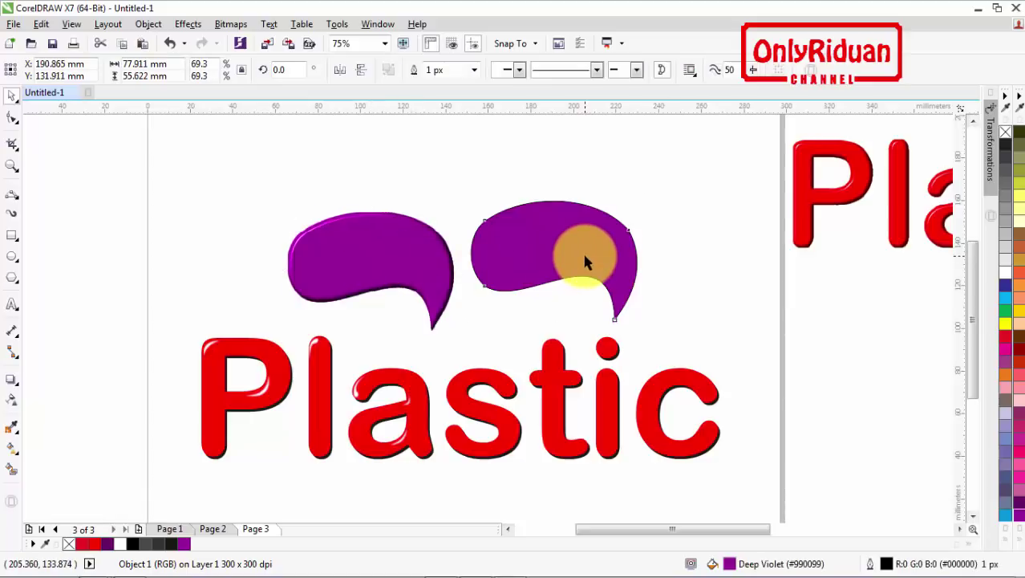
mouse_move(580, 255)
left_mouse_down()
mouse_move(602, 244)
mouse_move(582, 249)
left_mouse_up()
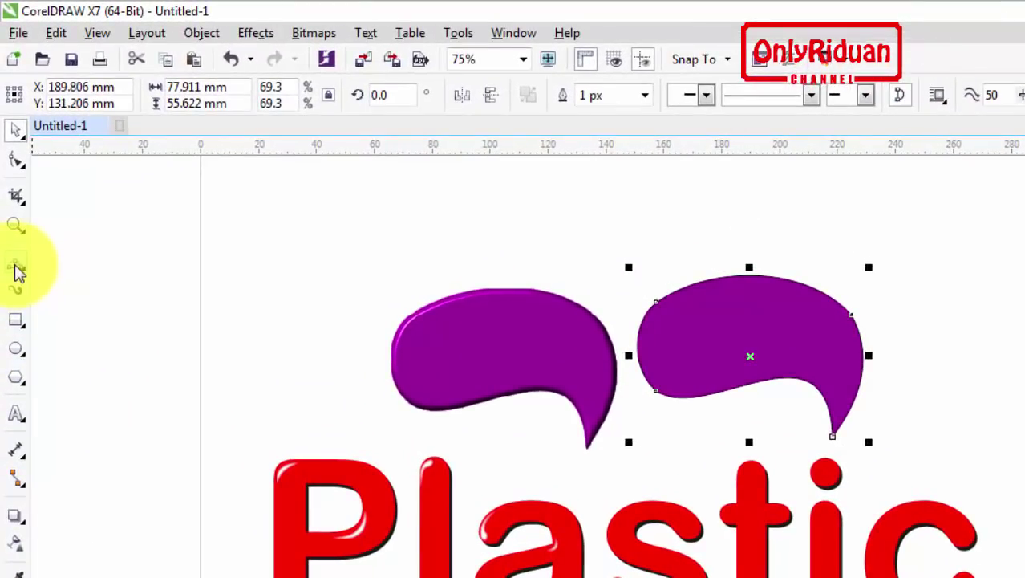
Step: Draw a crescent highlight about 25 × 20 mm along the flat violet bubble's upper-right edge with 3-Point Curve, and fill it white
left_click(19, 271)
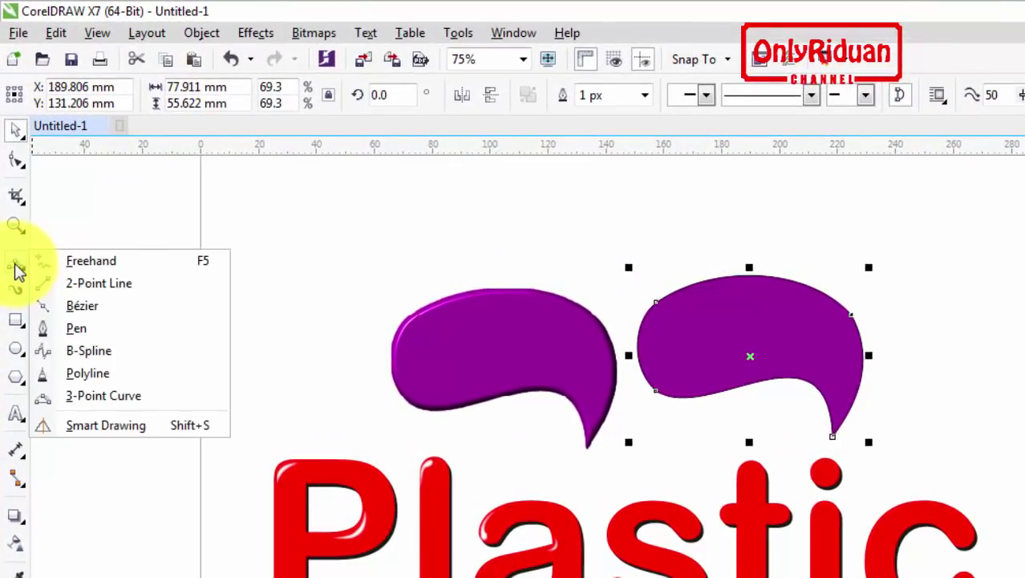
left_click(107, 397)
scroll(746, 314, "up", 1)
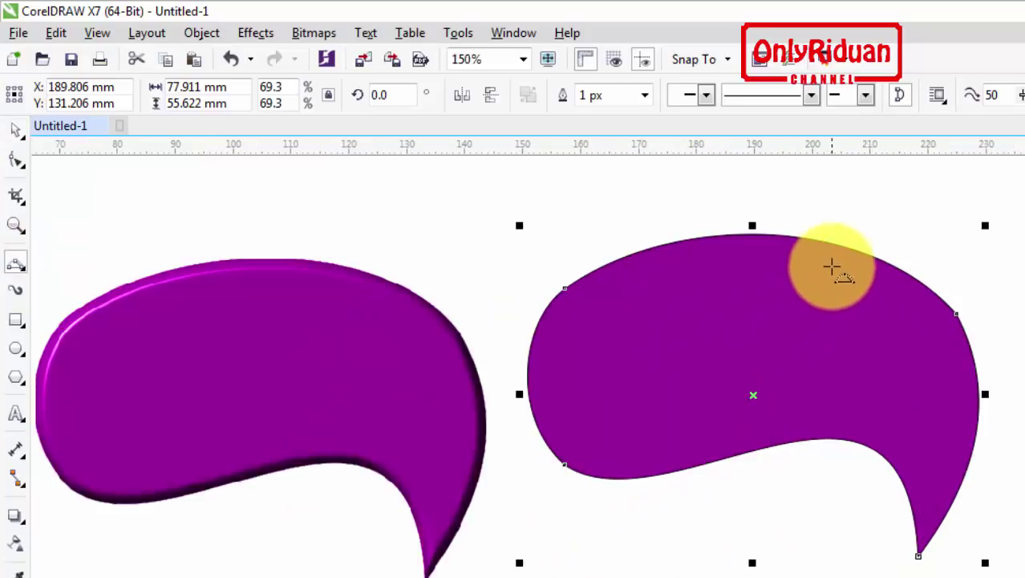
mouse_move(822, 258)
left_mouse_down()
mouse_move(966, 370)
mouse_move(819, 271)
mouse_move(819, 258)
left_mouse_up()
left_click(927, 303)
left_click(918, 314)
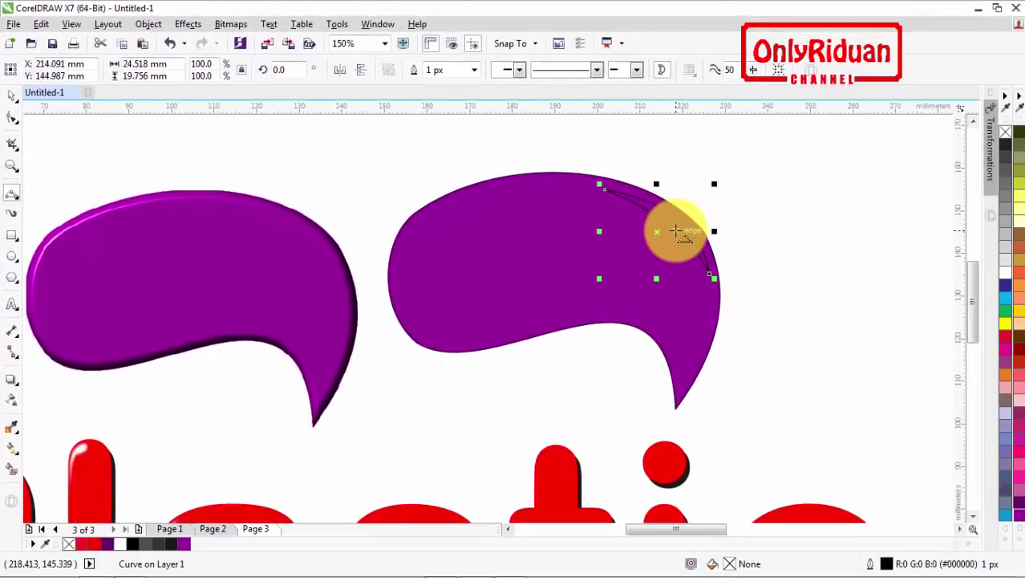
left_click(120, 544)
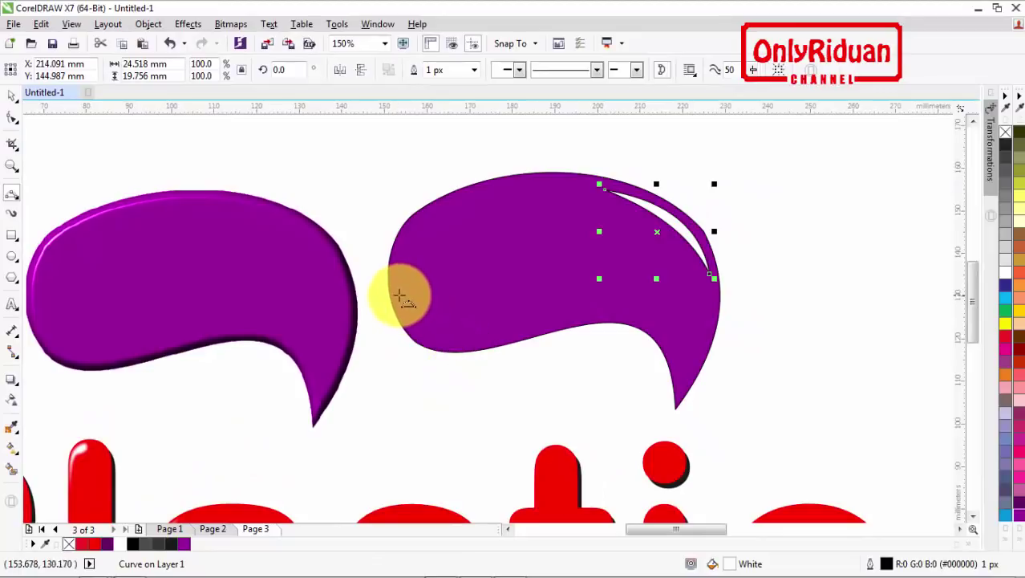
Step: Draw a crescent highlight about 25 × 13 mm along the flat violet bubble's lower-left edge with 3-Point Curve, and fill it white
left_click_drag(400, 290, 507, 337)
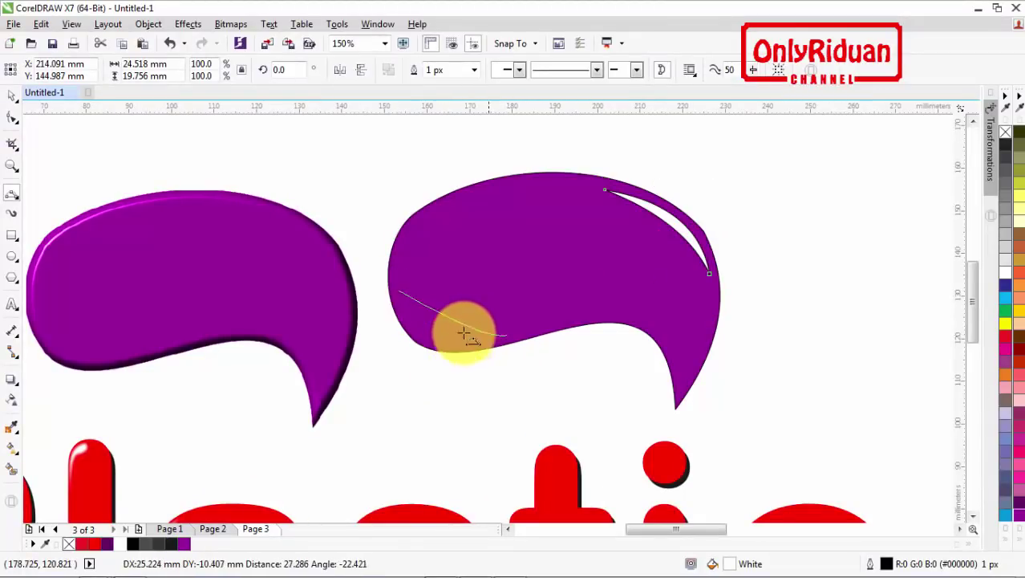
left_click(426, 337)
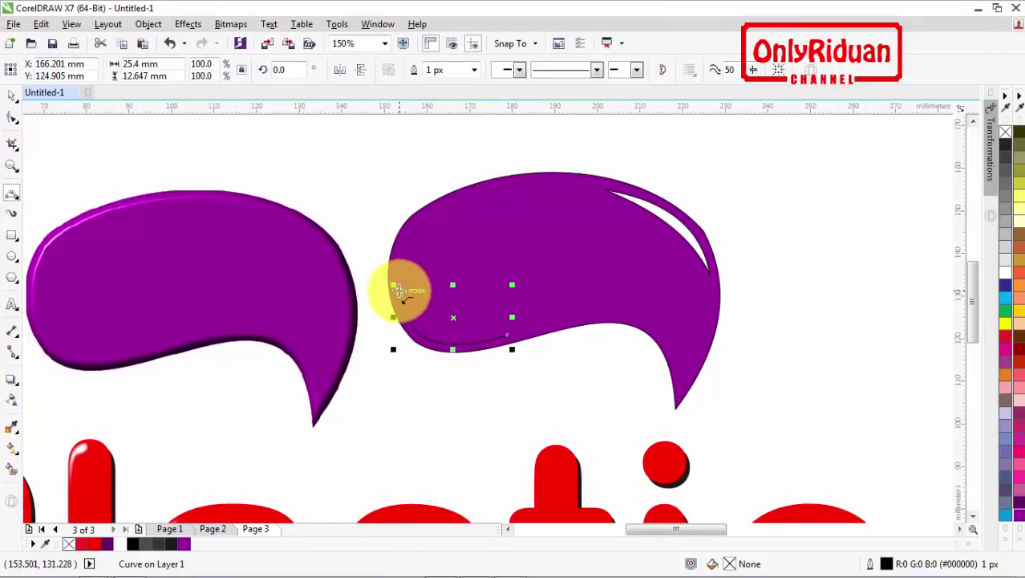
left_click_drag(400, 290, 507, 334)
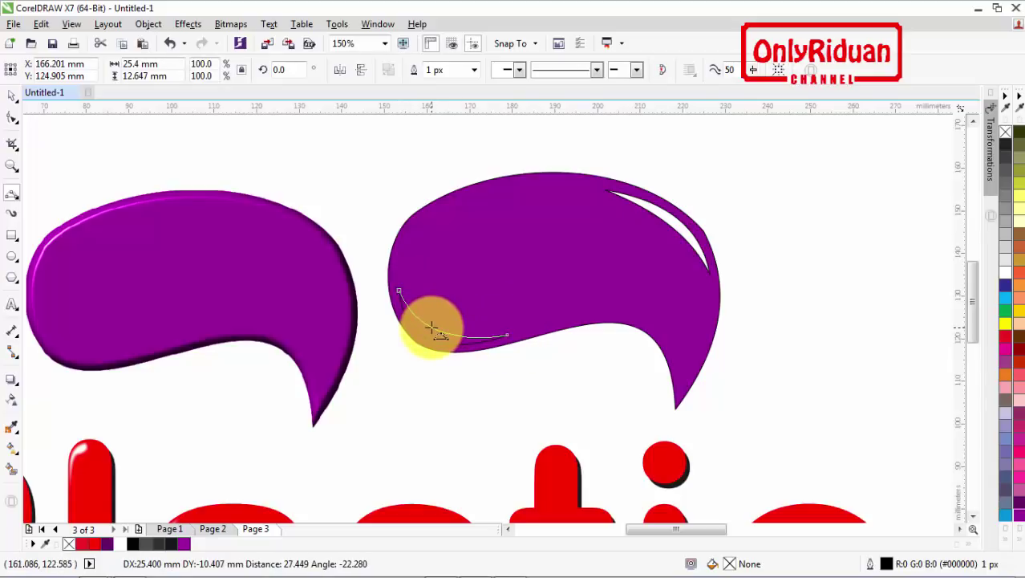
left_click(430, 353)
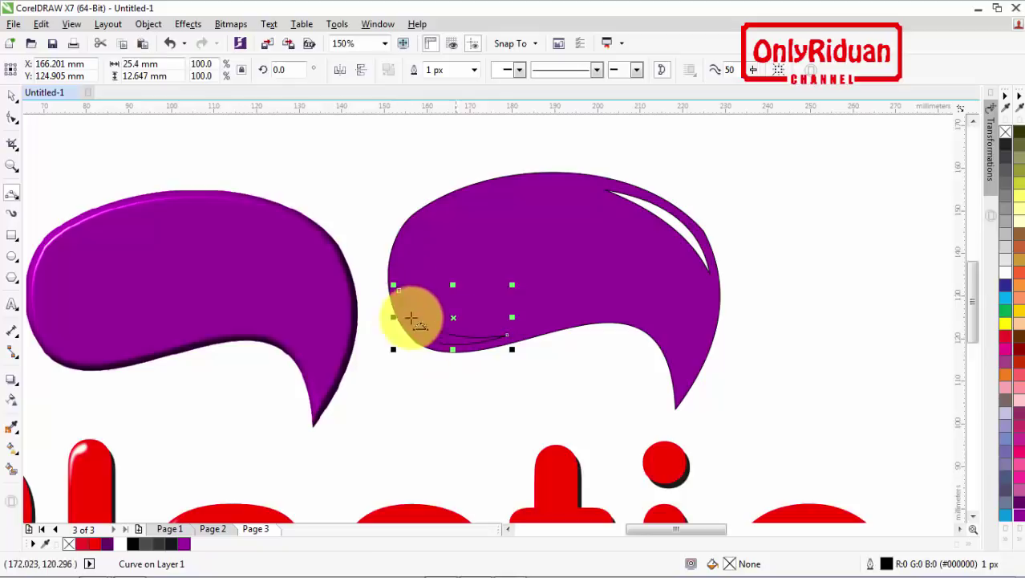
left_click(15, 98)
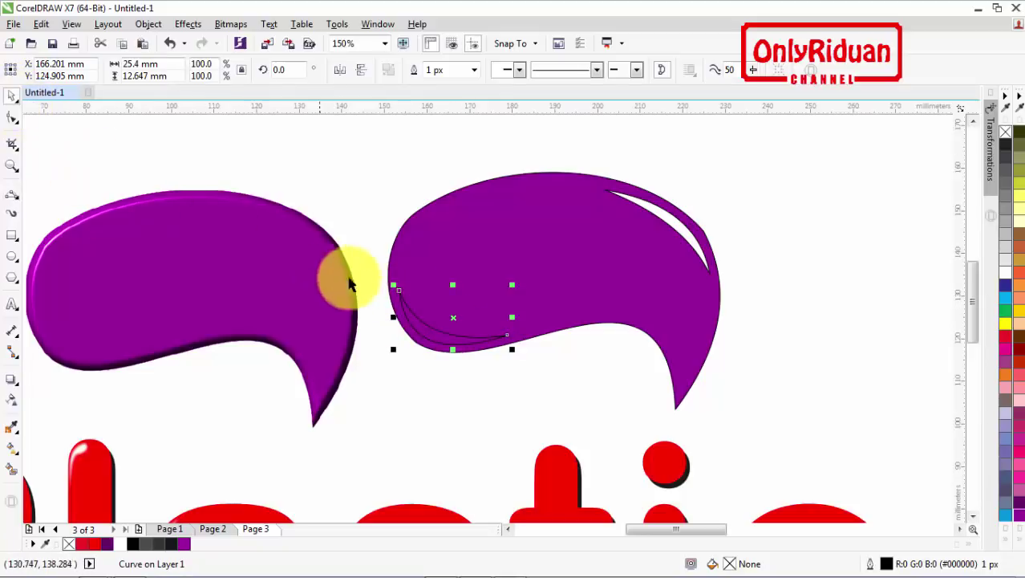
left_click(343, 213)
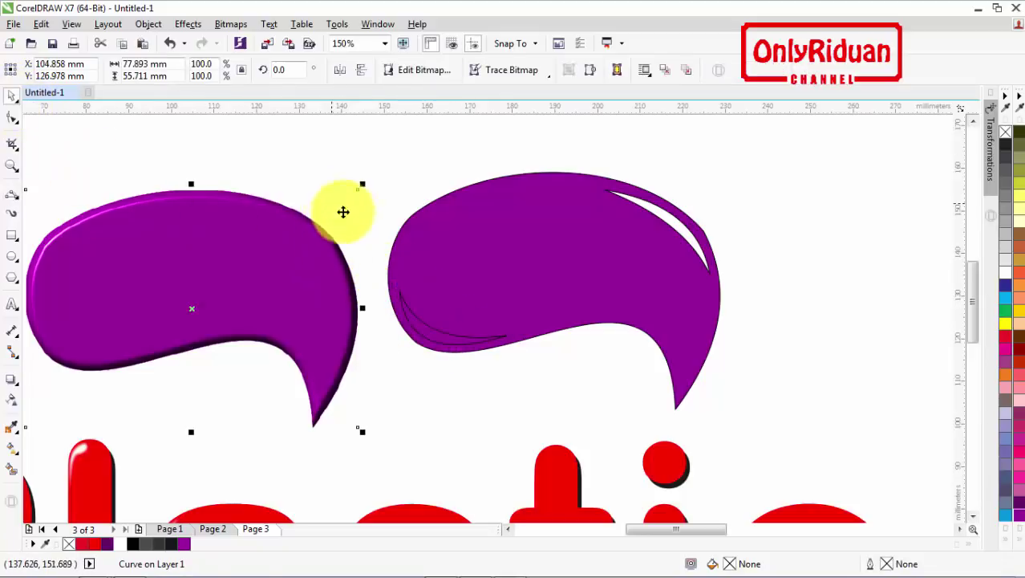
left_click(449, 341)
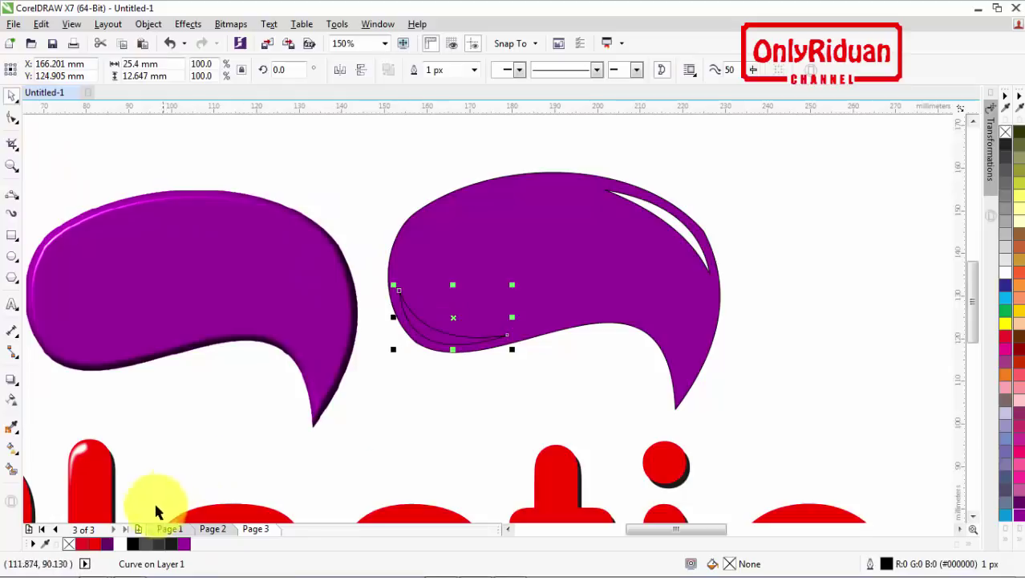
left_click(120, 544)
left_click(412, 421)
Step: Remove the outlines of both crescent highlights and convert them together to a 300 dpi RGB bitmap with anti-aliasing and a transparent background
left_click(439, 340)
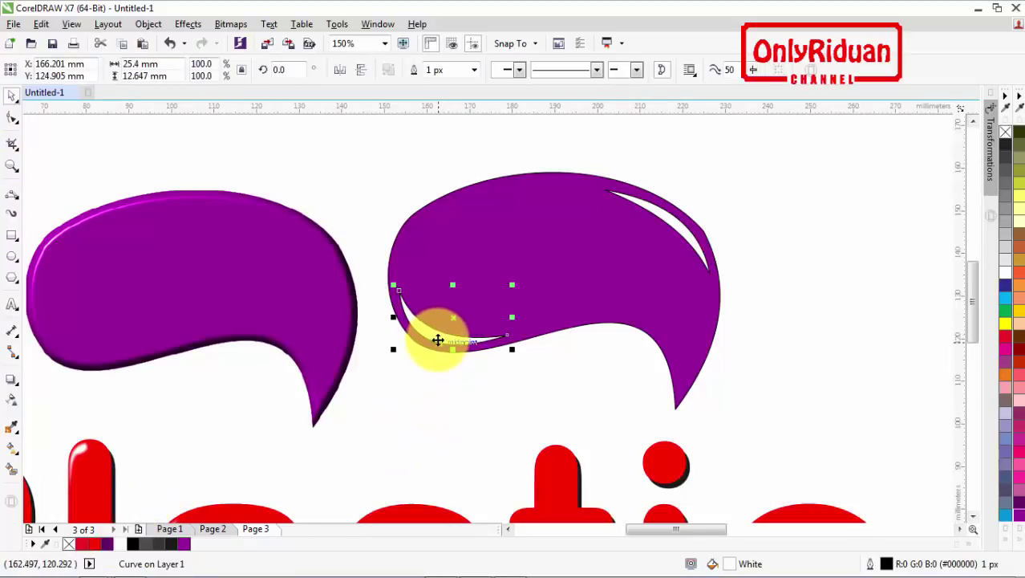
left_click(671, 223, "shift")
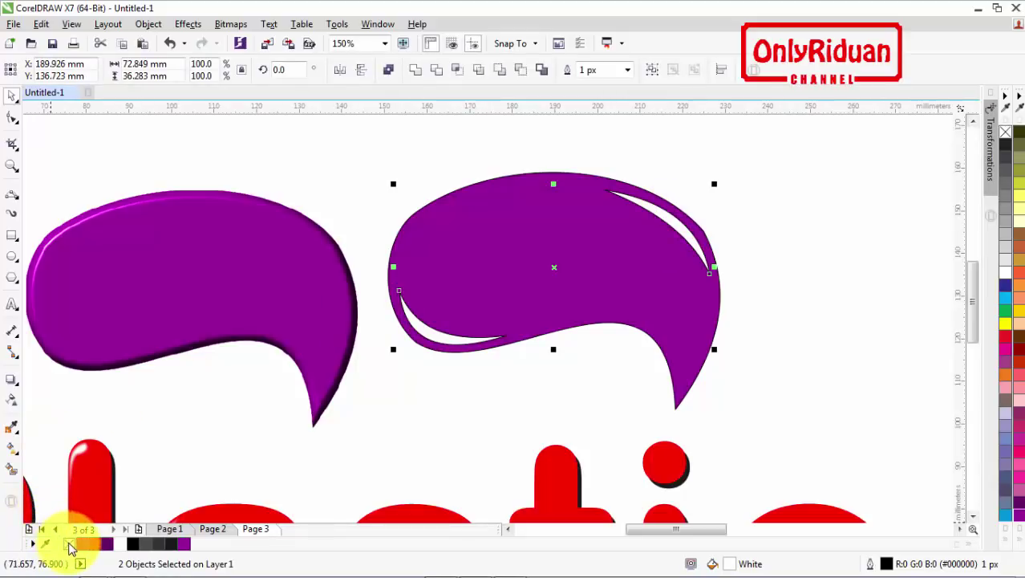
right_click(69, 545)
left_click(231, 23)
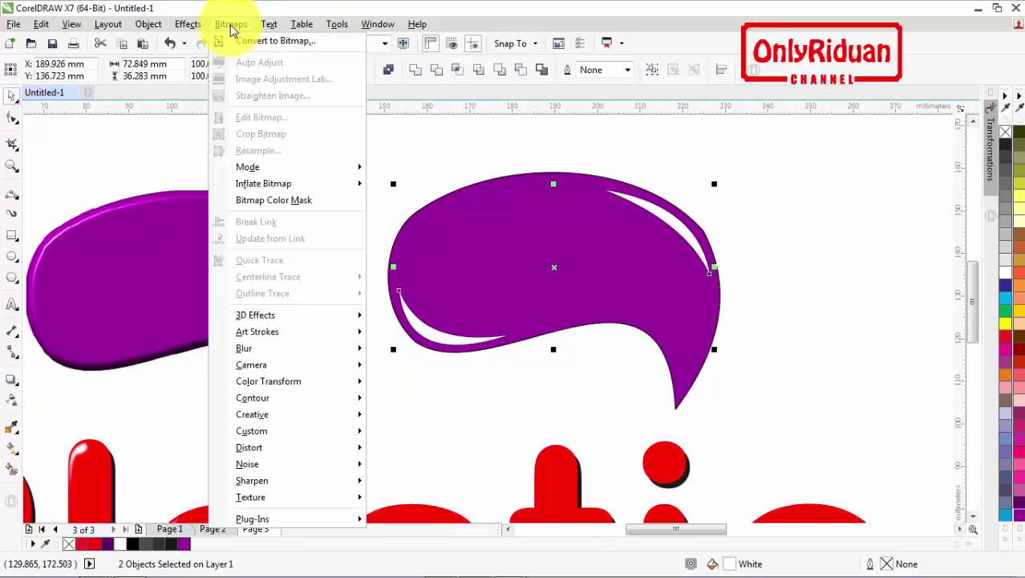
left_click(240, 39)
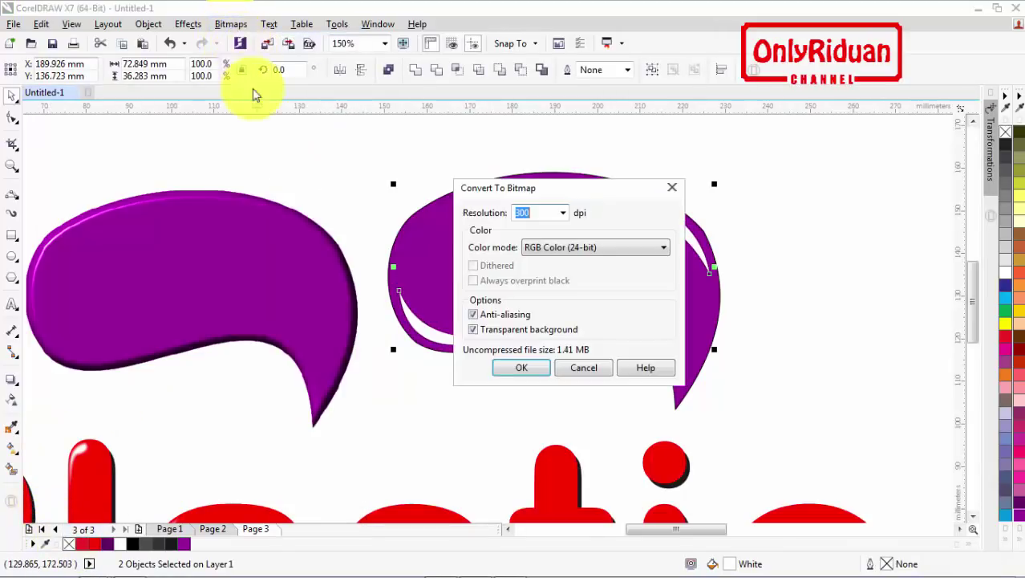
left_click(518, 367)
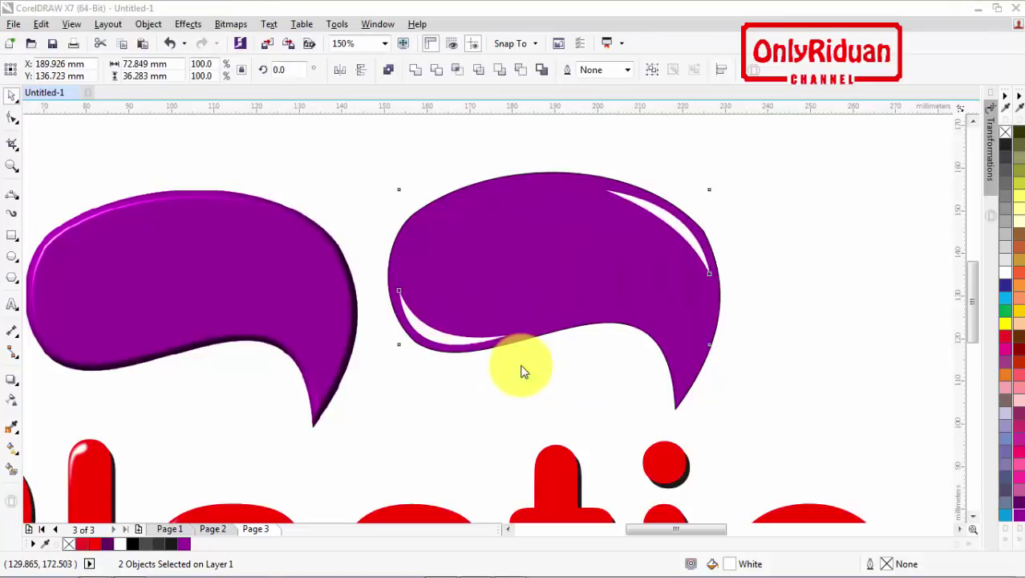
Step: Apply a Gaussian Blur with a radius of 5.2 pixels to the highlights bitmap
left_click(230, 23)
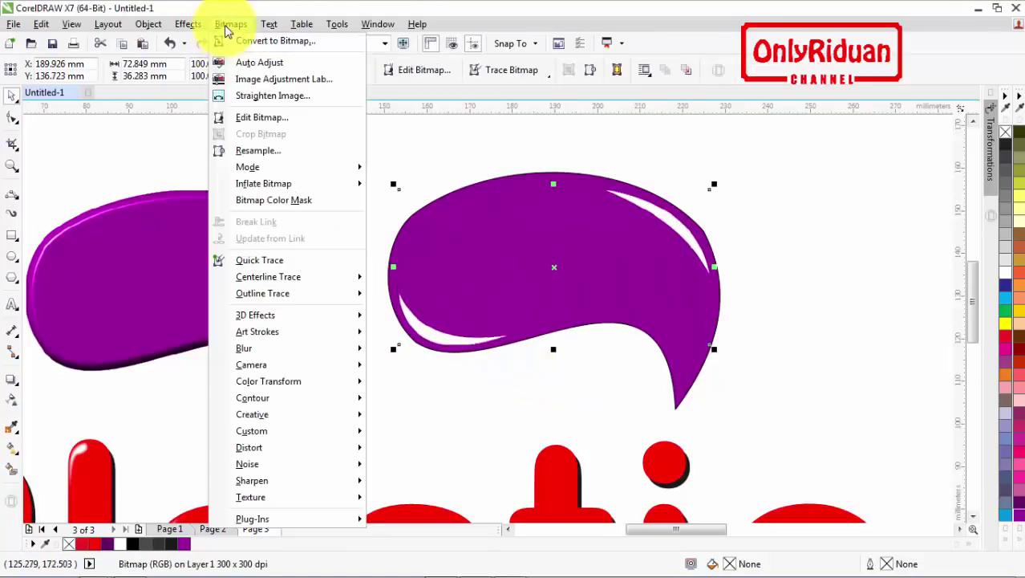
mouse_move(259, 353)
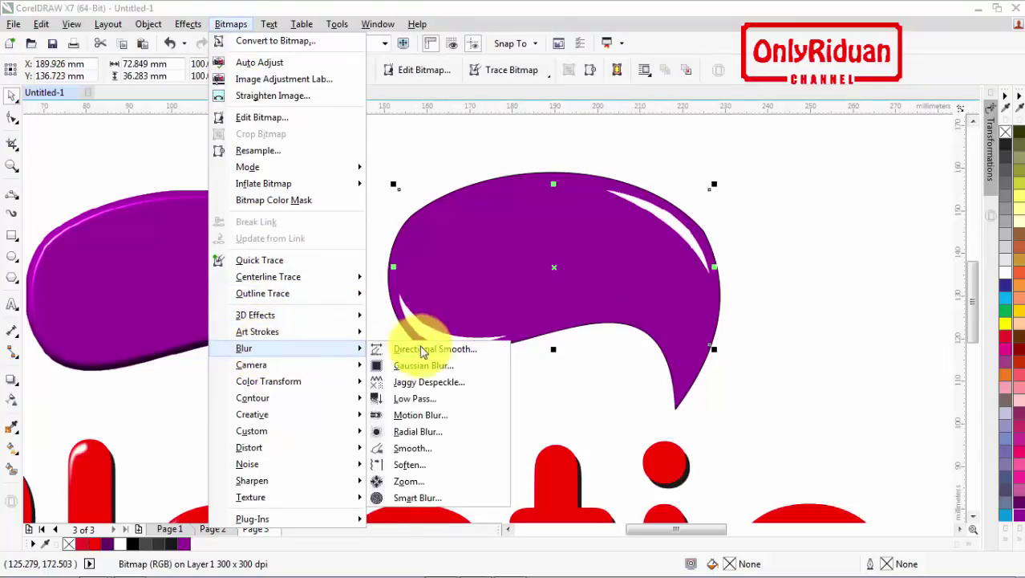
left_click(430, 365)
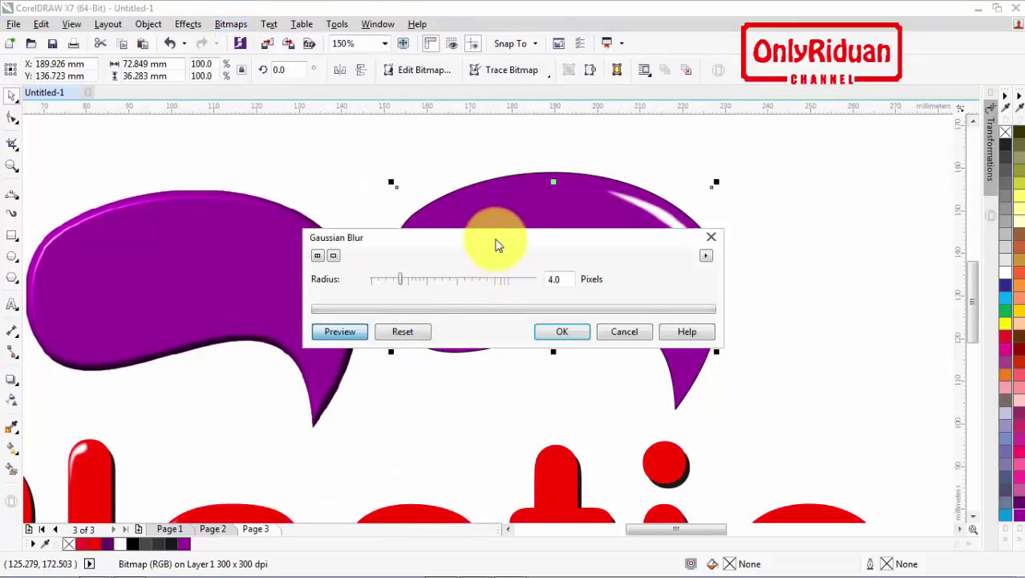
left_click_drag(497, 240, 355, 403)
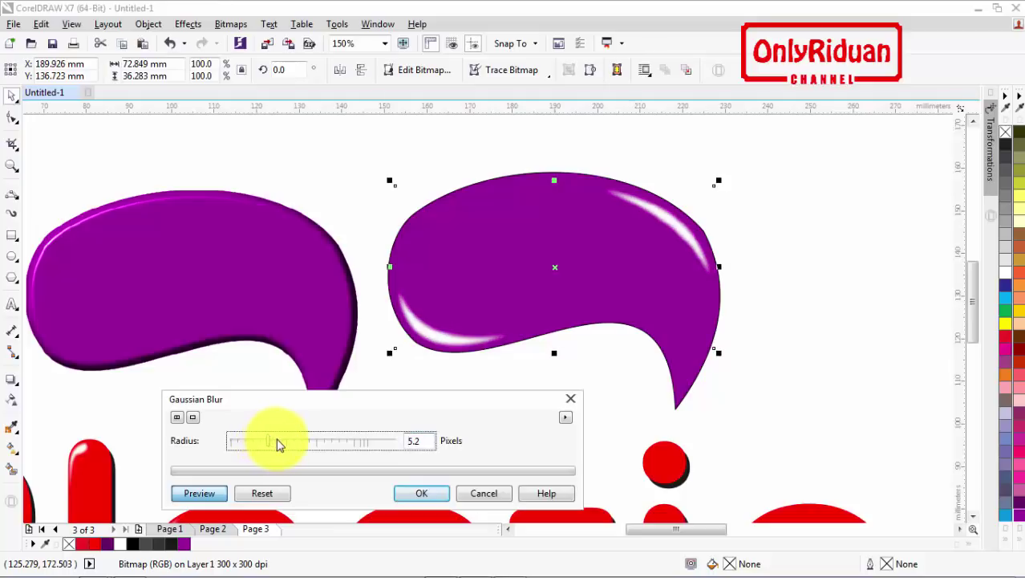
left_click(421, 492)
scroll(421, 358, "down", 2)
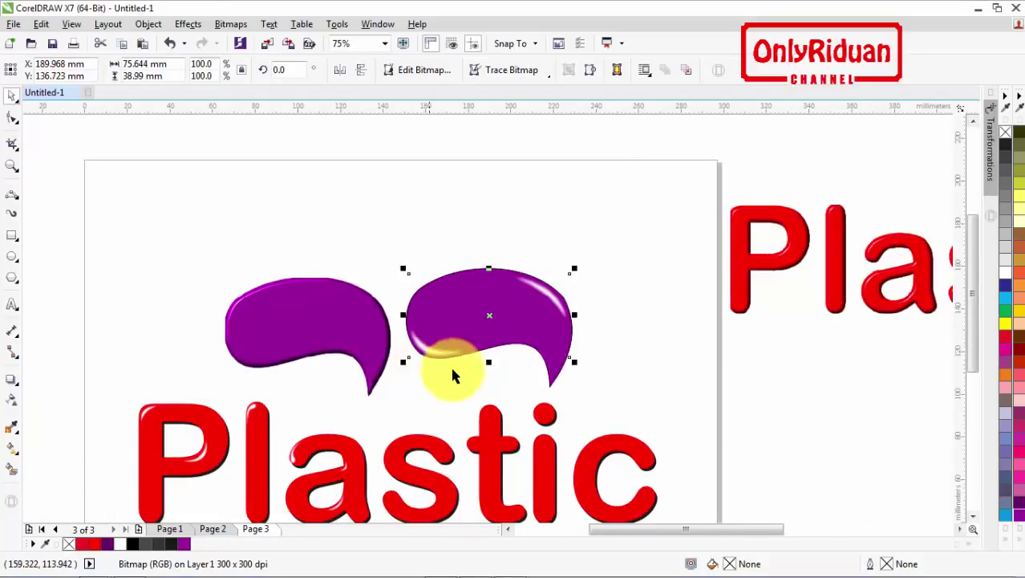
Step: Remove the outline of the flat violet bubble beneath the blurred highlights
left_click(560, 347)
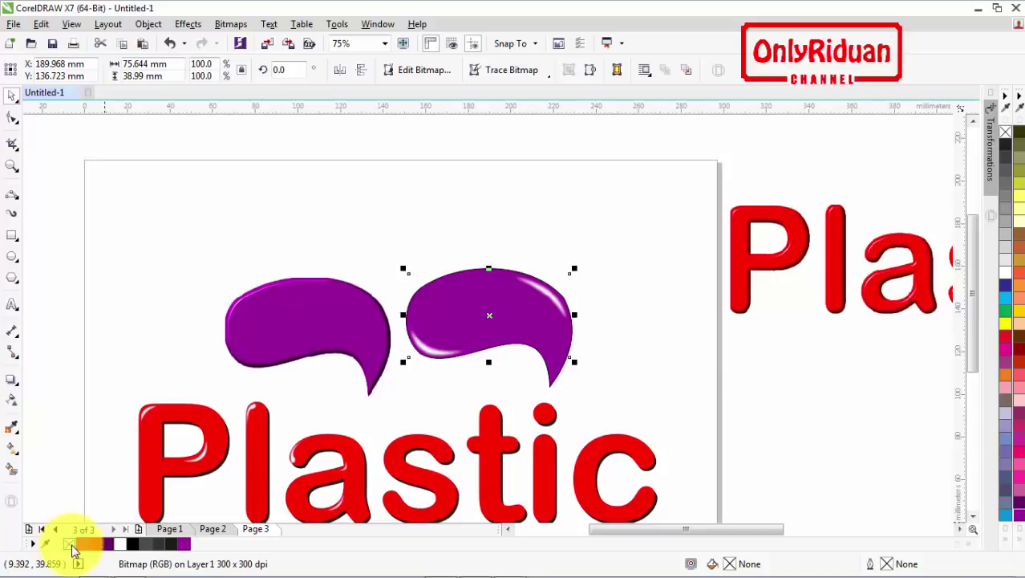
left_click(579, 373)
left_click(567, 361)
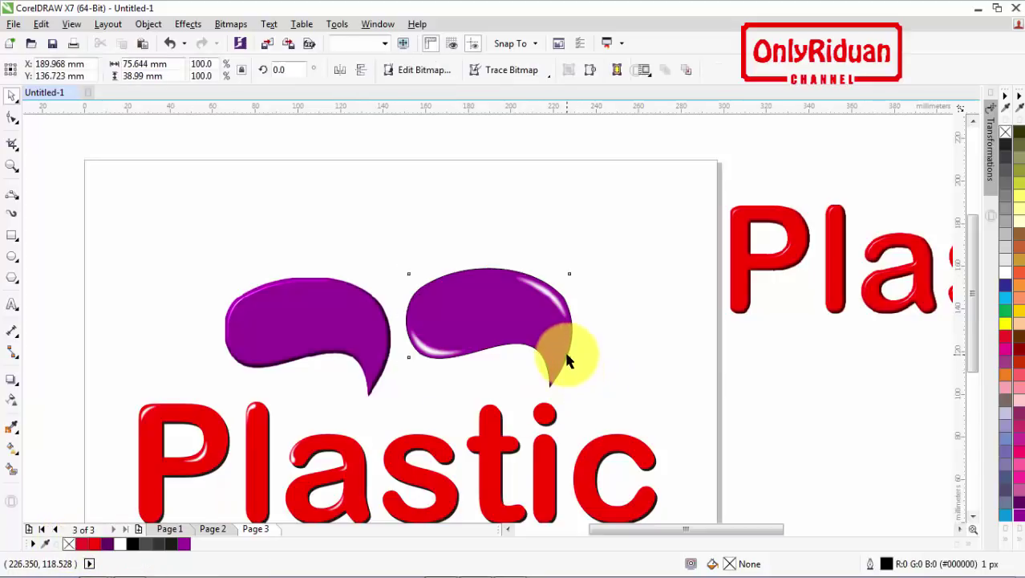
left_click(553, 385)
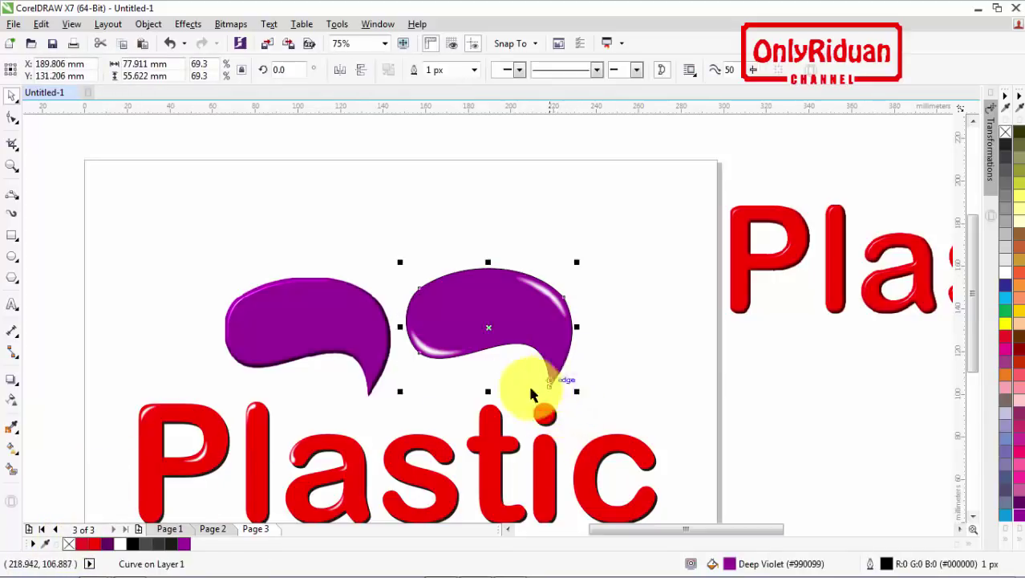
left_click(289, 229)
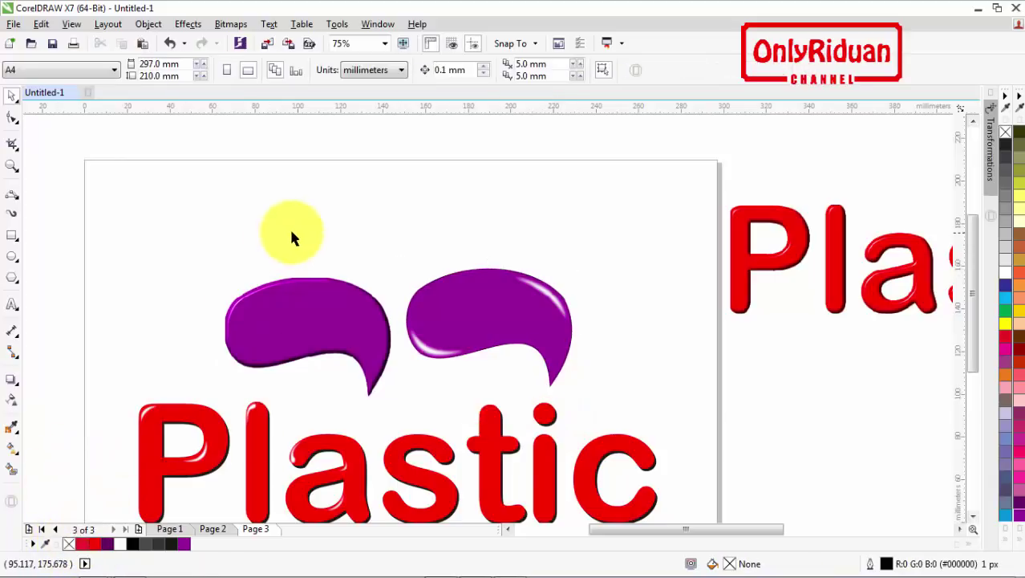
left_click(478, 313)
mouse_move(478, 313)
left_mouse_down()
mouse_move(604, 324)
mouse_move(520, 303)
mouse_move(498, 316)
left_mouse_up()
key("Escape")
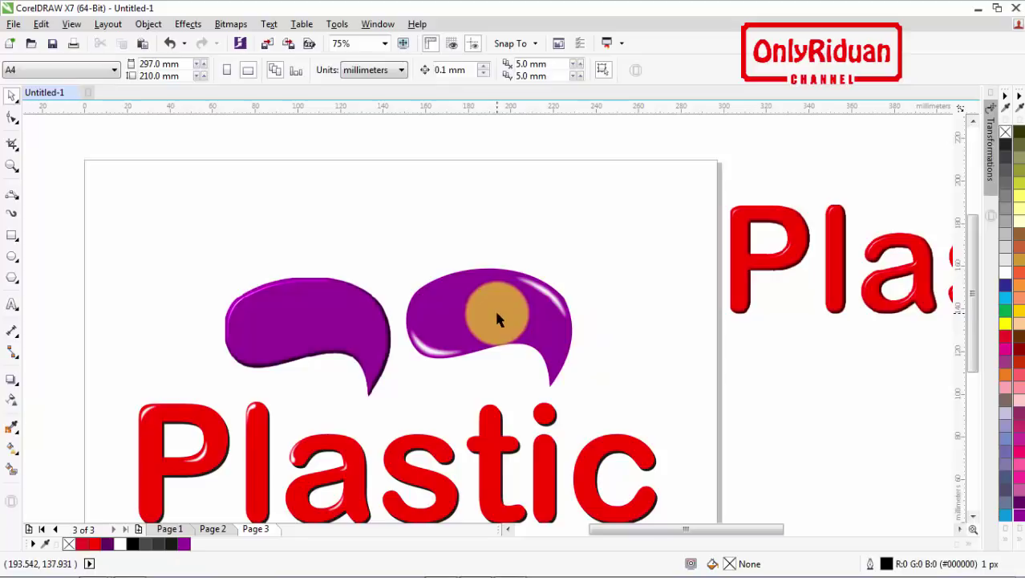
Step: Compare the two violet bubbles and the red word on Page 3 with the finished banner design on Page 1
left_click(170, 530)
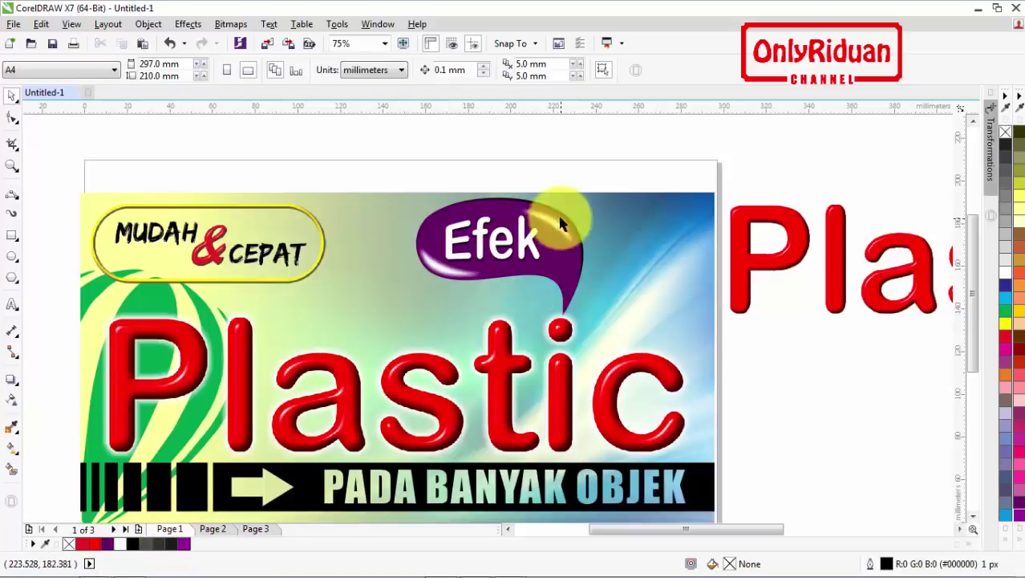
left_click(255, 530)
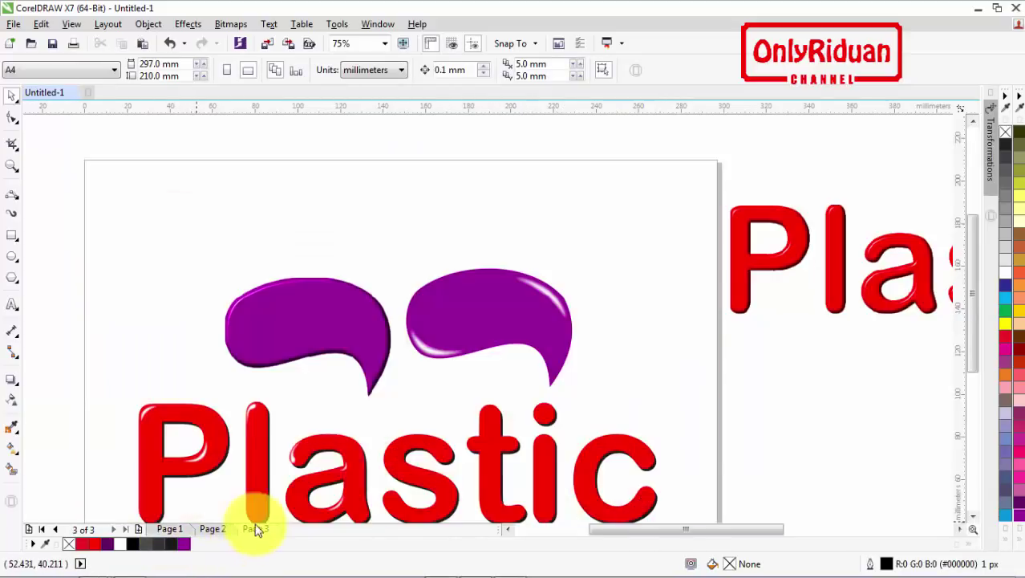
left_click(442, 347)
left_click(337, 314)
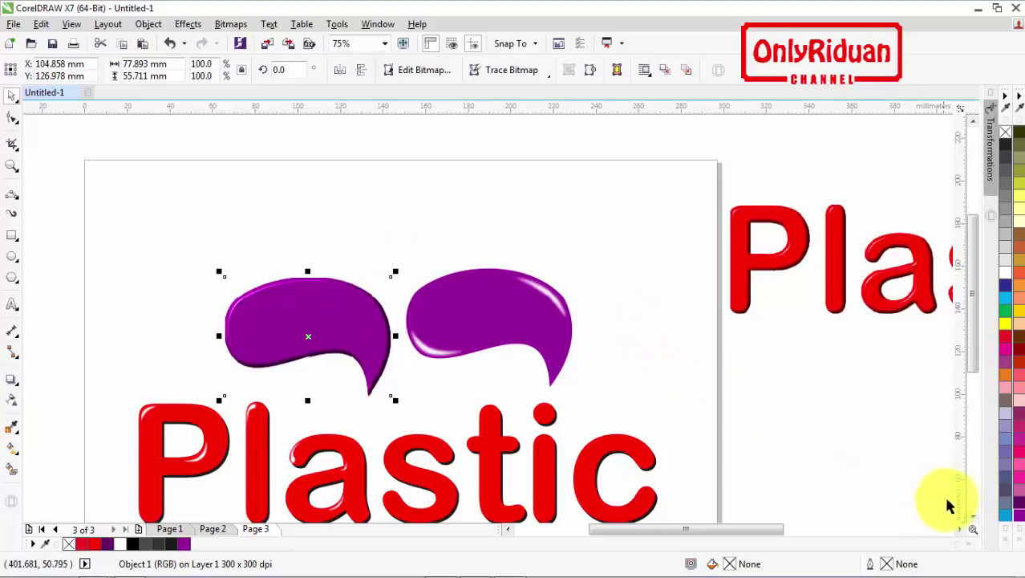
left_click(973, 517)
left_click(974, 518)
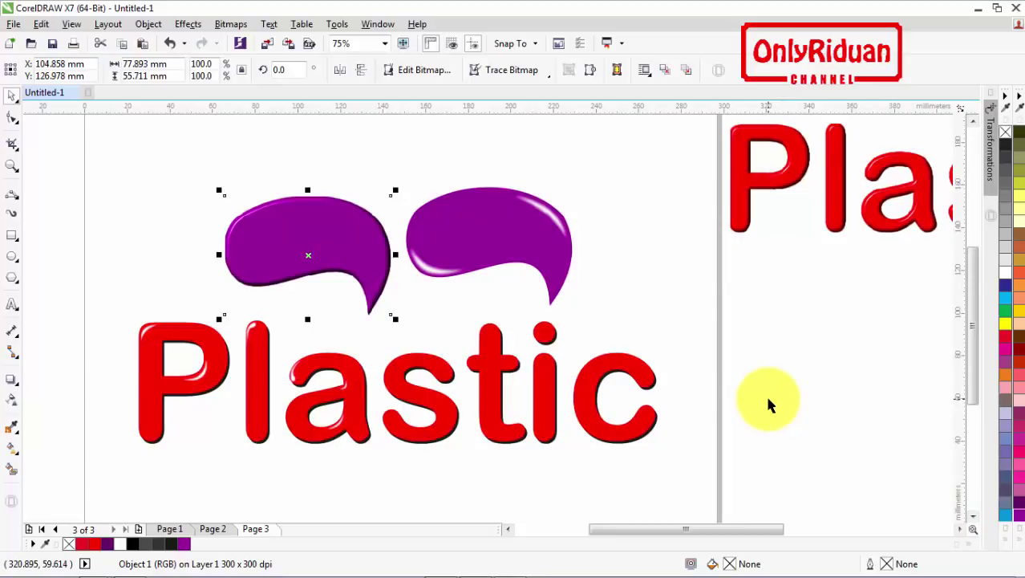
left_click(176, 528)
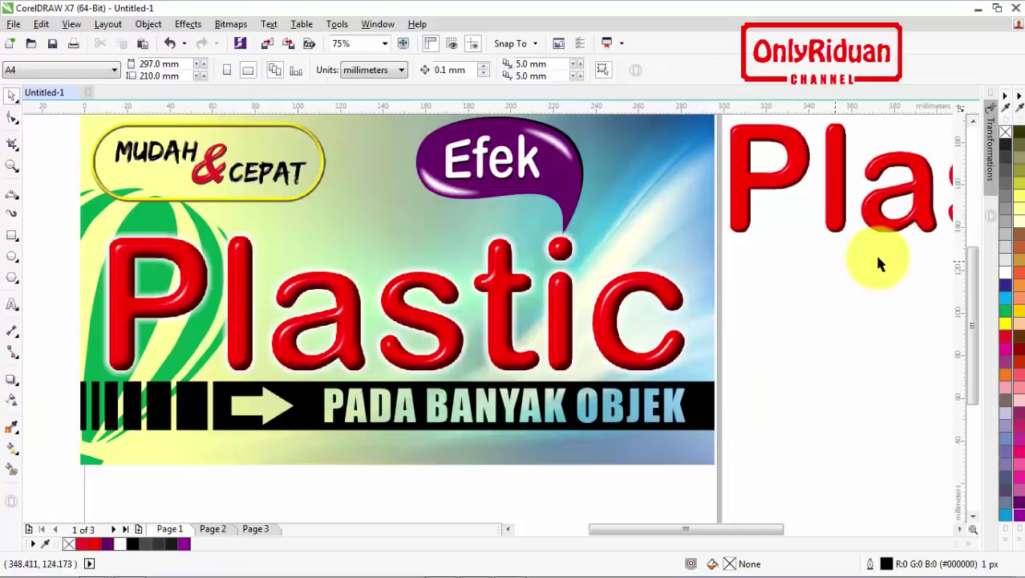
left_click(973, 121)
left_click(972, 120)
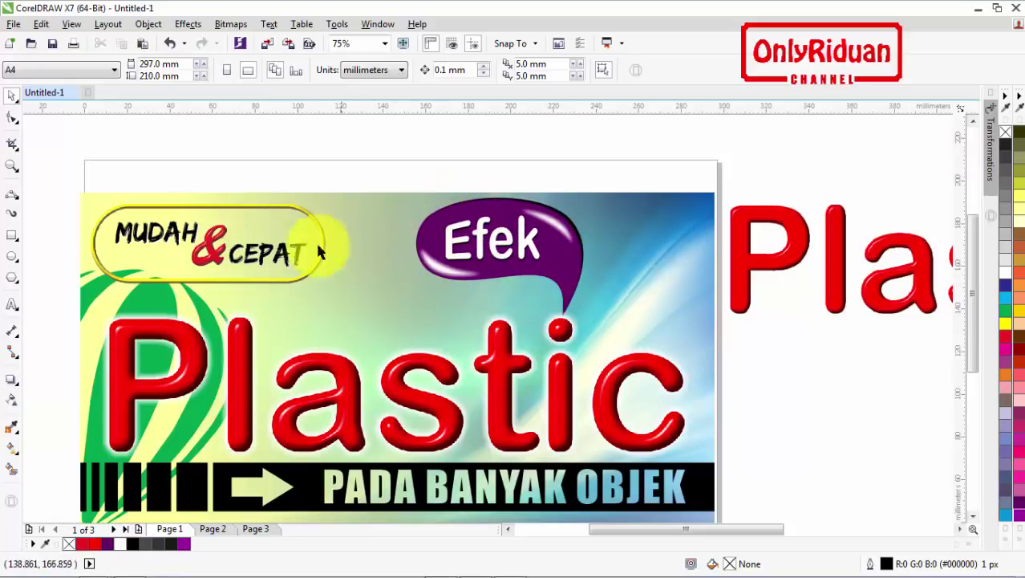
left_click(282, 214)
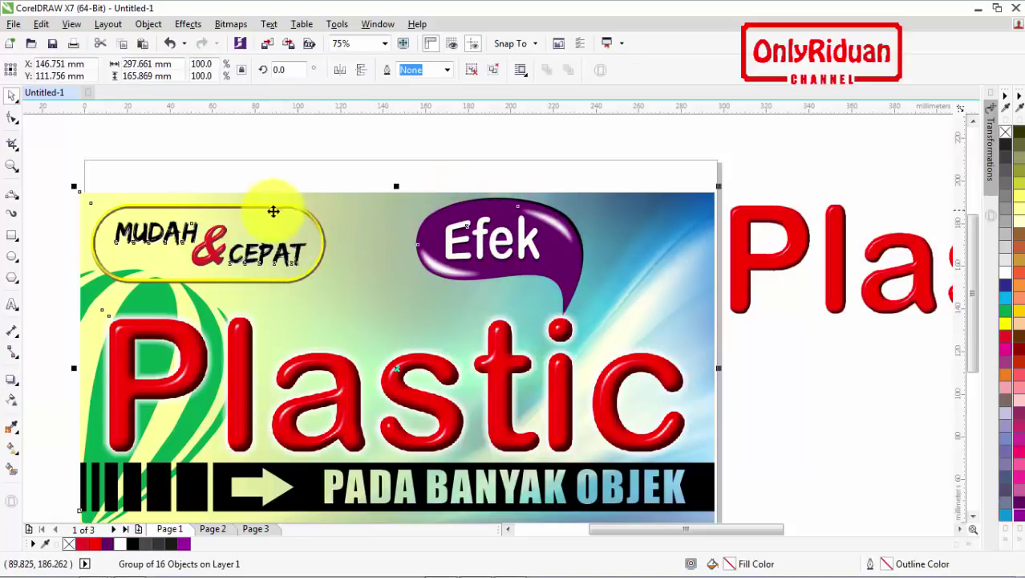
left_click(255, 528)
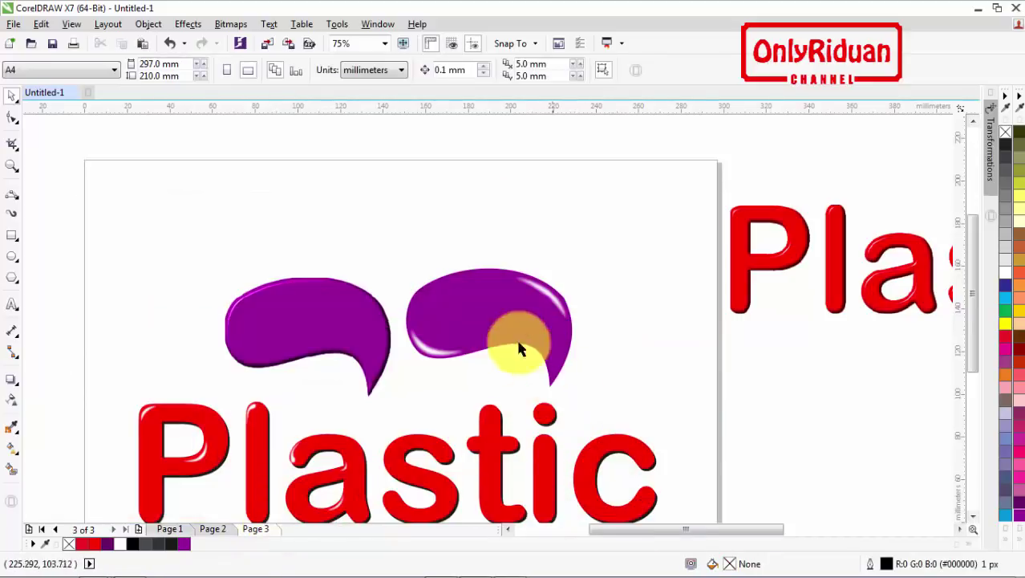
Step: Move the plastic bubble bitmap across the page's right edge, and the highlighted bubble with its highlights to the page's upper-right corner
left_click(325, 323)
left_click_drag(313, 321, 684, 323)
left_click_drag(365, 245, 618, 406)
left_click_drag(512, 325, 618, 210)
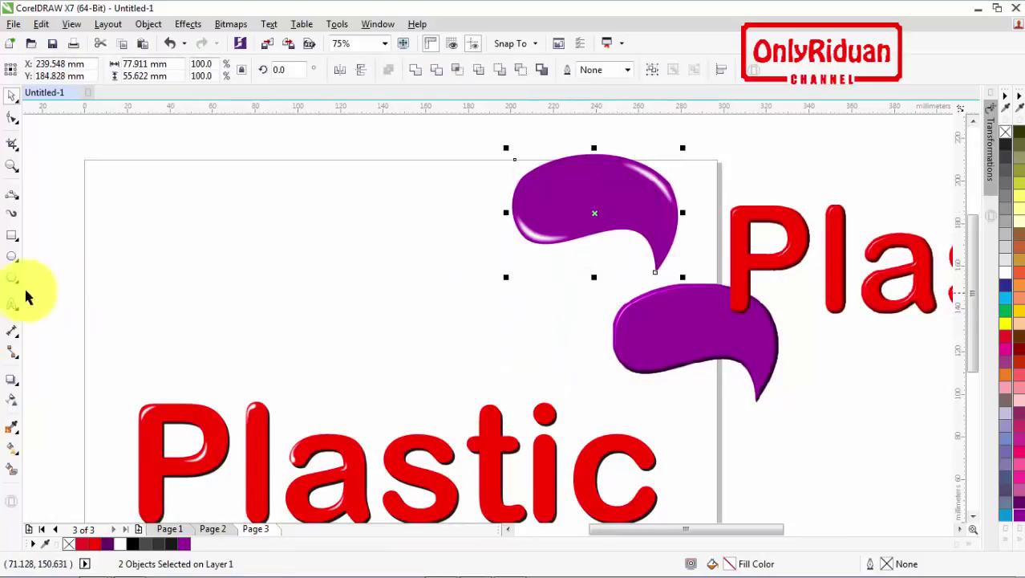
Step: Draw a rectangle about 126 × 40 mm above the word "Plastic" and round its corners to a radius of about 20 mm
left_click(13, 238)
left_click_drag(175, 236, 446, 322)
left_click(12, 117)
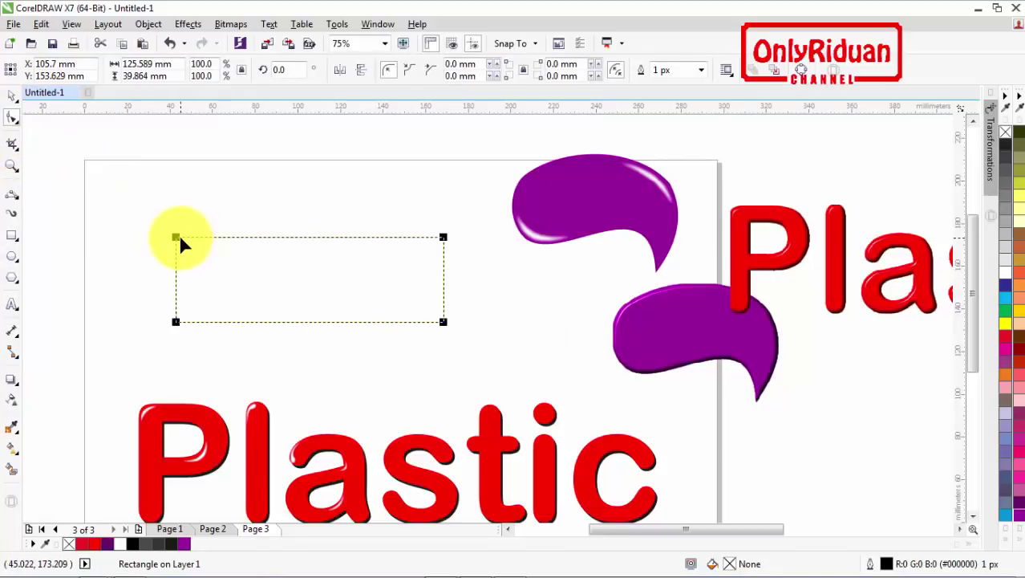
left_click_drag(176, 236, 263, 241)
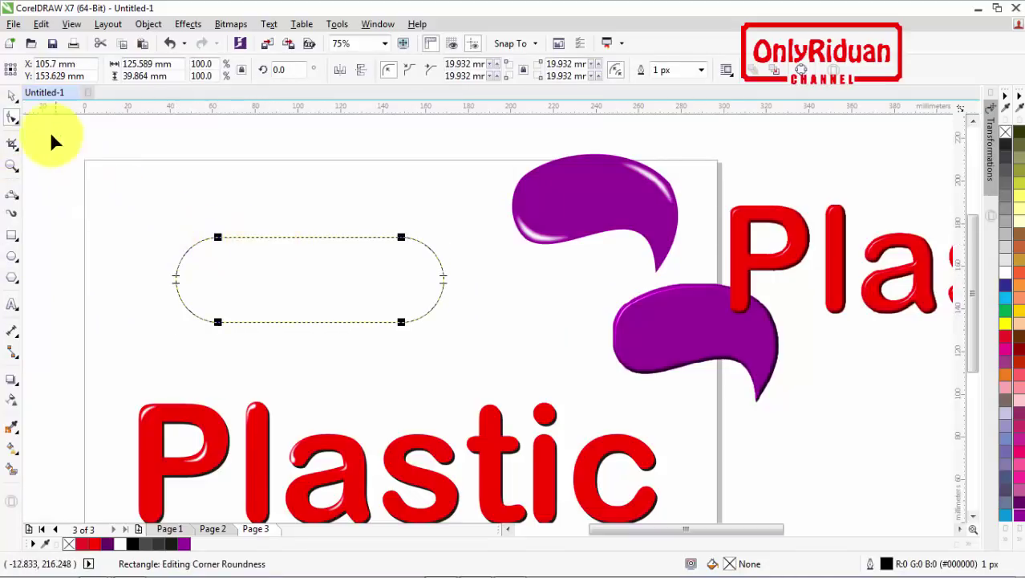
Step: Add a single inside contour with a 3.175 mm offset to the rounded rectangle and break the contour group apart
left_click(12, 96)
left_click(258, 261)
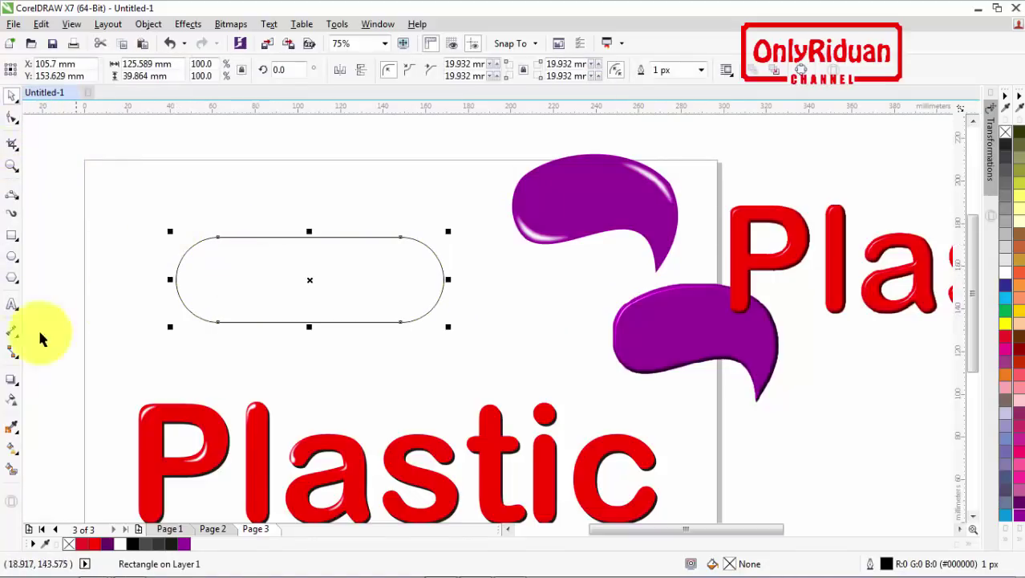
left_click(19, 384)
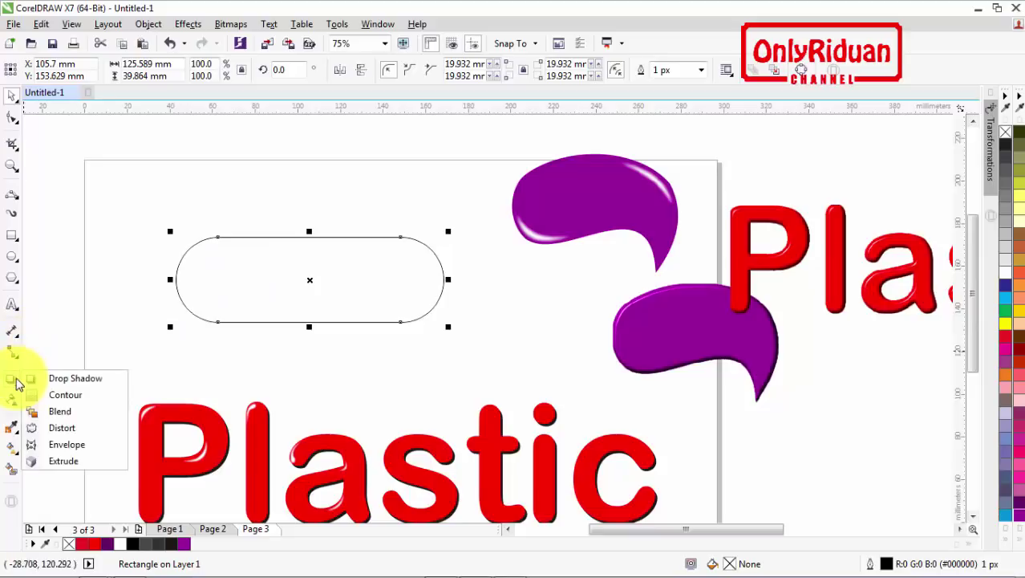
left_click(69, 404)
mouse_move(424, 316)
left_mouse_down()
mouse_move(400, 305)
mouse_move(418, 326)
mouse_move(412, 321)
left_mouse_up()
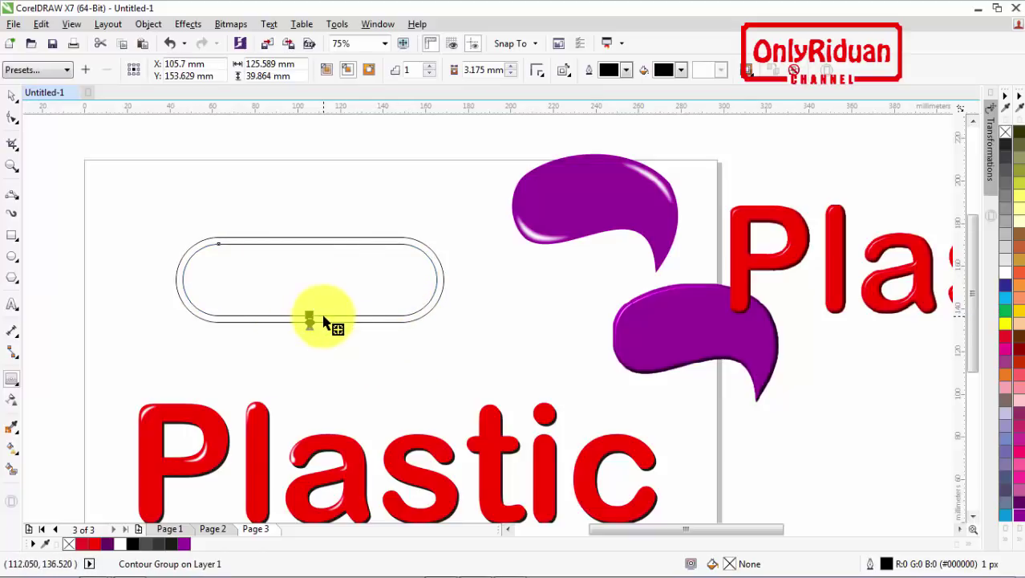
right_click(324, 321)
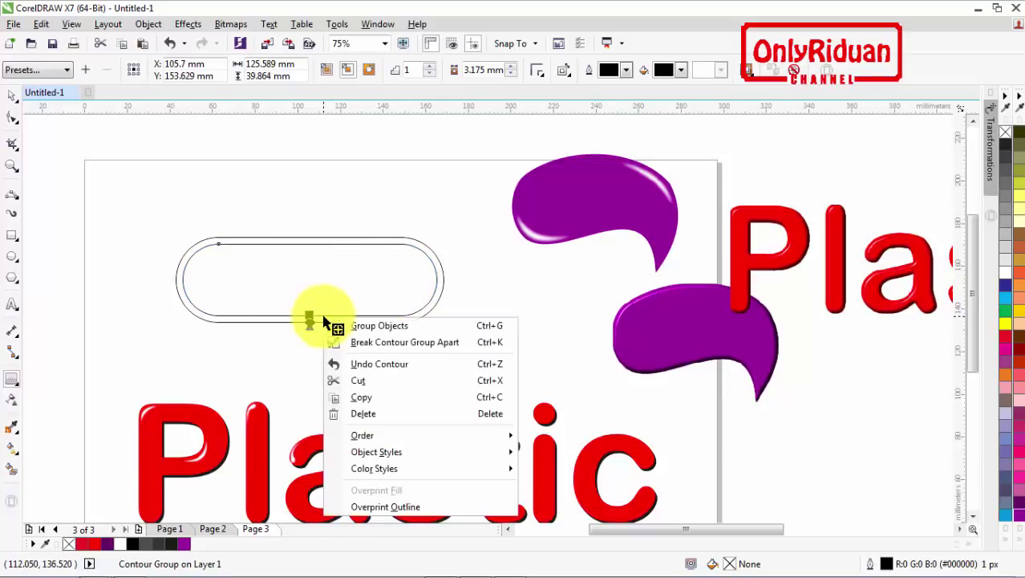
left_click(365, 346)
left_click(157, 146)
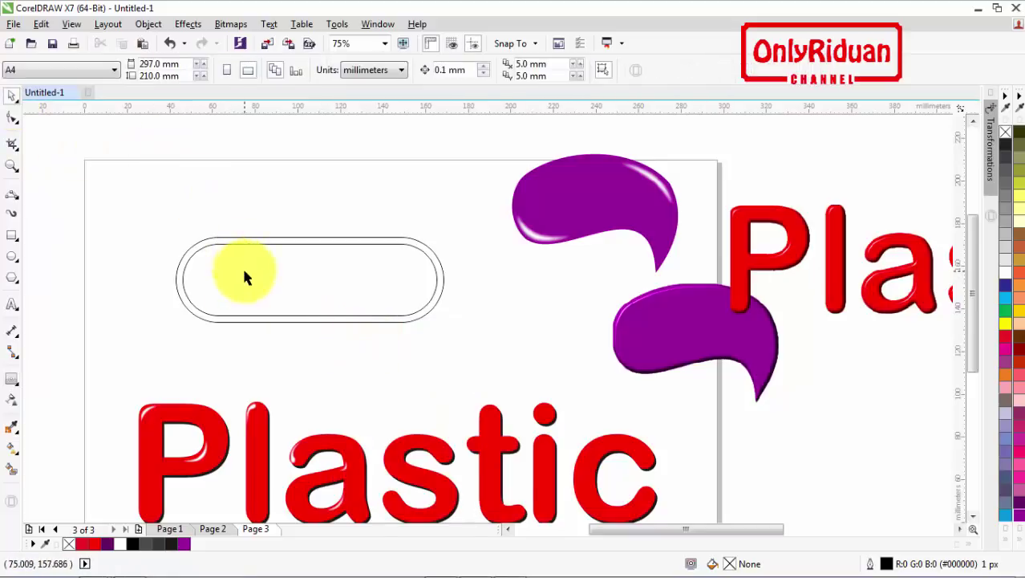
left_click_drag(245, 277, 281, 181)
key("ctrl+z")
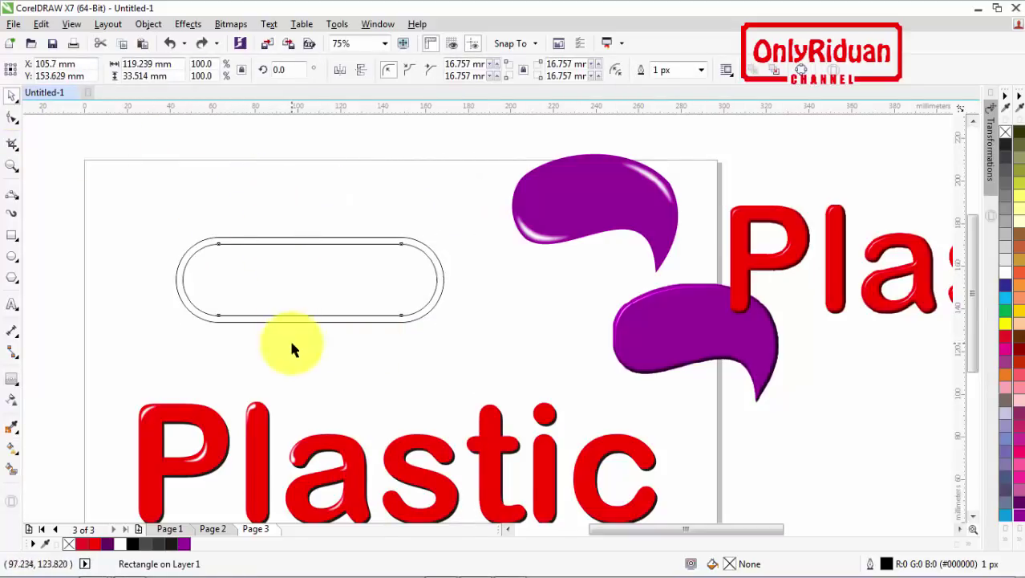
left_click(292, 343)
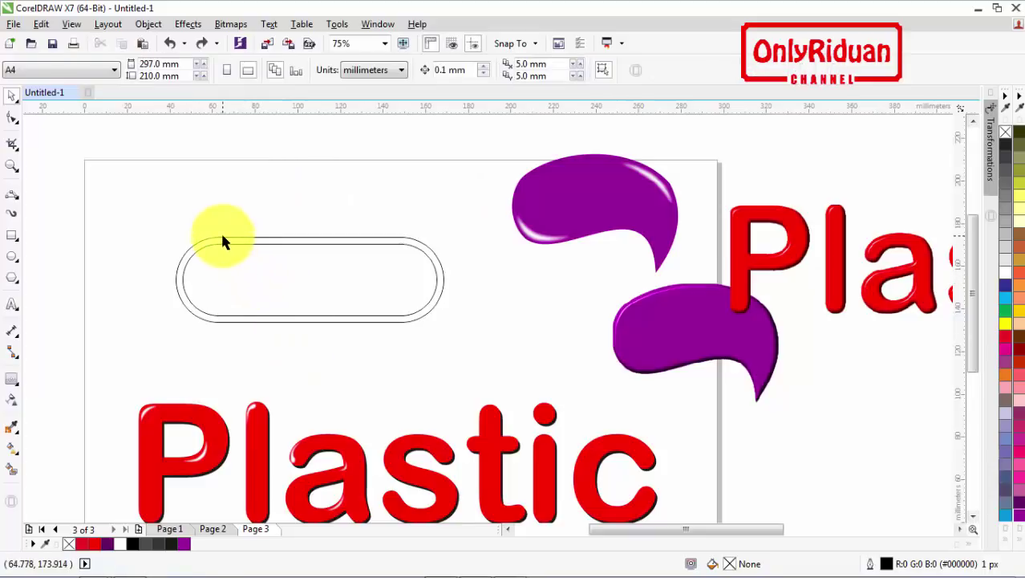
Step: Trim the outer rounded rectangle with the inner one, then move the leftover inner shape out and delete it
left_click(223, 241)
left_click(288, 299, "shift")
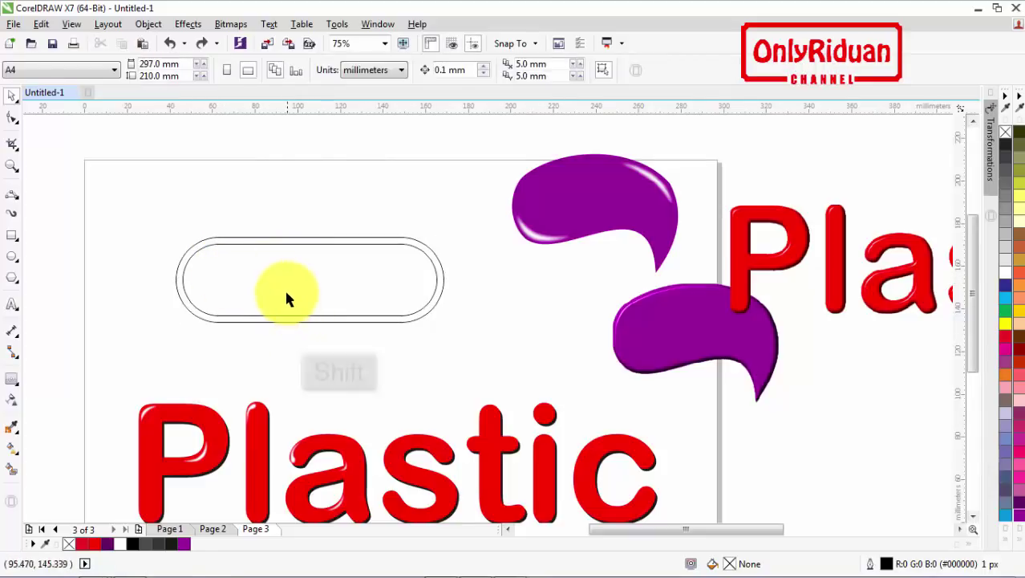
left_click(287, 295, "shift")
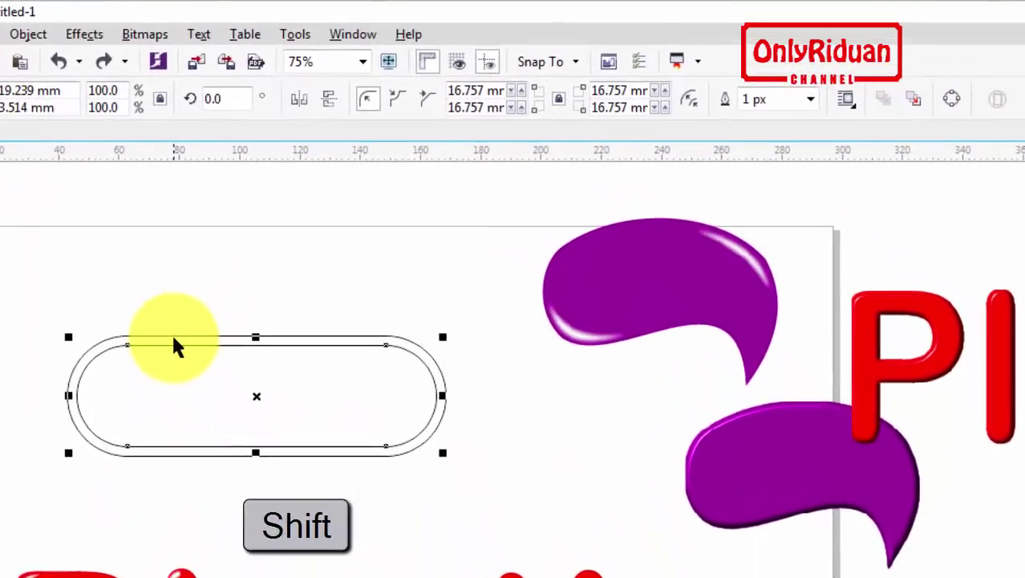
left_click(174, 339, "shift")
left_click(440, 100)
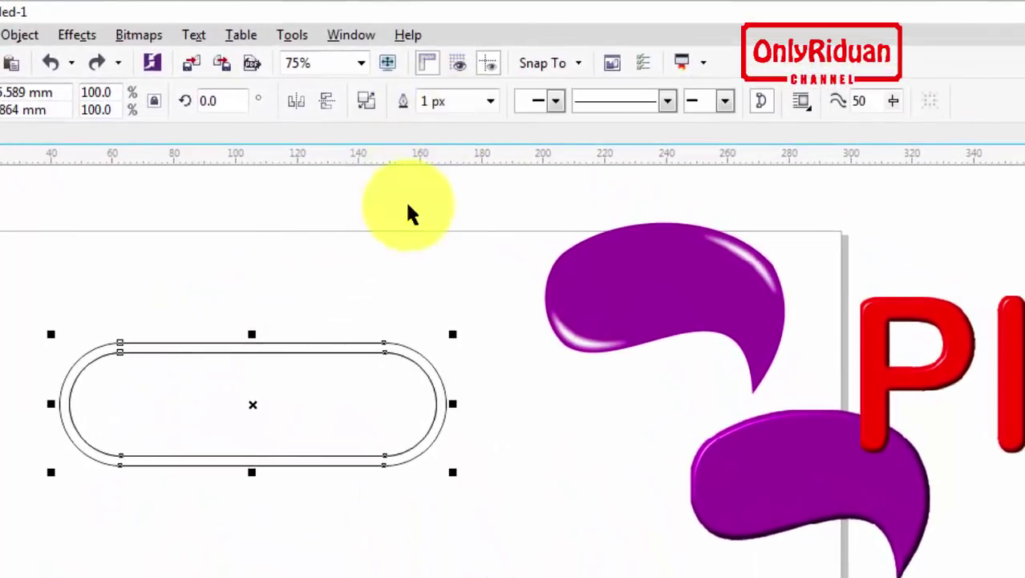
left_click(304, 389)
left_click_drag(273, 404, 199, 239)
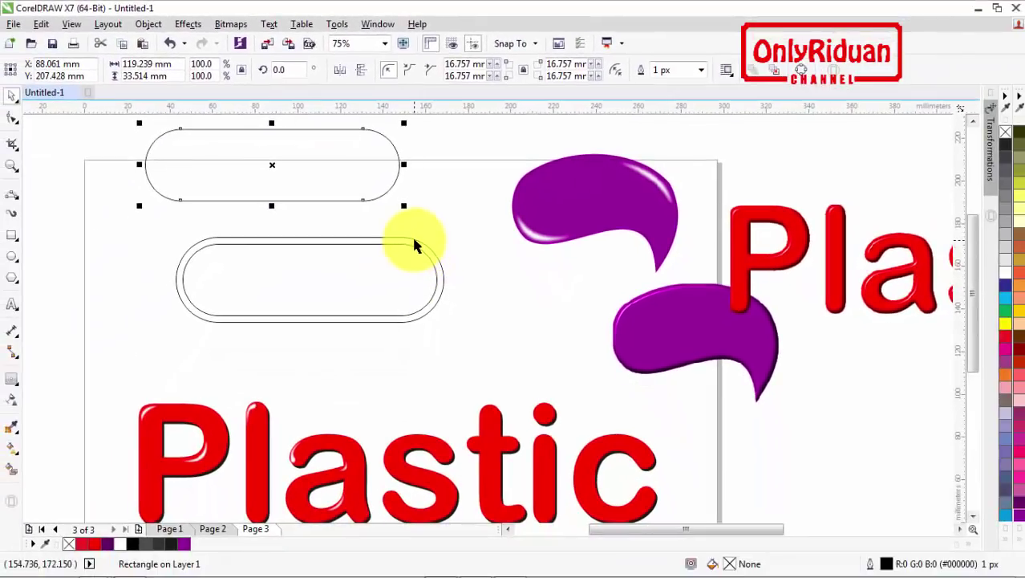
key("Delete")
Step: Fill the ring-shaped frame with yellow and move it up onto the page's upper edge
left_click(421, 245)
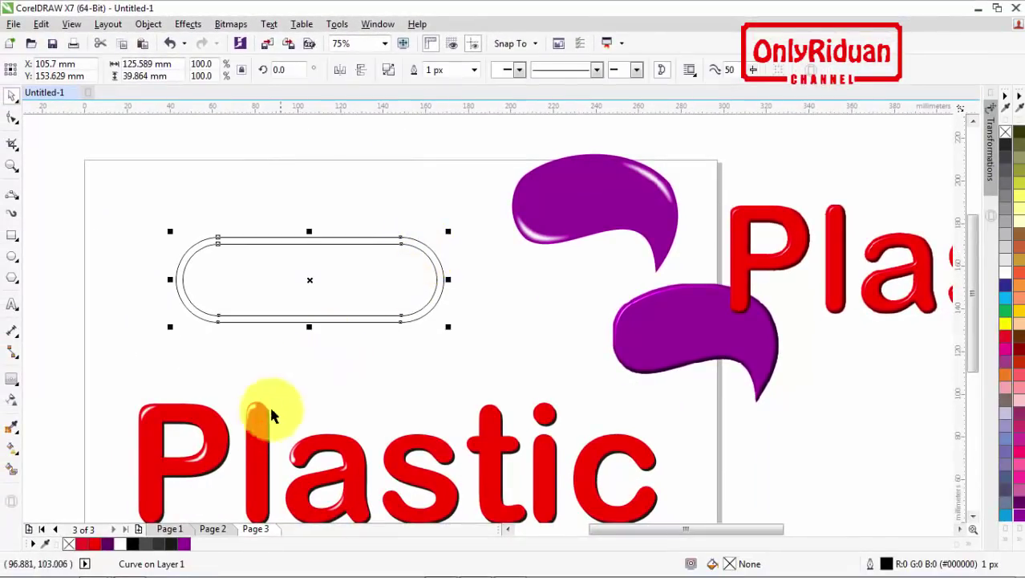
left_click(1005, 324)
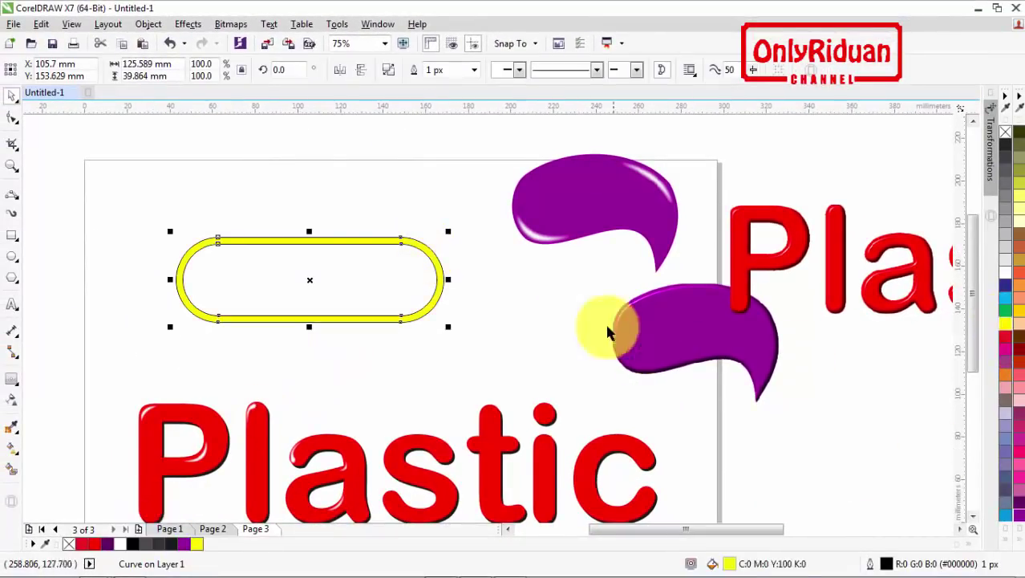
left_click(608, 332)
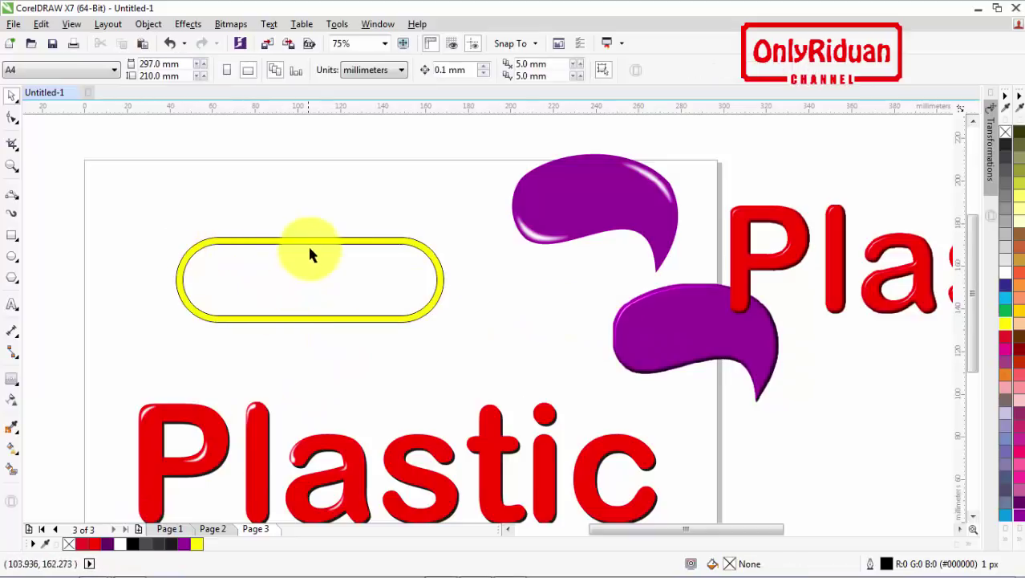
left_click_drag(309, 245, 283, 157)
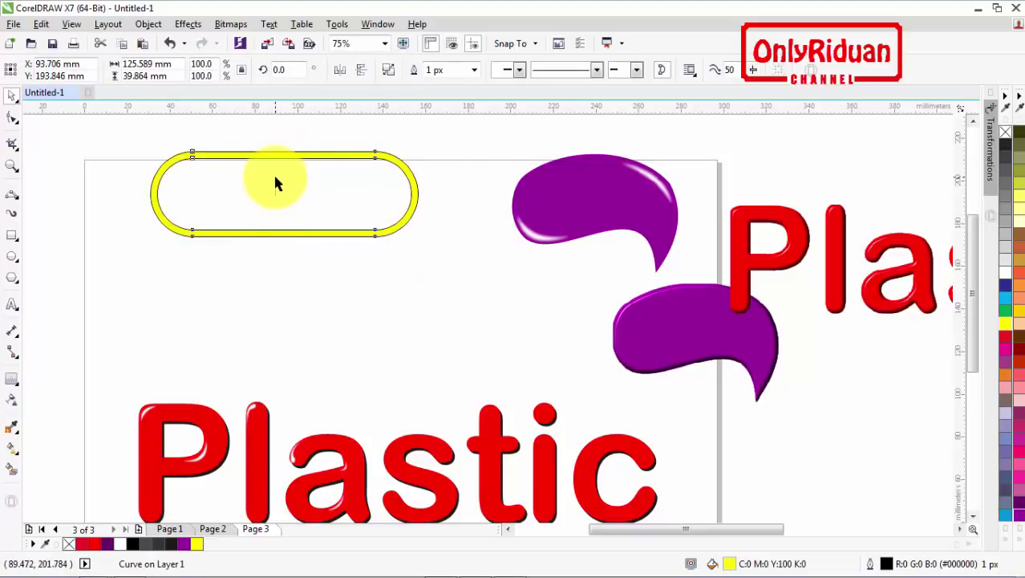
left_click(274, 182)
Step: Draw a yellow-filled rectangle about 115 × 38 mm below the frame, with its corners rounded to a radius of about 19 mm
left_click(12, 235)
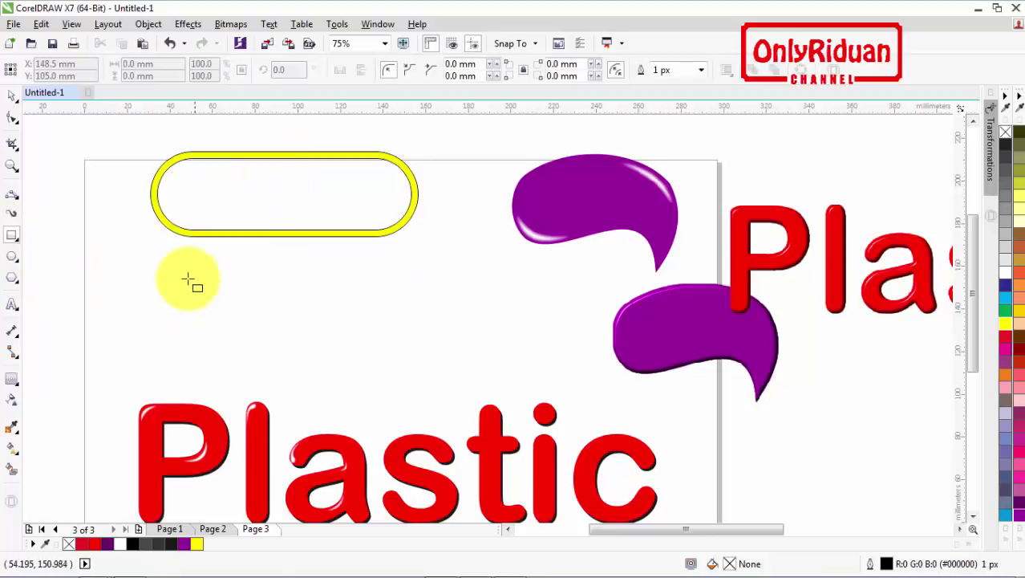
mouse_move(188, 279)
left_mouse_down()
mouse_move(497, 361)
mouse_move(429, 354)
left_mouse_up()
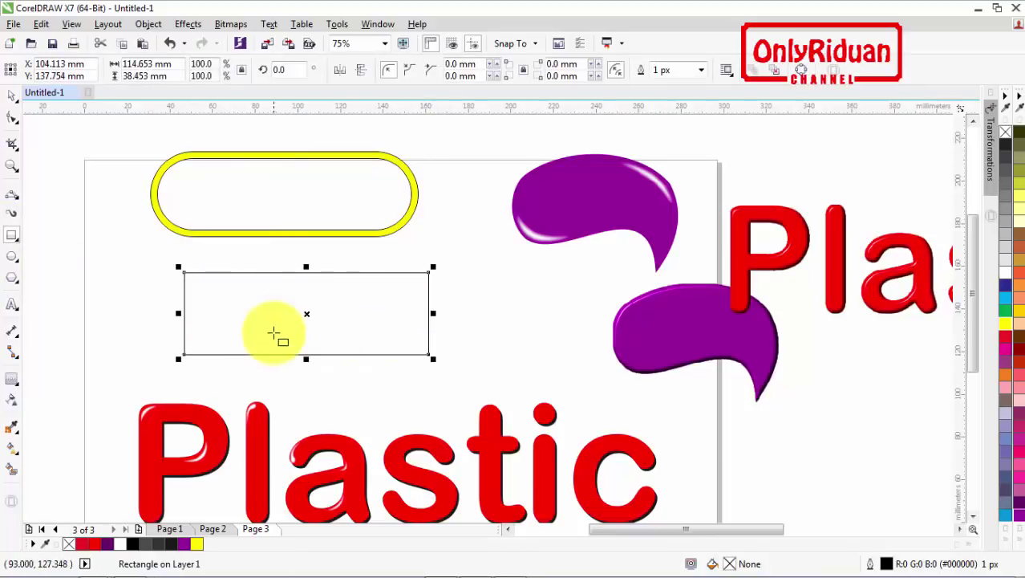
left_click(12, 118)
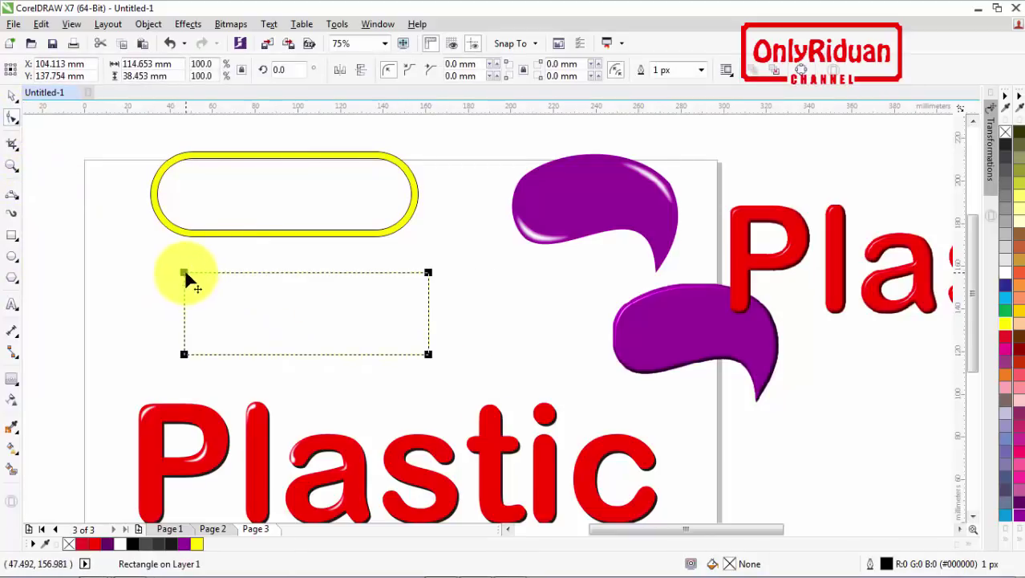
left_click_drag(185, 274, 333, 297)
left_click(1006, 323)
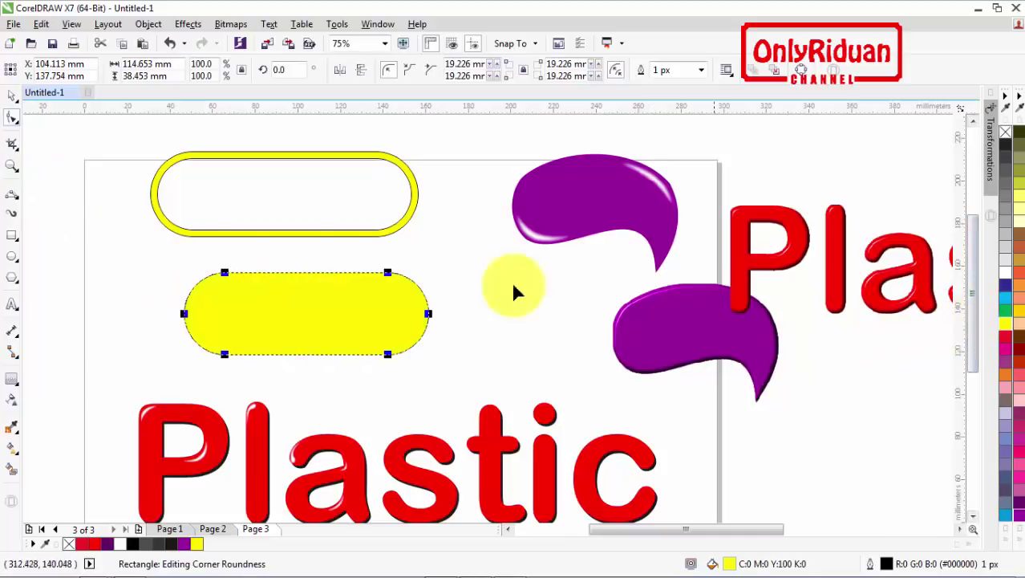
Step: Move the solid yellow pill shape up beneath the frame and widen it to about 128 mm
left_click(12, 94)
left_click_drag(343, 314, 309, 297)
left_click_drag(400, 296, 425, 295)
Step: Remove the outlines of the yellow frame and the yellow pill shape, and nudge the pill shape slightly left
left_click_drag(123, 129, 171, 180)
left_click_drag(317, 273, 465, 349)
right_click(69, 545)
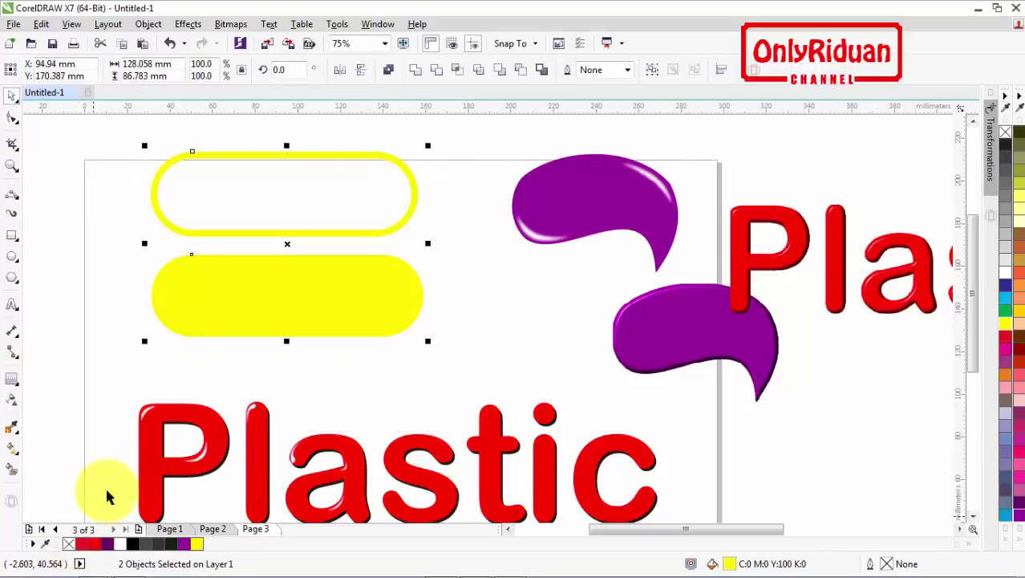
left_click(352, 302)
left_click_drag(346, 300, 339, 298)
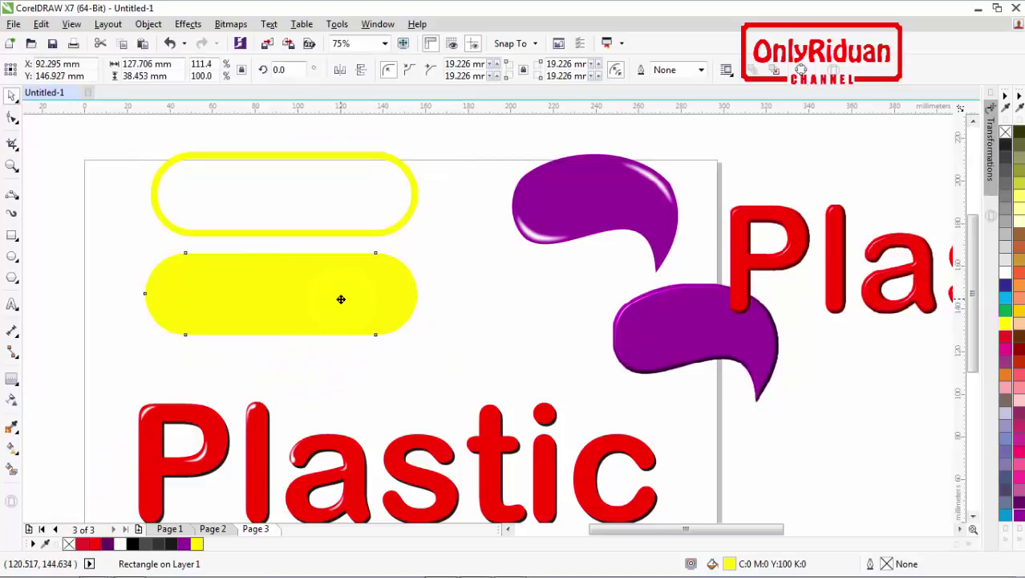
left_click_drag(586, 217, 571, 222)
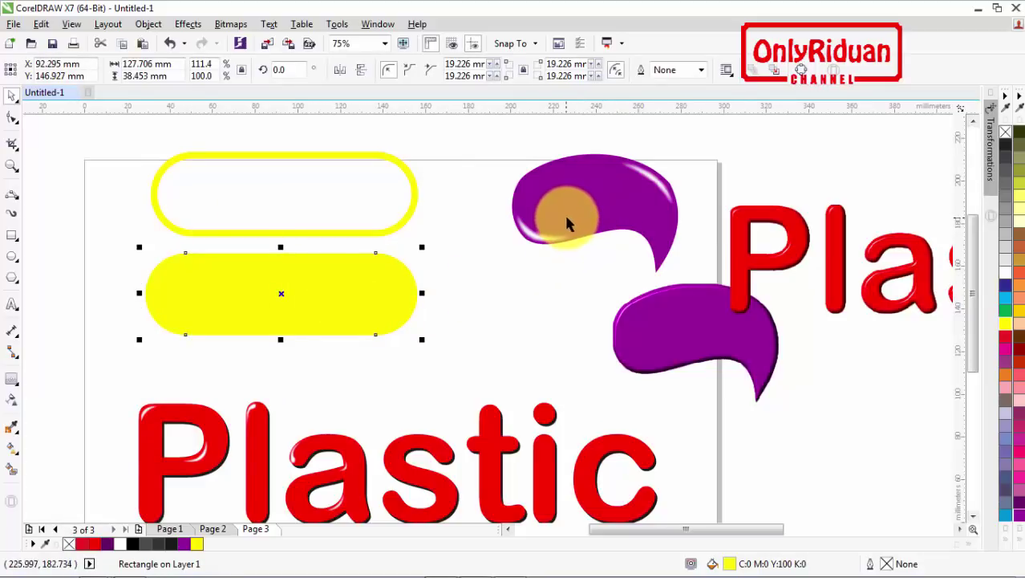
Step: Convert the solid yellow pill shape and the yellow frame into separate 300 dpi RGB bitmaps
left_click(233, 27)
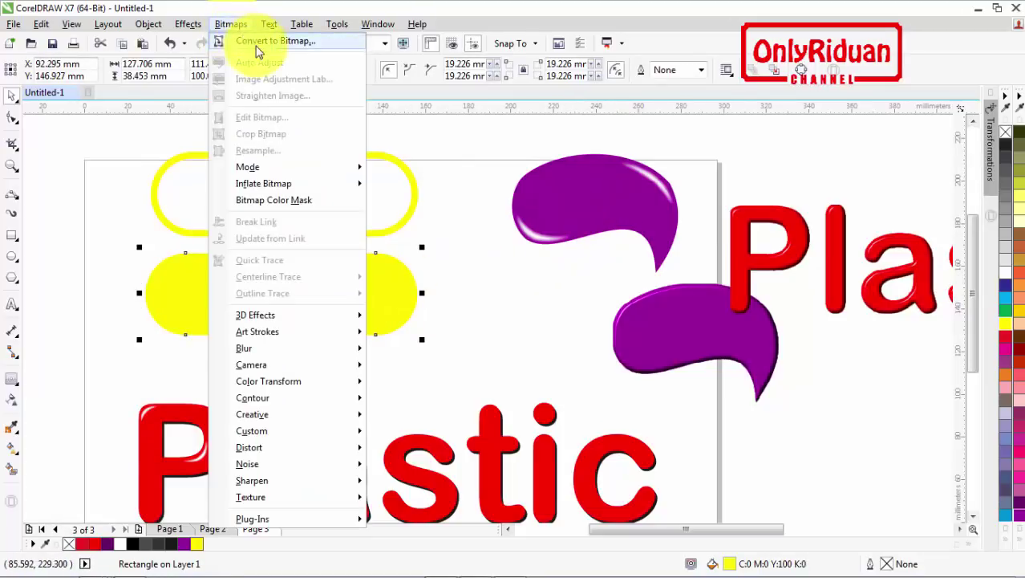
left_click(252, 38)
left_click(515, 369)
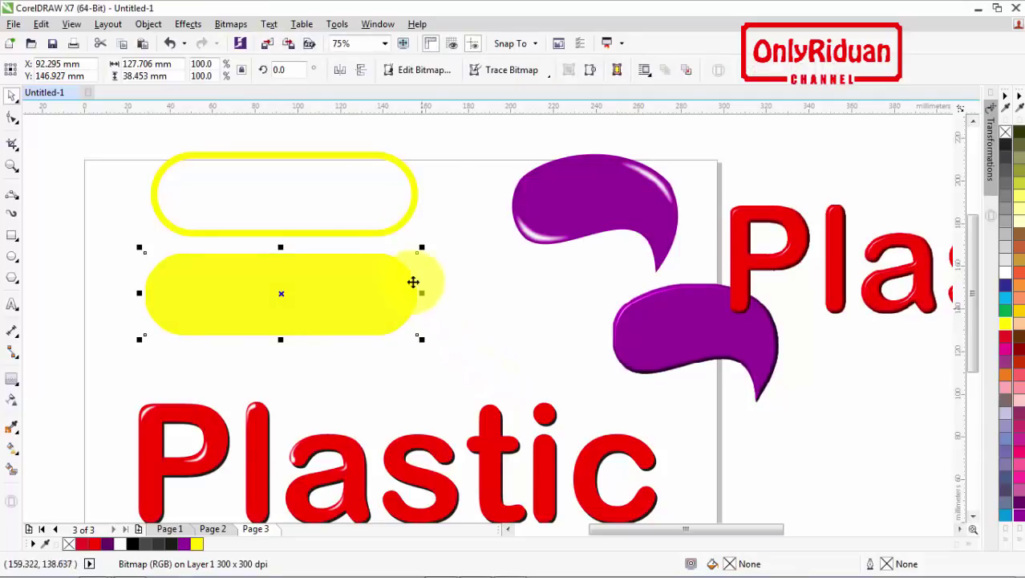
left_click(411, 215)
left_click(231, 24)
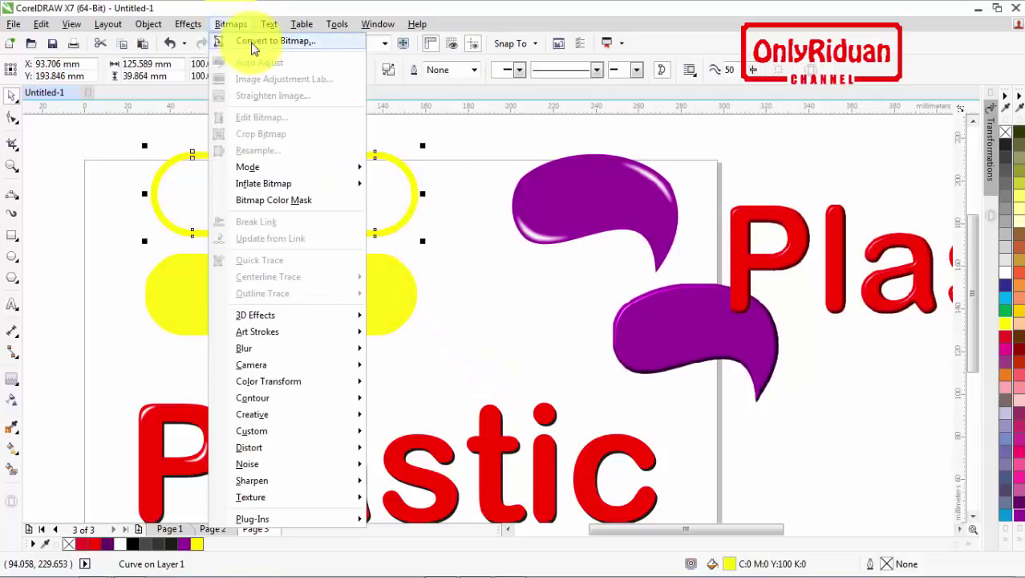
left_click(252, 39)
left_click(520, 366)
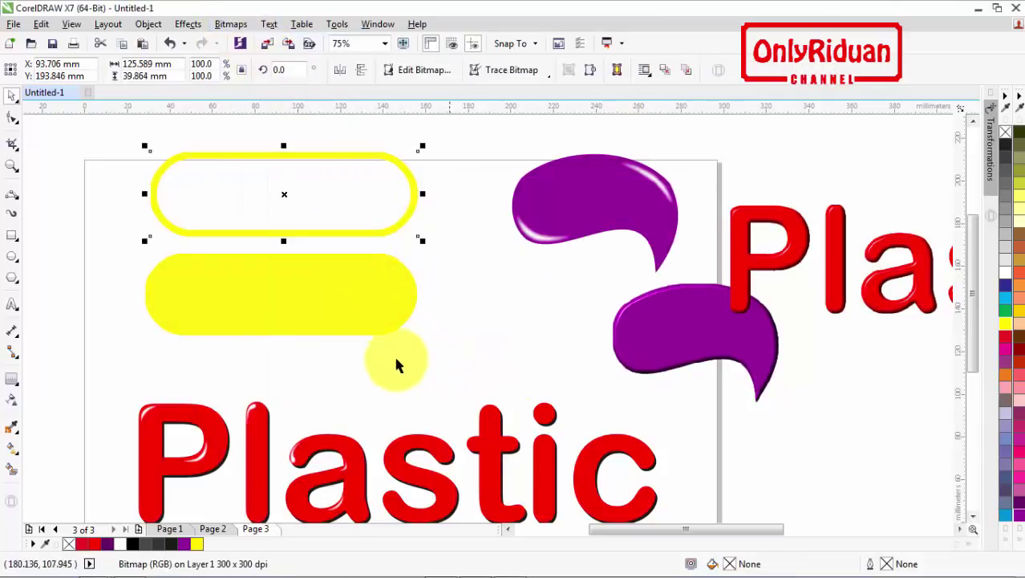
Step: Edit the solid pill bitmap in PHOTO-PAINT, apply the Plastic texture with Highlight 85, Depth 25, Smoothness 85, light direction 317, and save it back
left_click(357, 302)
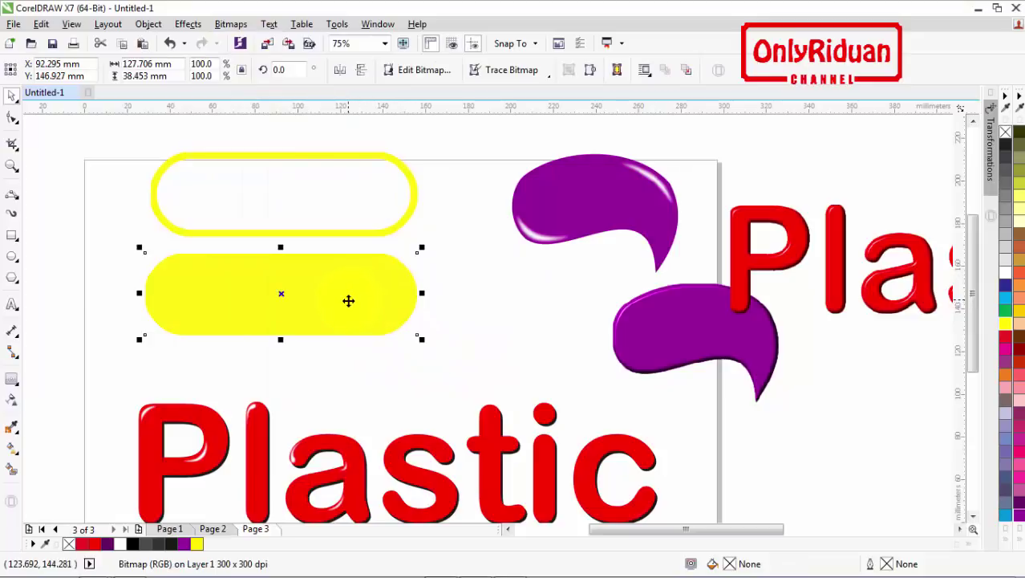
left_click(413, 74)
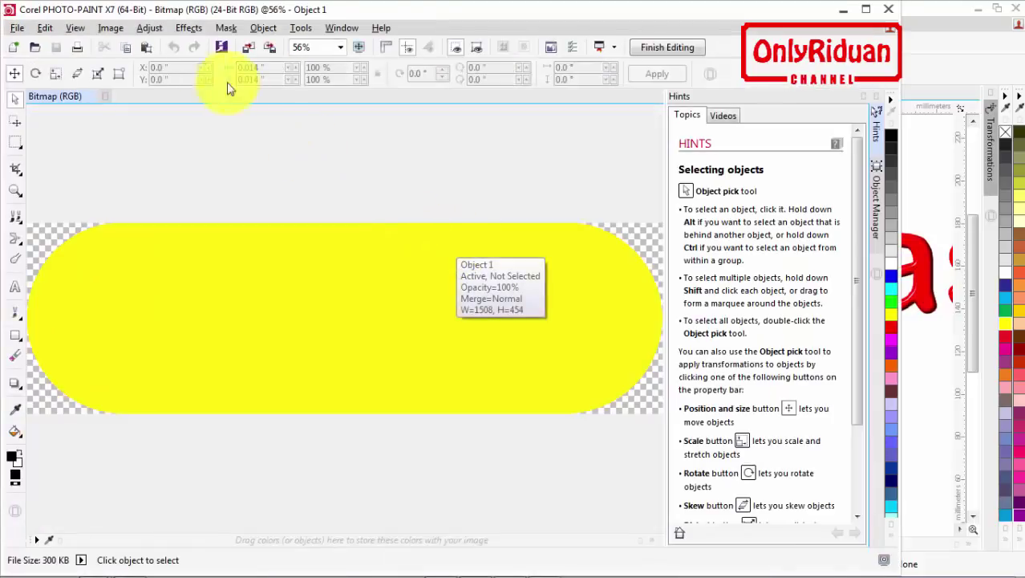
left_click(188, 28)
mouse_move(234, 255)
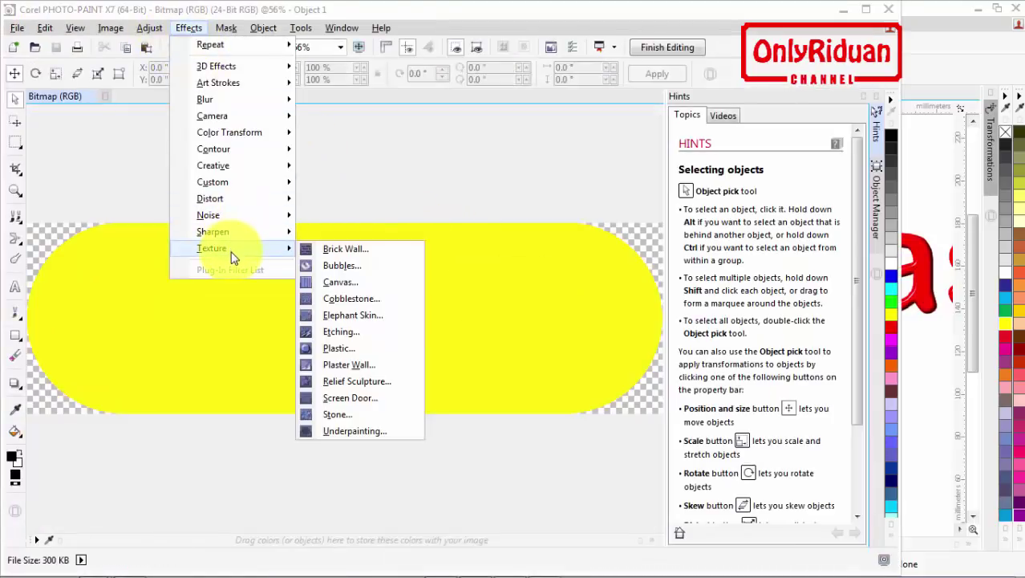
left_click(337, 347)
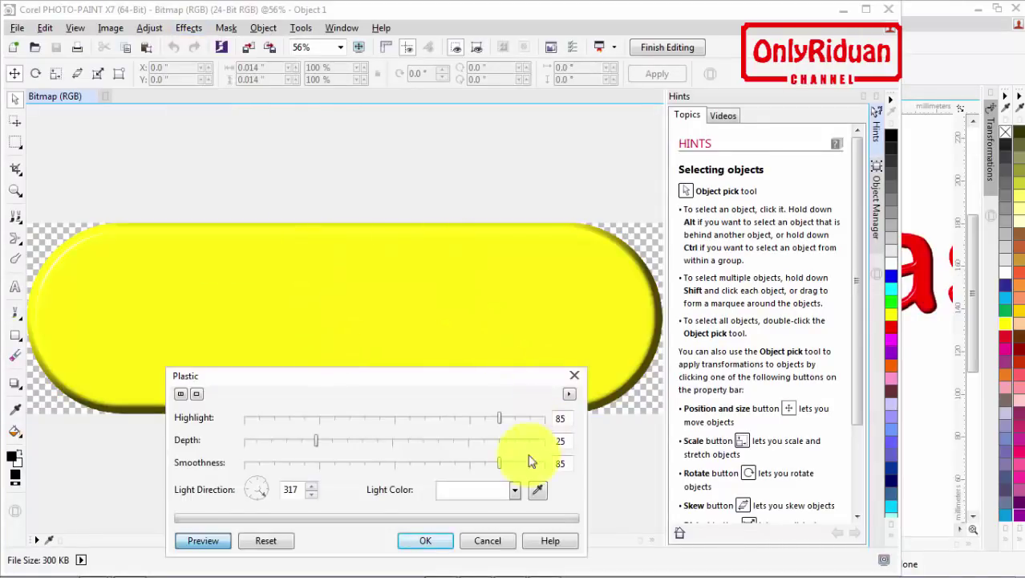
left_click(425, 540)
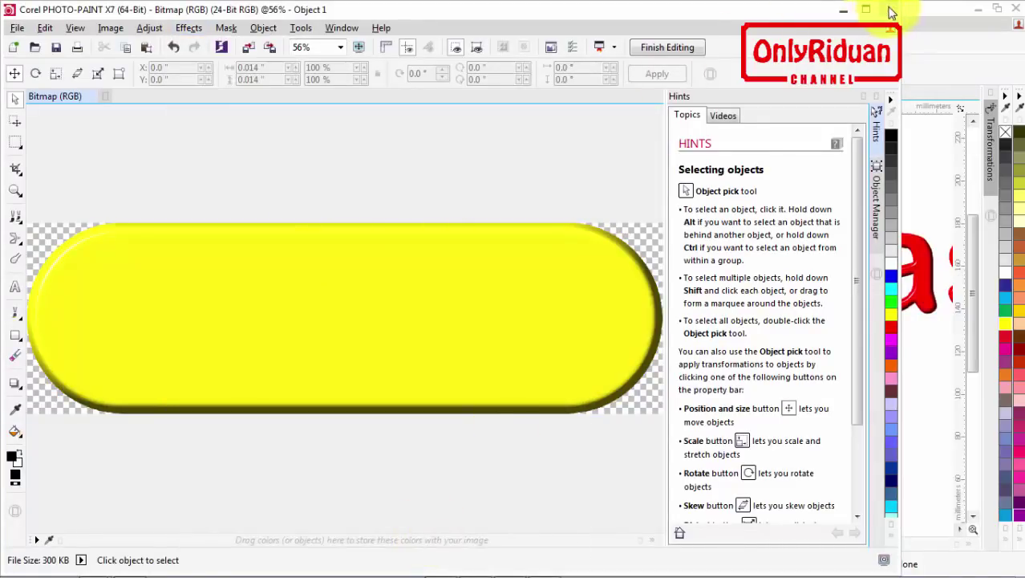
left_click(889, 9)
left_click(406, 325)
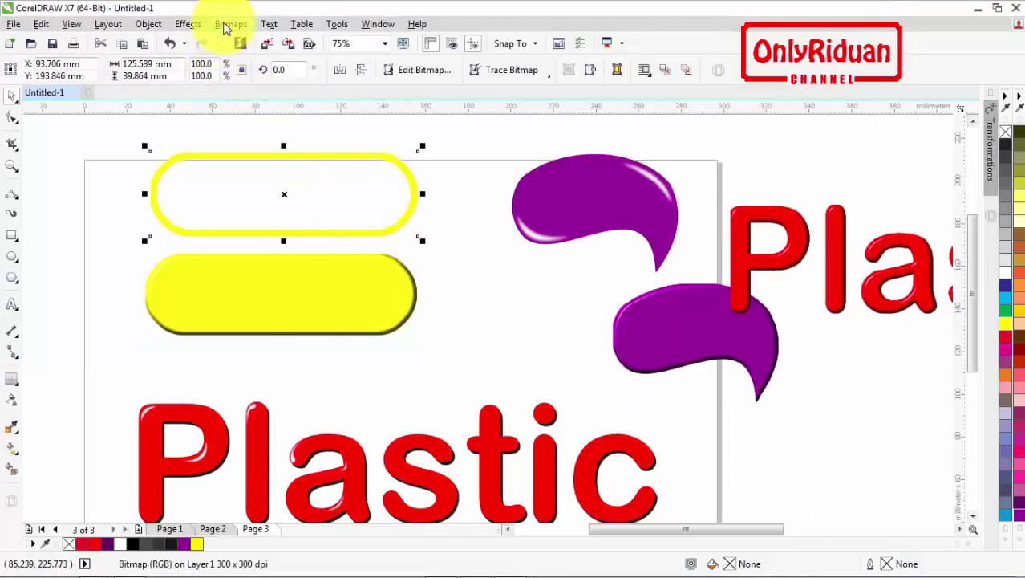
Step: Edit the yellow frame bitmap in PHOTO-PAINT, apply the Plastic texture with Highlight 85, Depth 25, Smoothness 85, and save it back
left_click(409, 70)
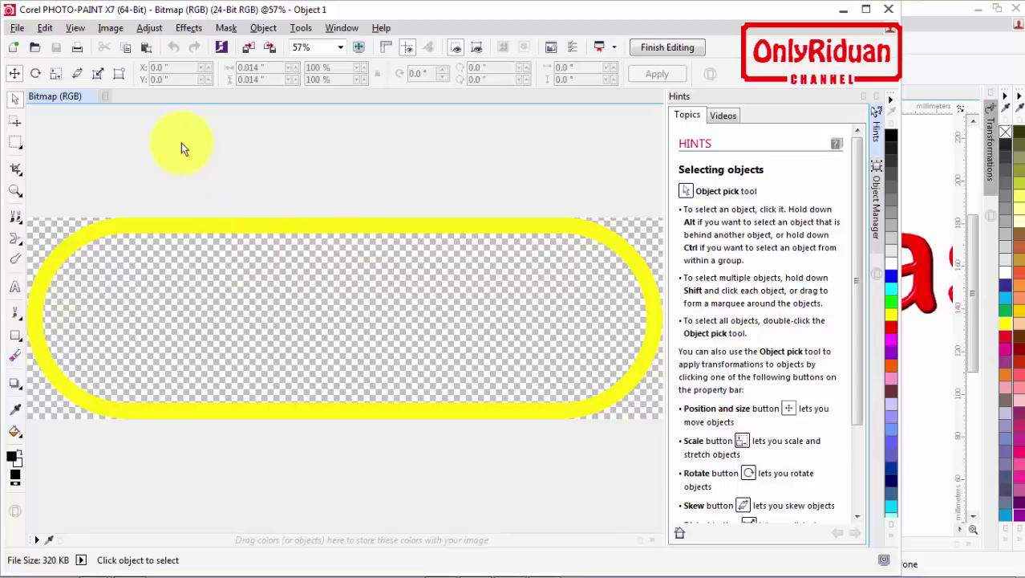
left_click(190, 29)
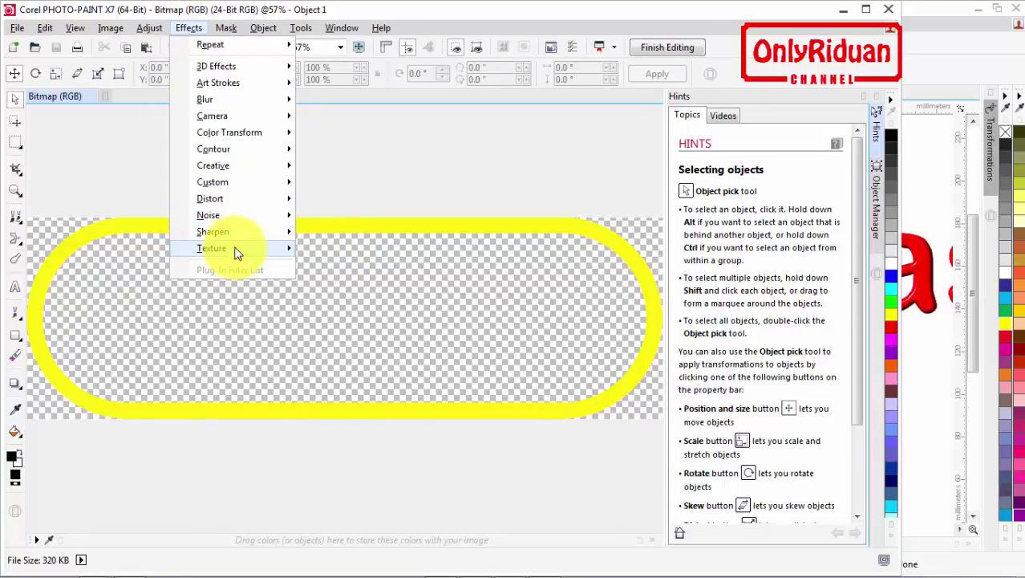
mouse_move(235, 252)
left_click(342, 345)
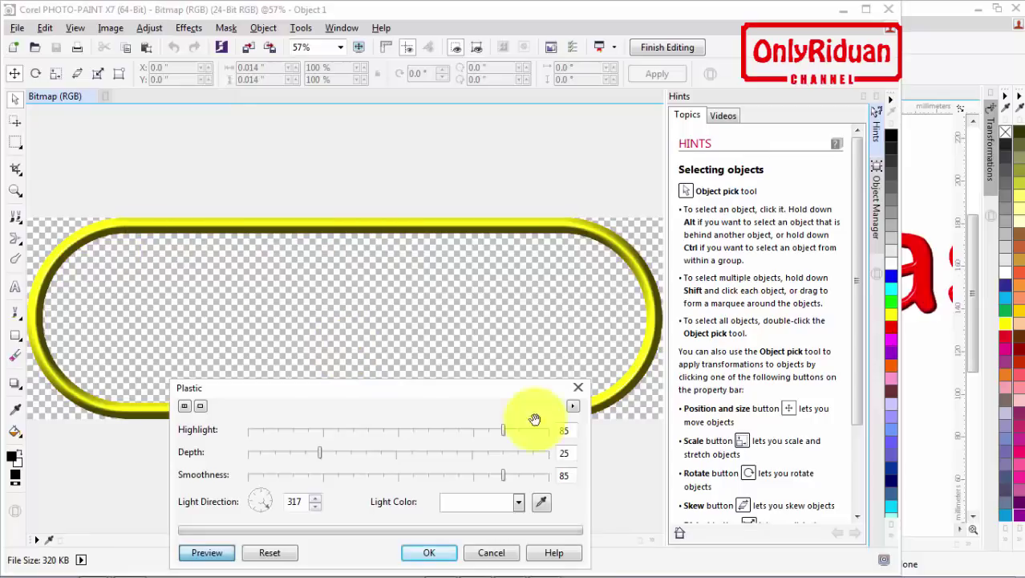
left_click(425, 552)
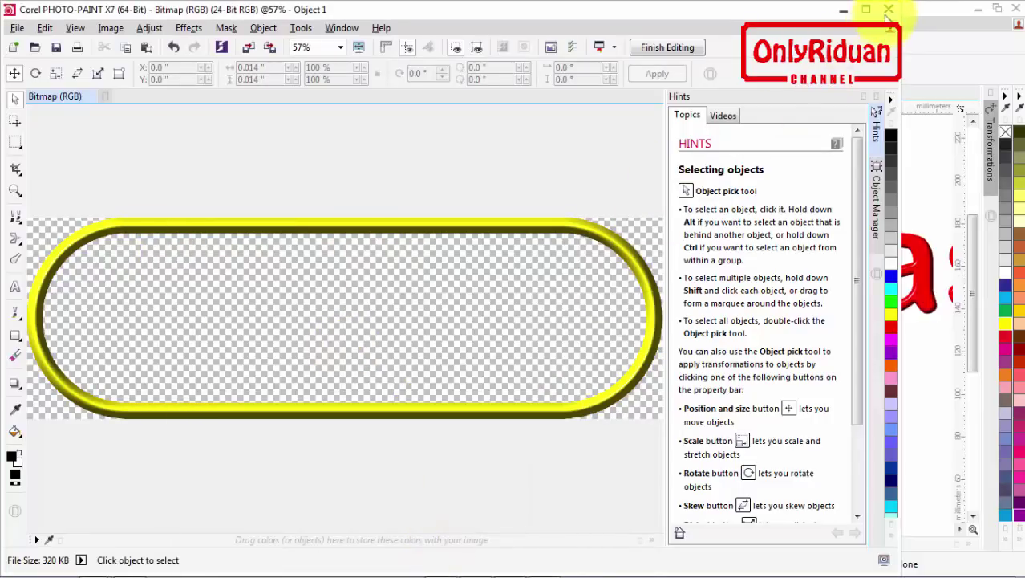
left_click(889, 15)
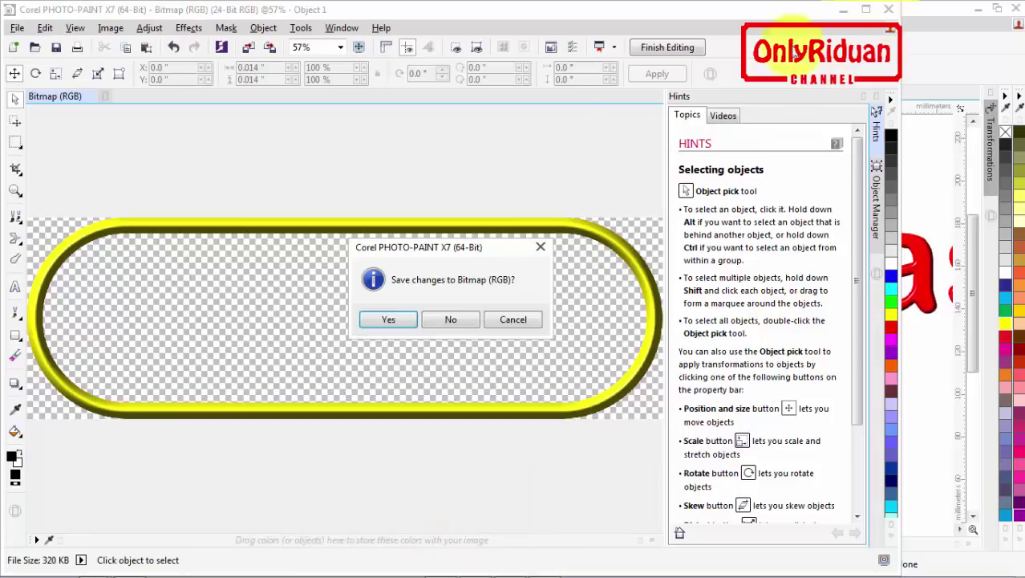
left_click(387, 320)
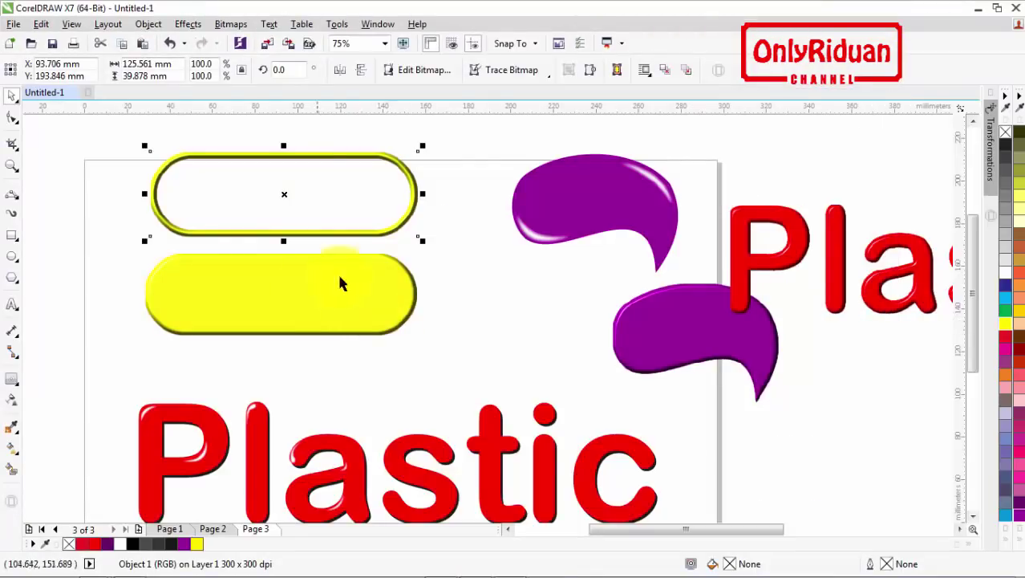
left_click(335, 298)
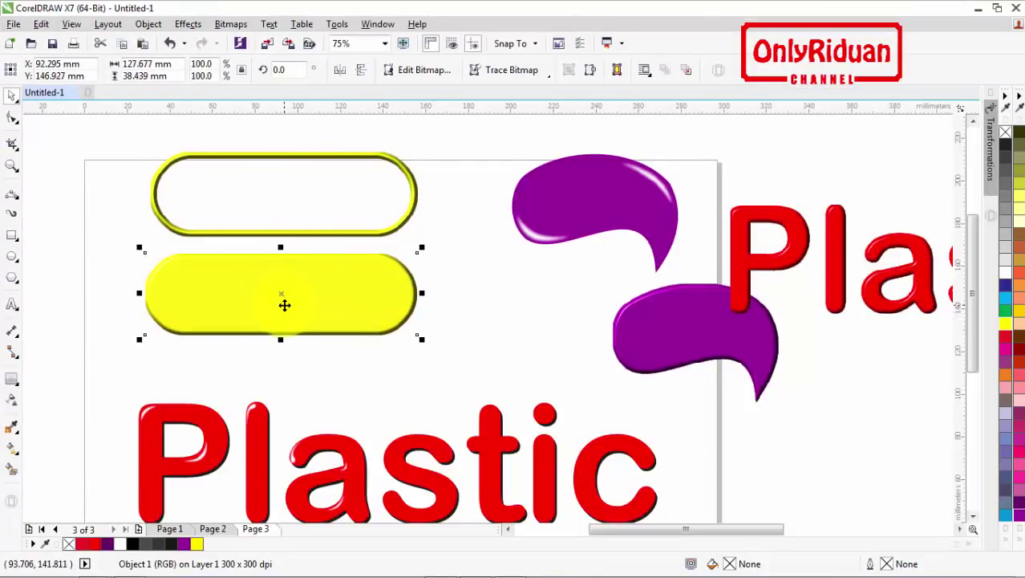